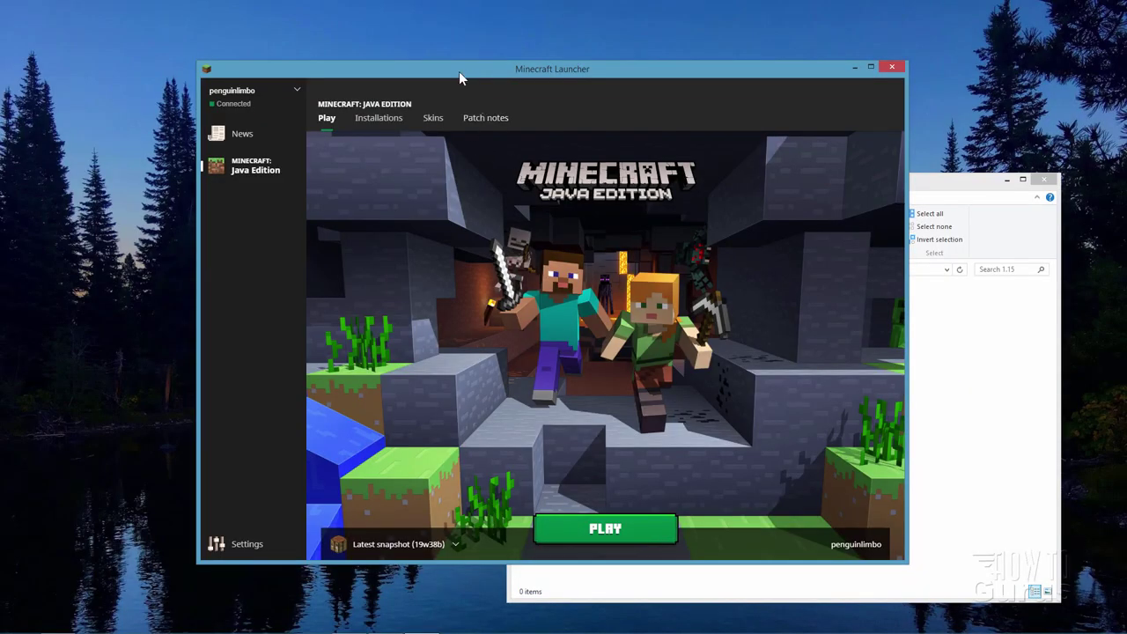
# Step: Choose the Latest snapshot (19w38b) installation in the Minecraft launcher
pyautogui.click(378, 123)
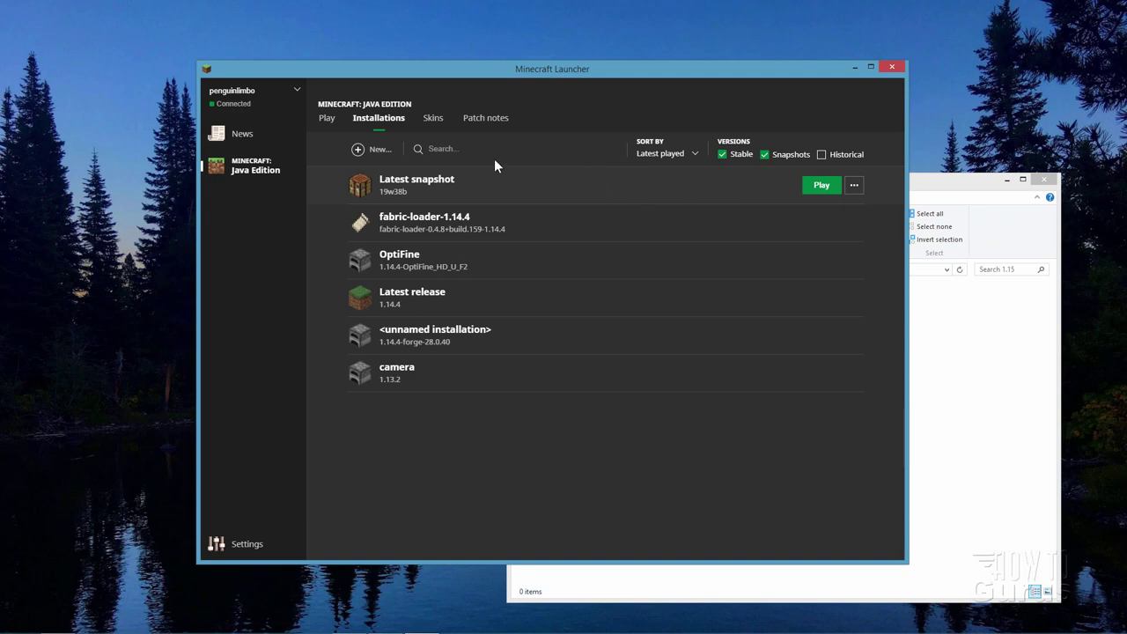
pyautogui.click(324, 121)
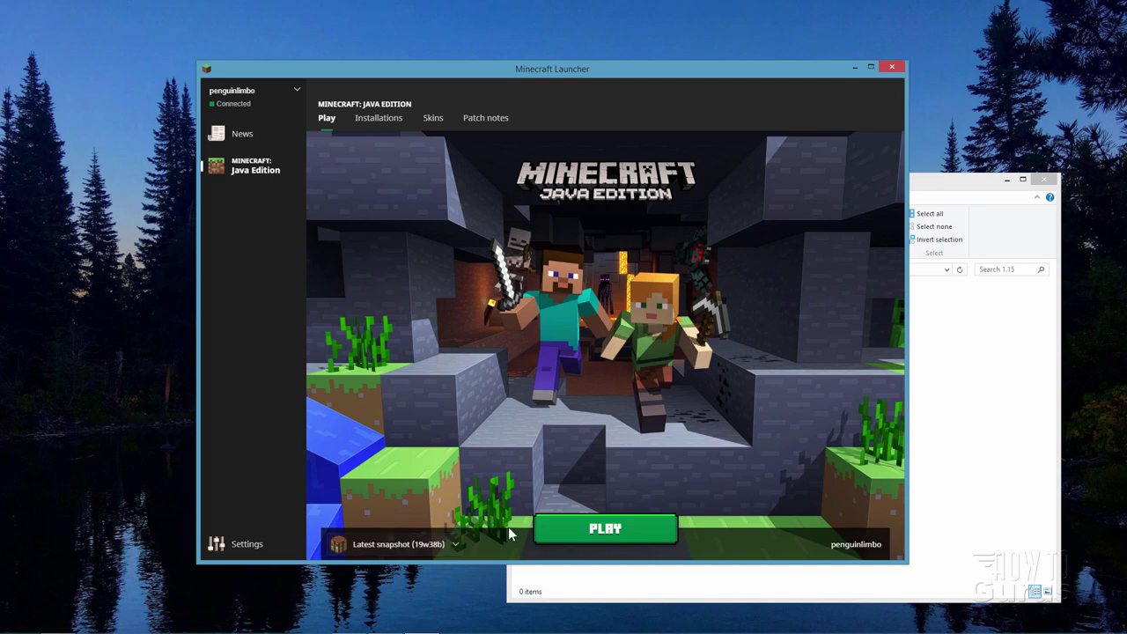
pyautogui.click(456, 546)
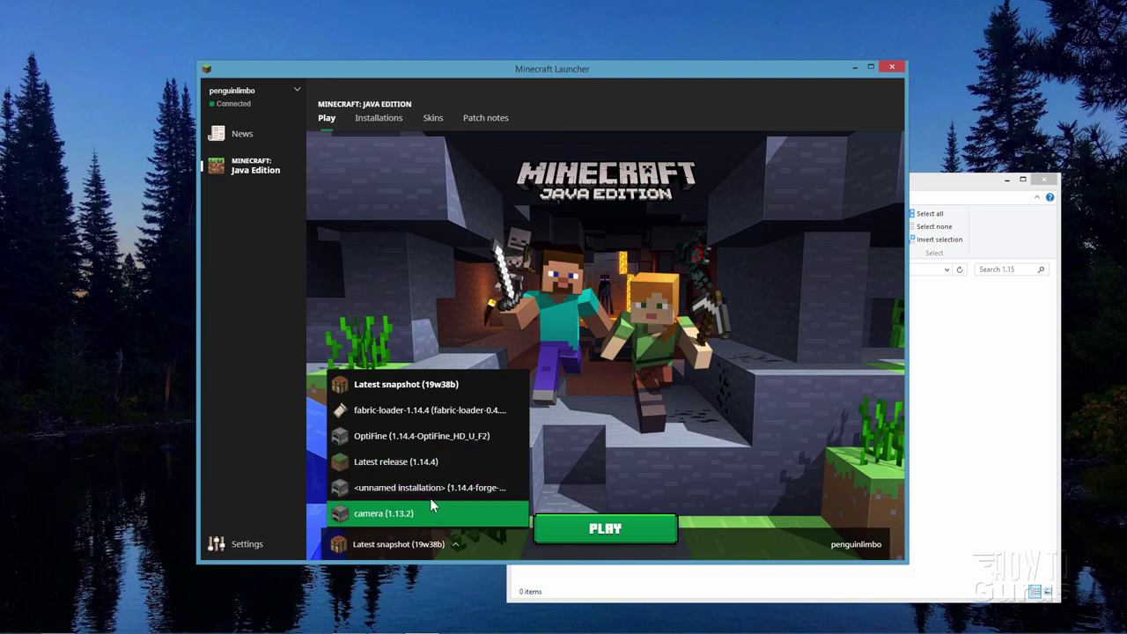
pyautogui.click(419, 387)
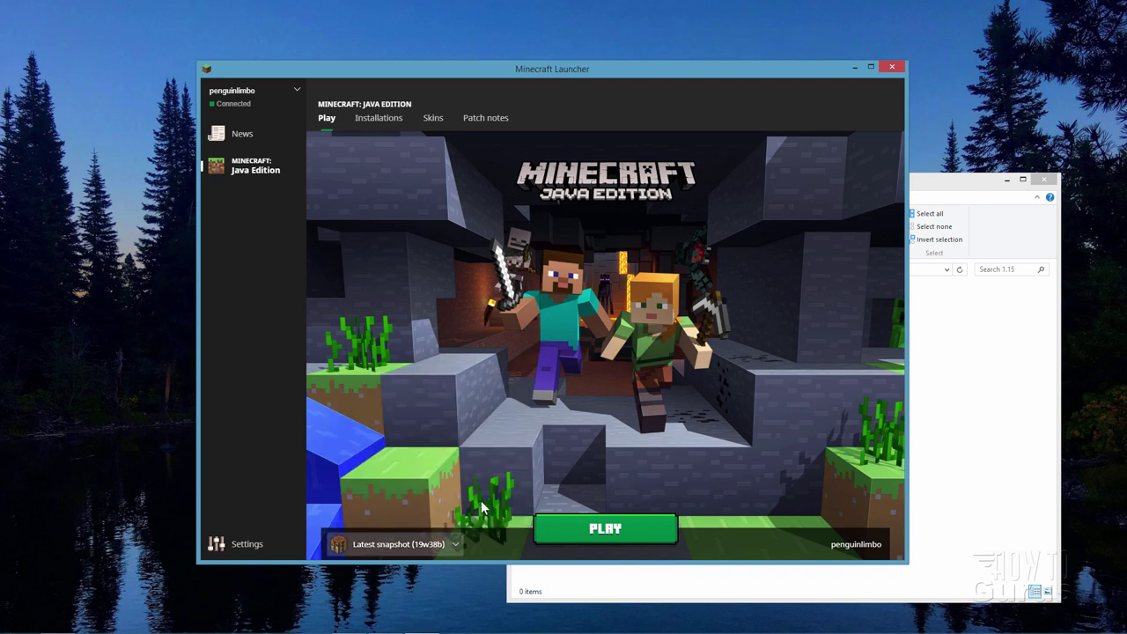
# Step: Reposition the empty 1.15 folder window, then bring the launcher back in front
pyautogui.click(939, 197)
pyautogui.moveTo(896, 186); pyautogui.dragTo(808, 194)
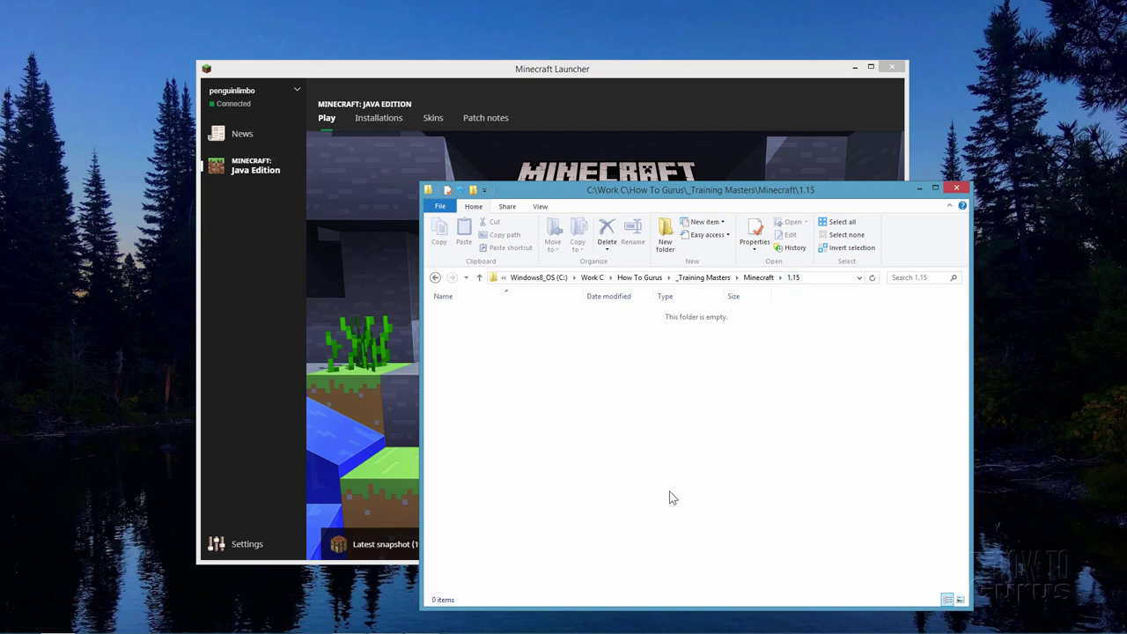
pyautogui.moveTo(716, 195); pyautogui.dragTo(734, 198)
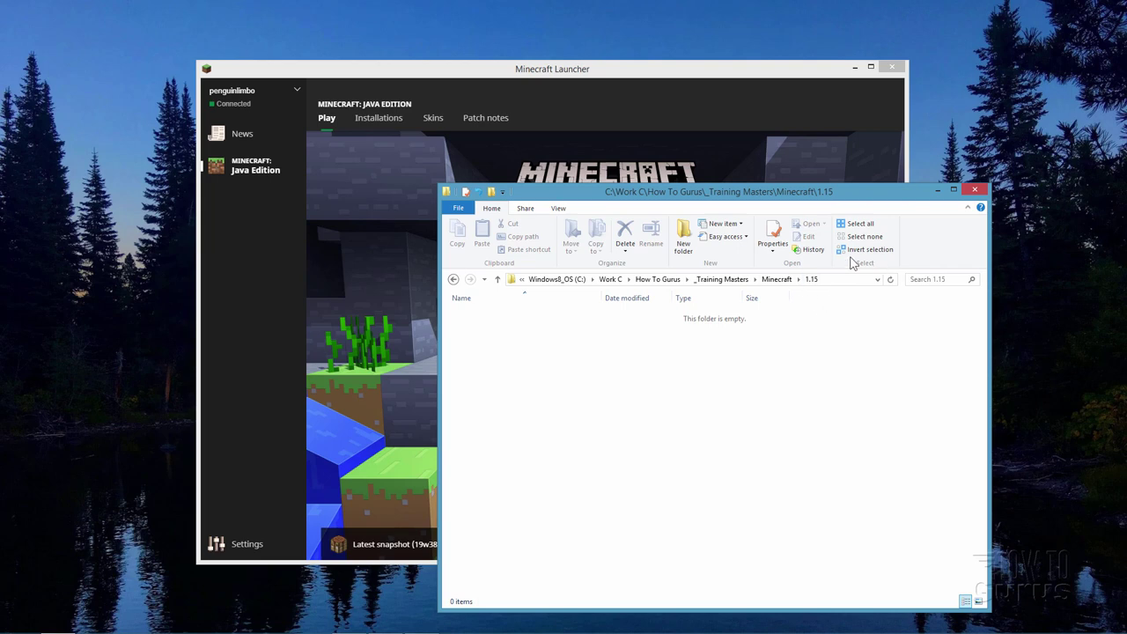
pyautogui.click(653, 70)
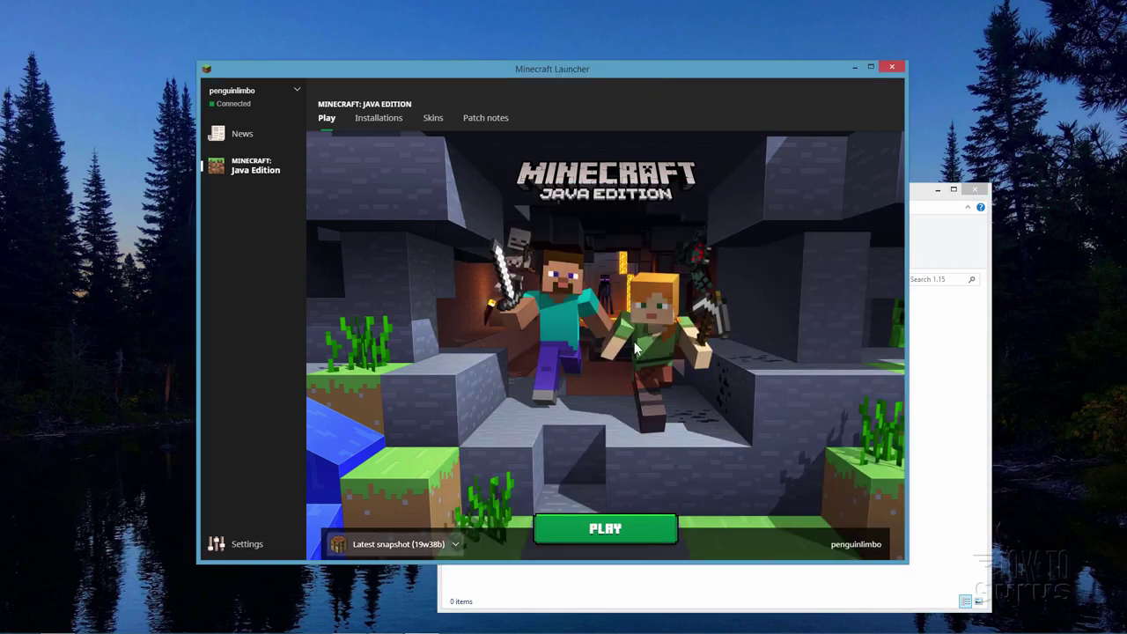
# Step: Launch 19w38b and open its resource pack folder via Options > Resource Packs
pyautogui.click(608, 530)
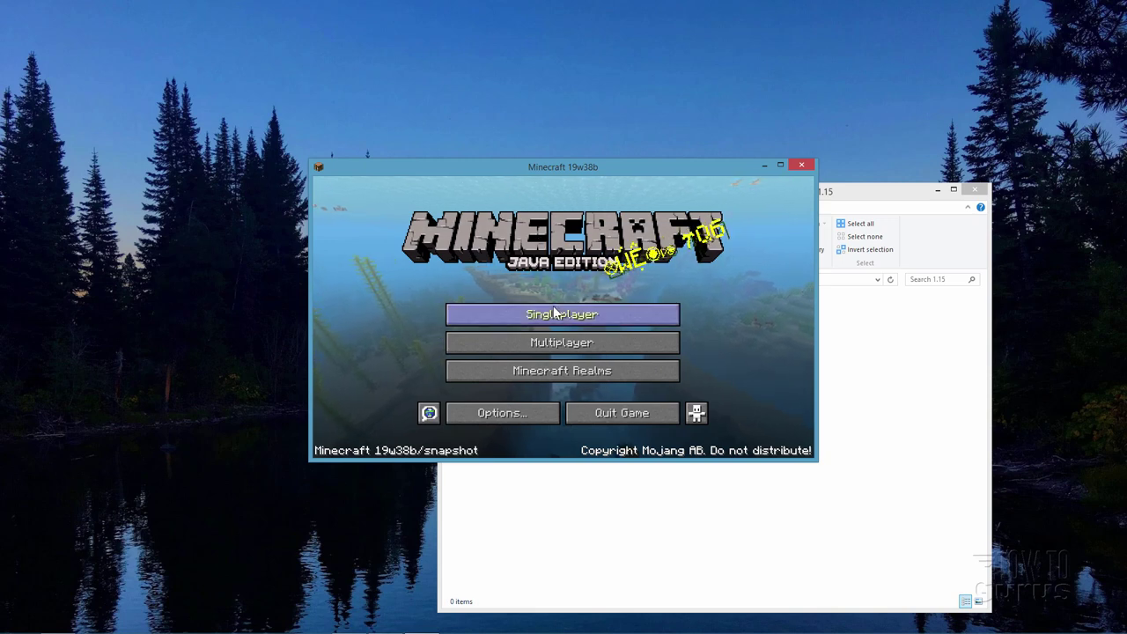
pyautogui.click(494, 417)
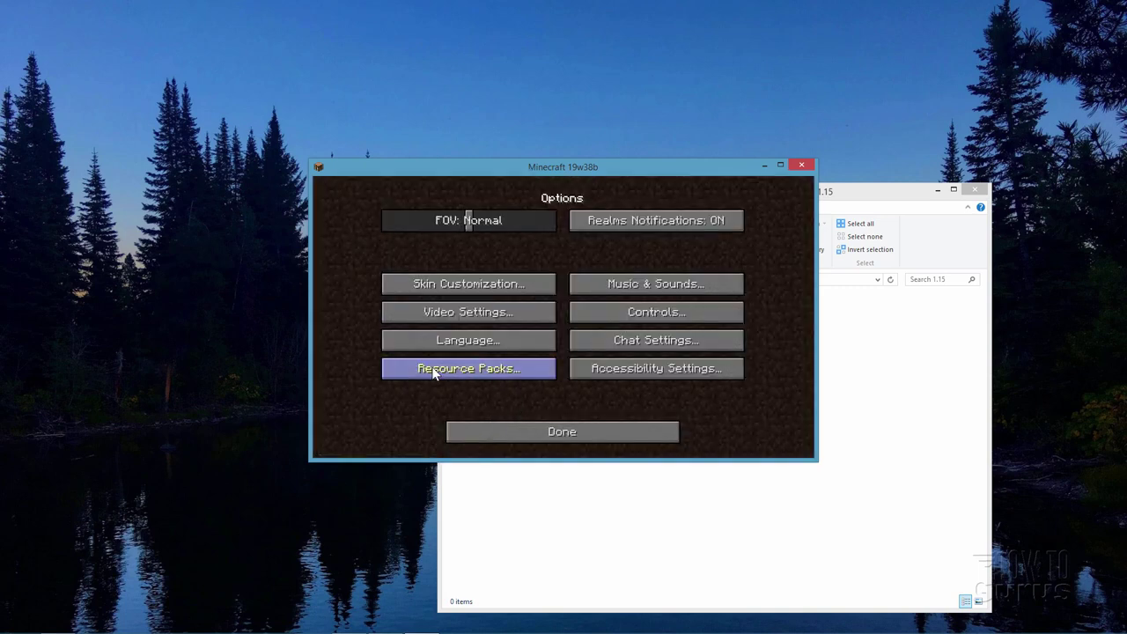
pyautogui.click(471, 372)
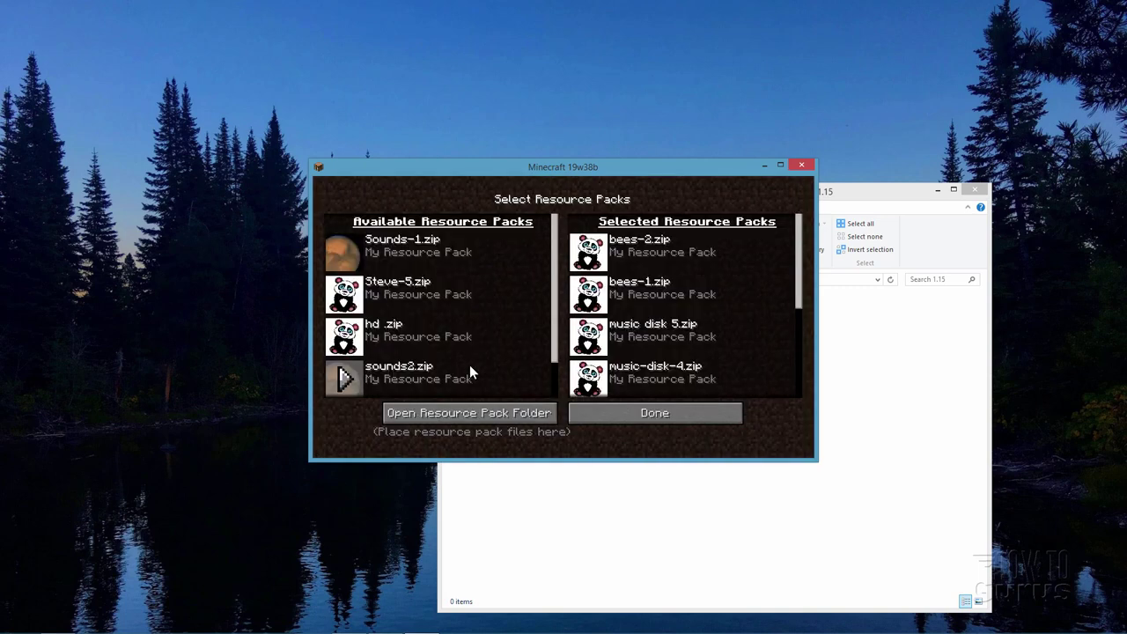
pyautogui.click(475, 414)
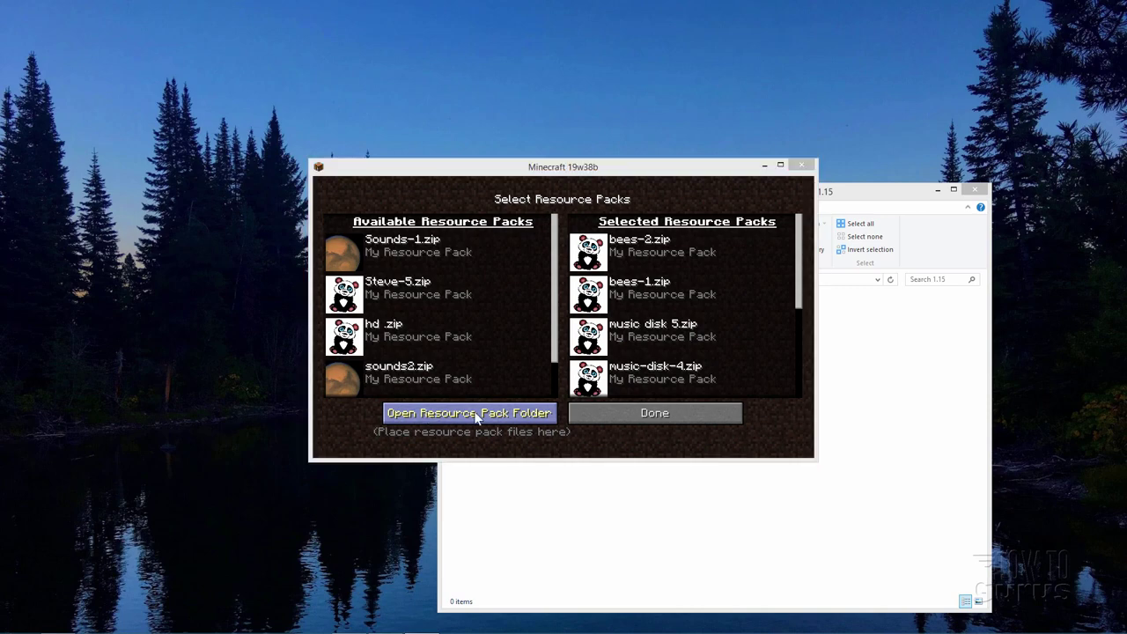
# Step: Go up to .minecraft and open the versions folder, arranging the window beside the game
pyautogui.moveTo(572, 212); pyautogui.dragTo(321, 154)
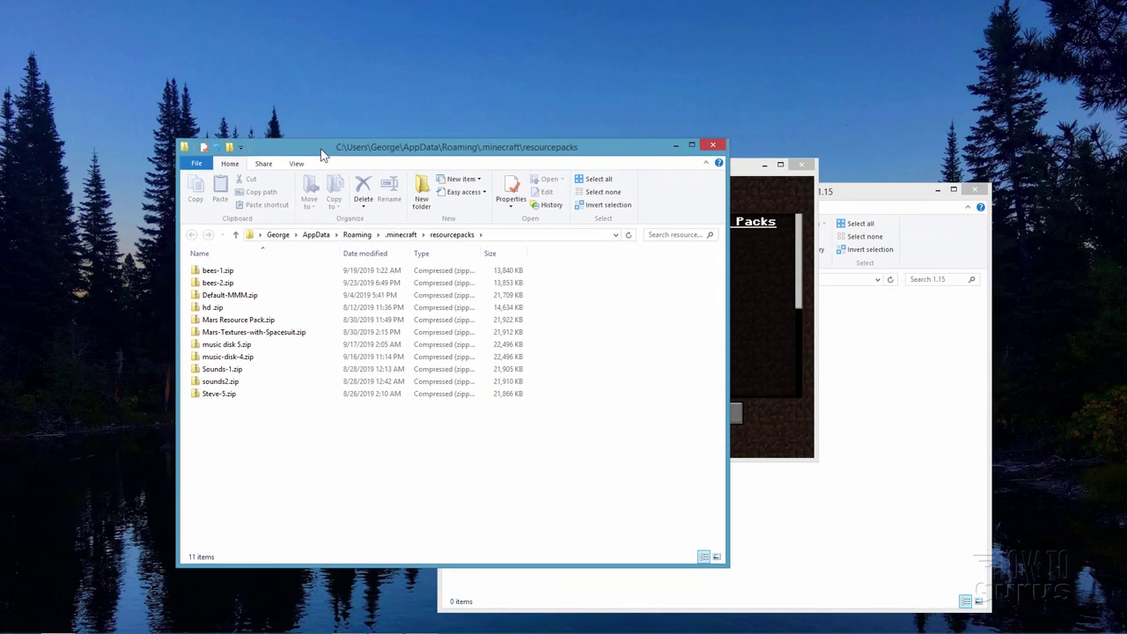
pyautogui.click(405, 236)
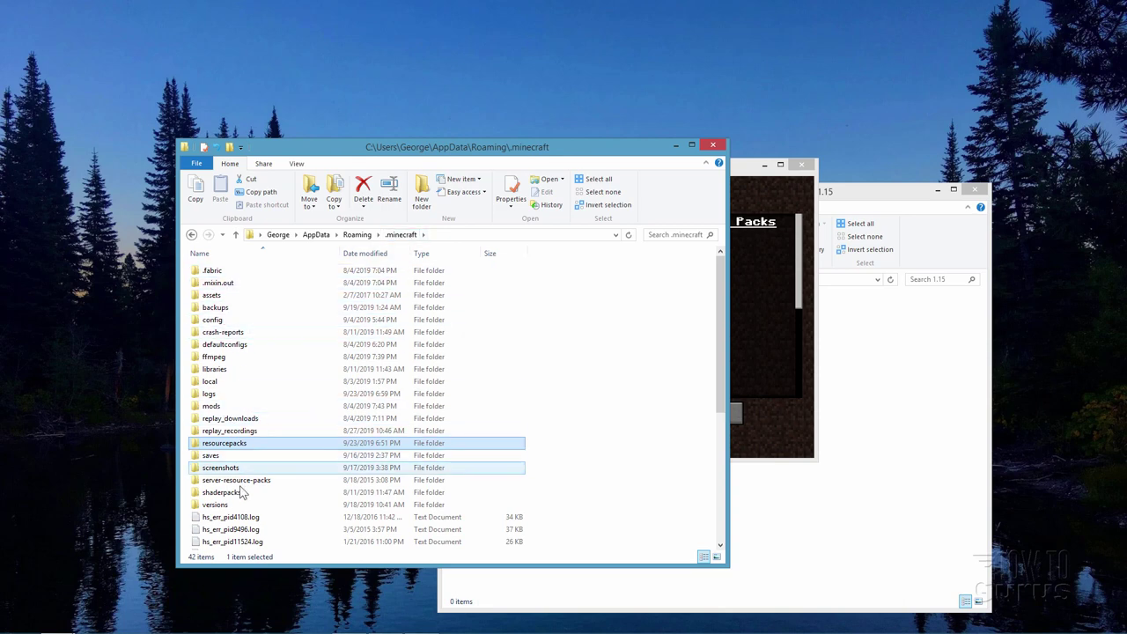
pyautogui.doubleClick(214, 506)
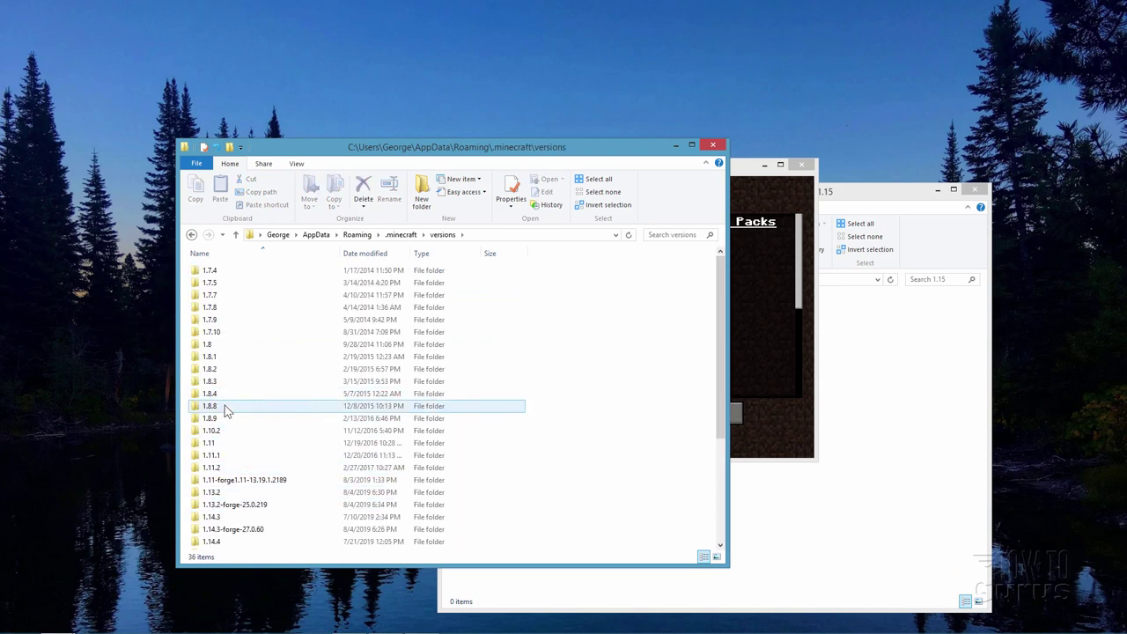
pyautogui.scroll(-4, 222, 408)
pyautogui.scroll(-1, 226, 411)
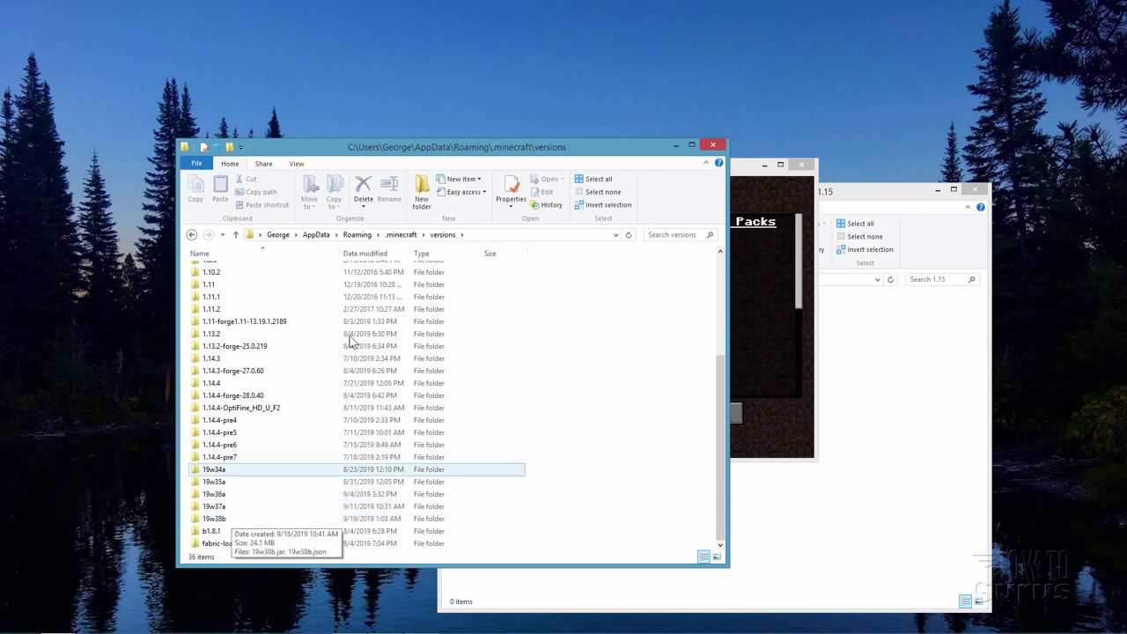
pyautogui.moveTo(326, 150); pyautogui.dragTo(511, 374)
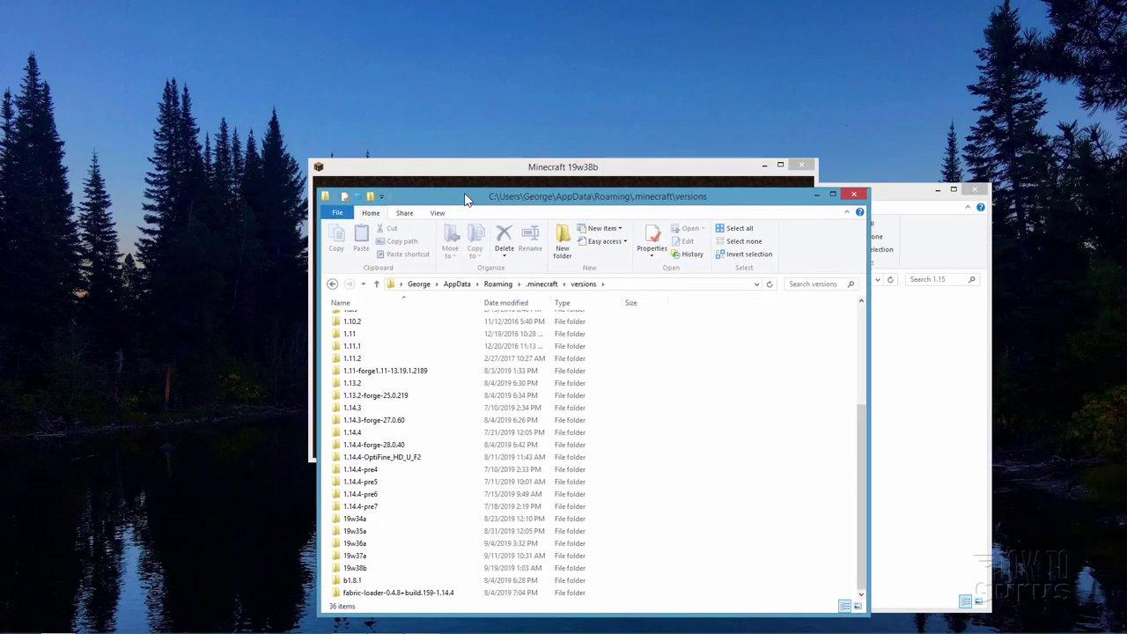
pyautogui.moveTo(467, 200); pyautogui.dragTo(461, 198)
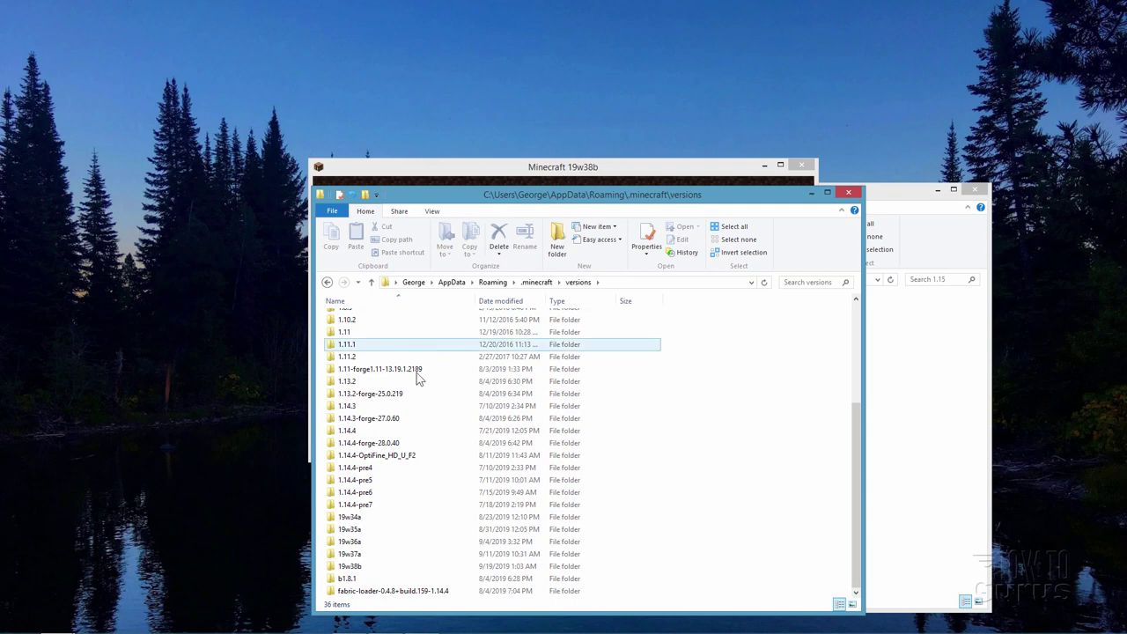
# Step: Open the 19w38b version folder and select 19w38b.jar
pyautogui.click(368, 571)
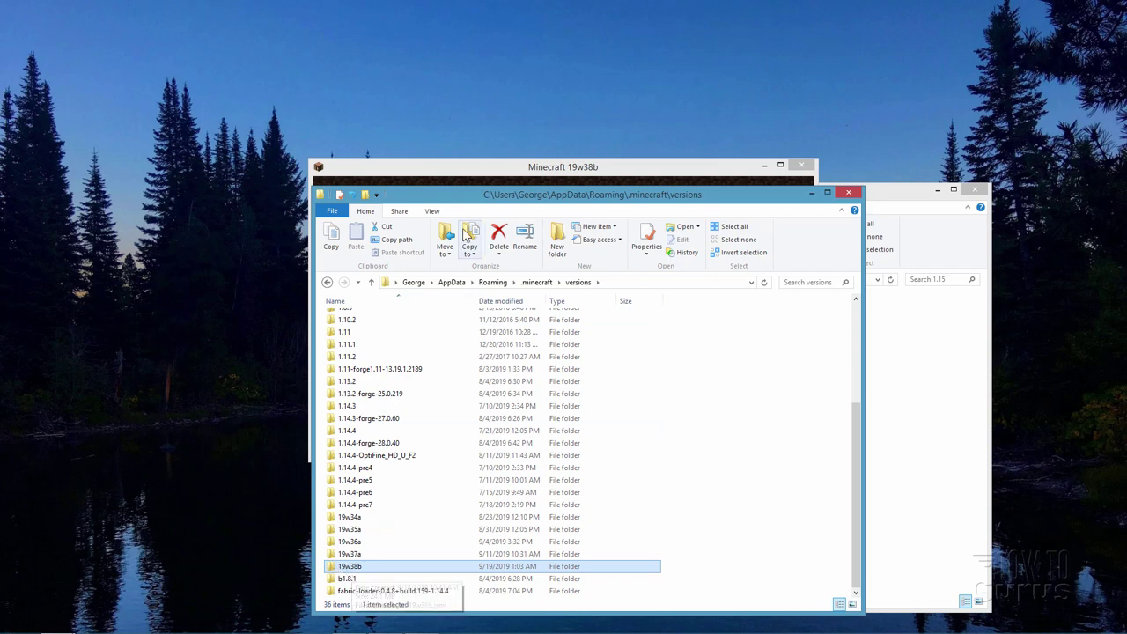
pyautogui.moveTo(432, 194); pyautogui.dragTo(240, 128)
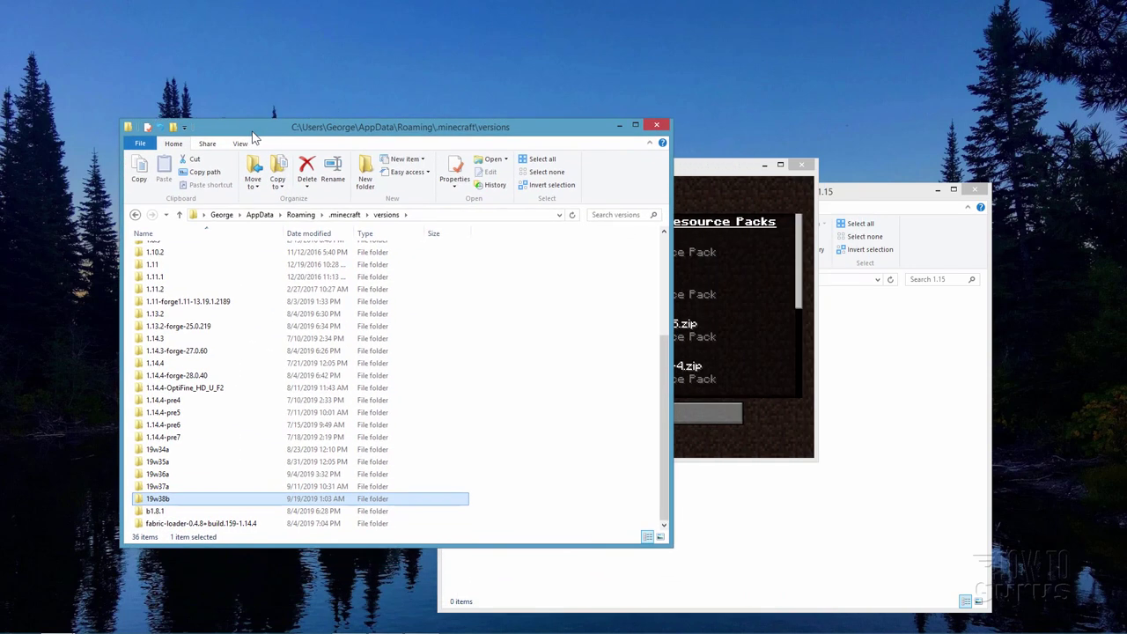
pyautogui.doubleClick(145, 499)
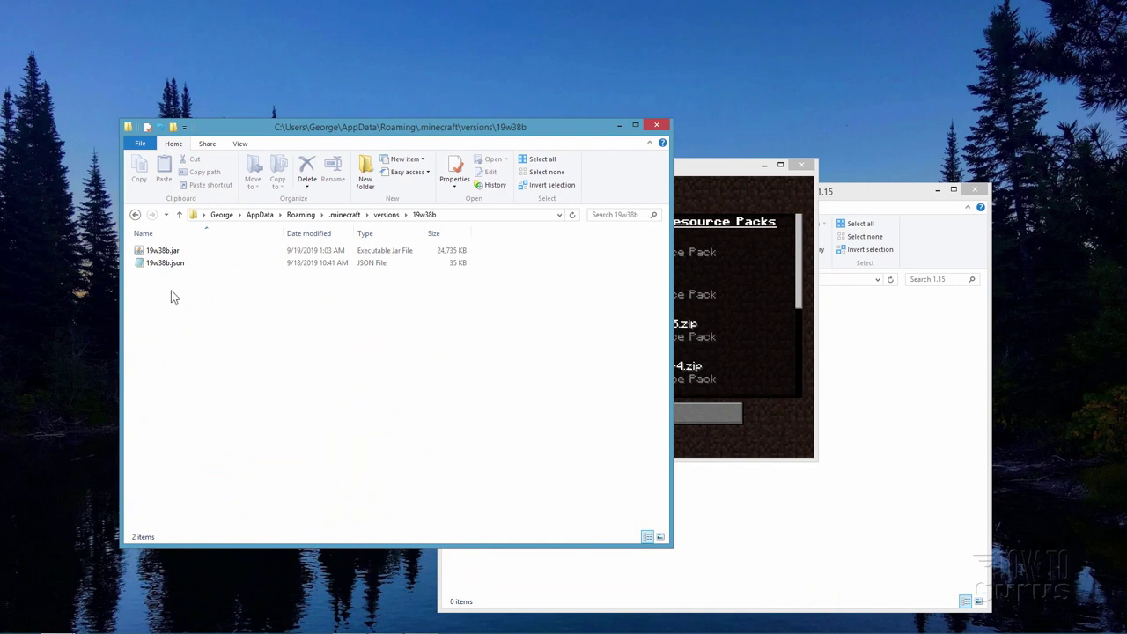
pyautogui.click(162, 254)
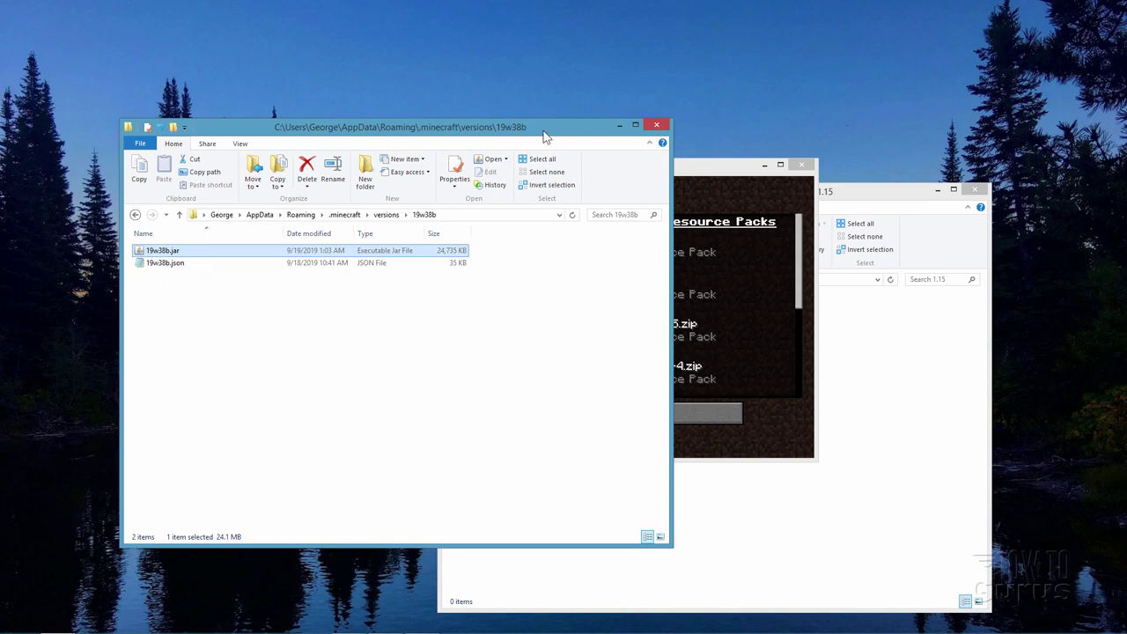
pyautogui.moveTo(581, 123); pyautogui.dragTo(590, 216)
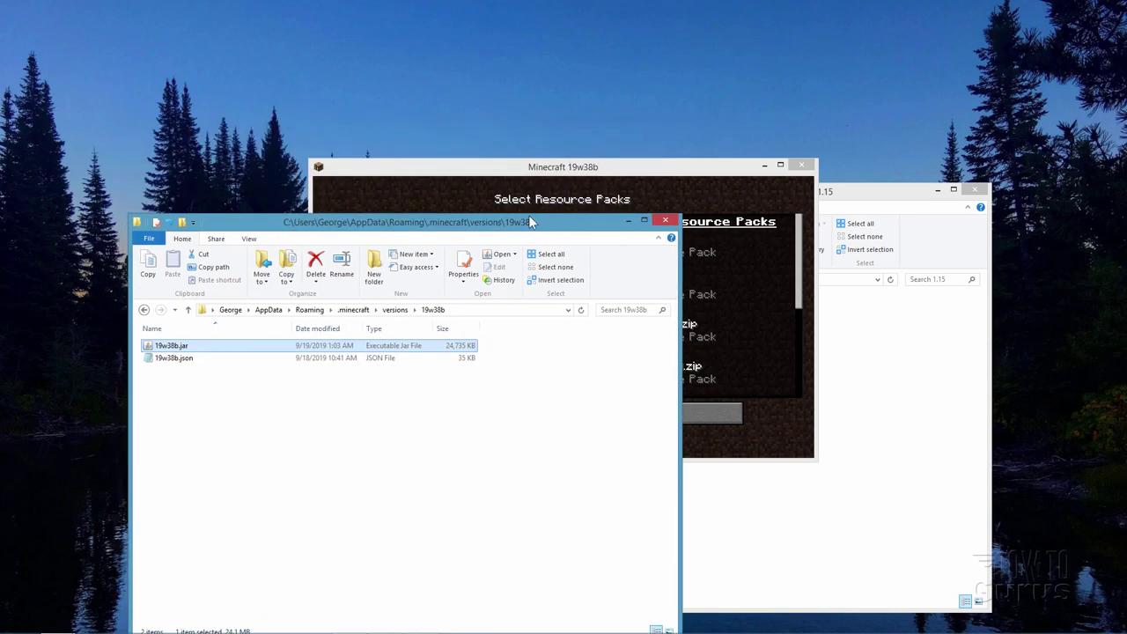
pyautogui.moveTo(531, 222); pyautogui.dragTo(522, 145)
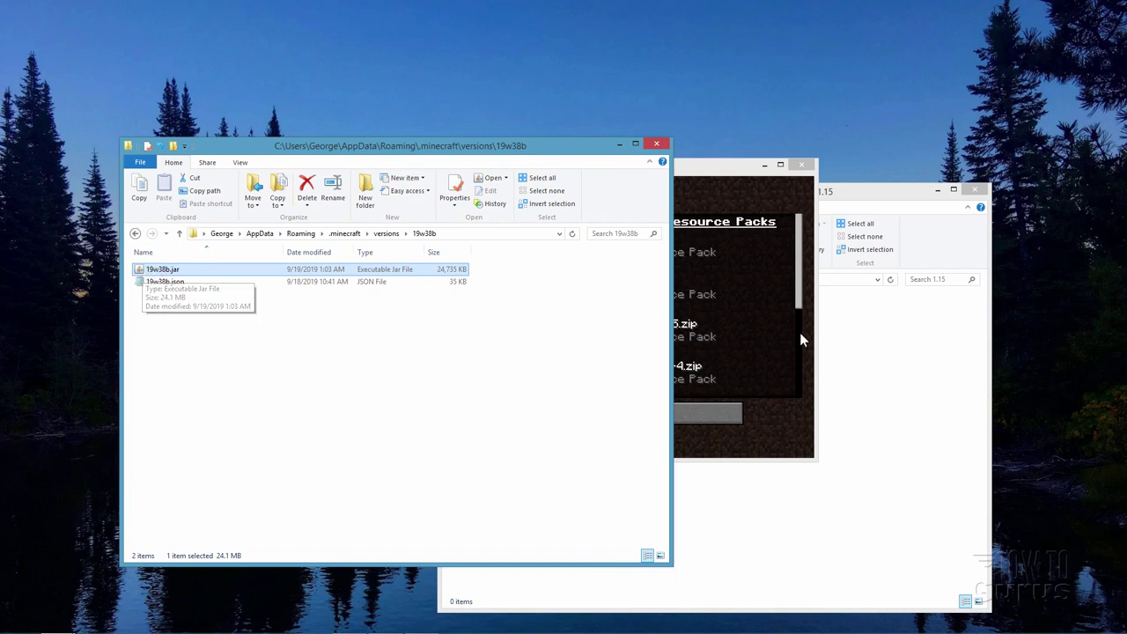
# Step: Drag 19w38b.jar into the empty 1.15 folder and choose Copy here
pyautogui.click(899, 206)
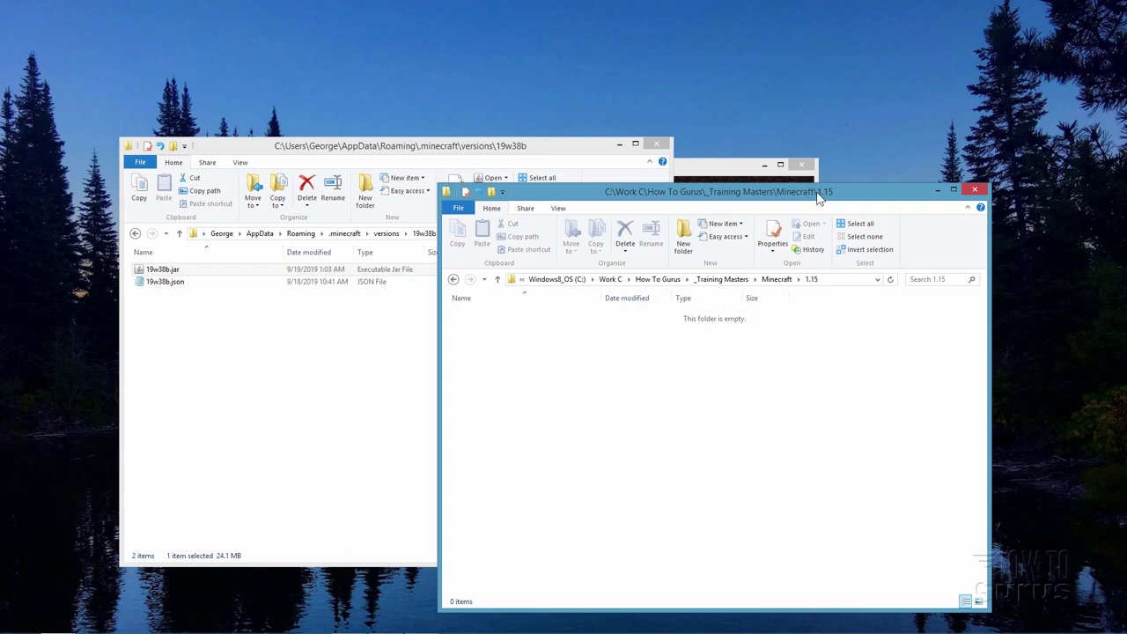
pyautogui.moveTo(820, 199); pyautogui.dragTo(896, 195)
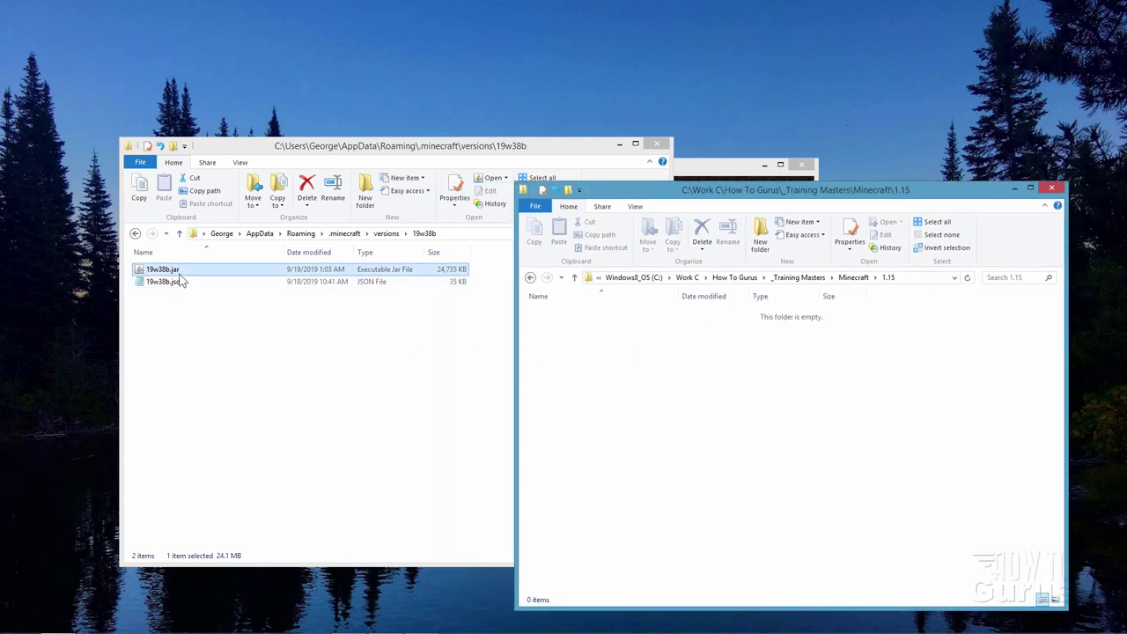
pyautogui.moveTo(149, 269); pyautogui.dragTo(630, 404)
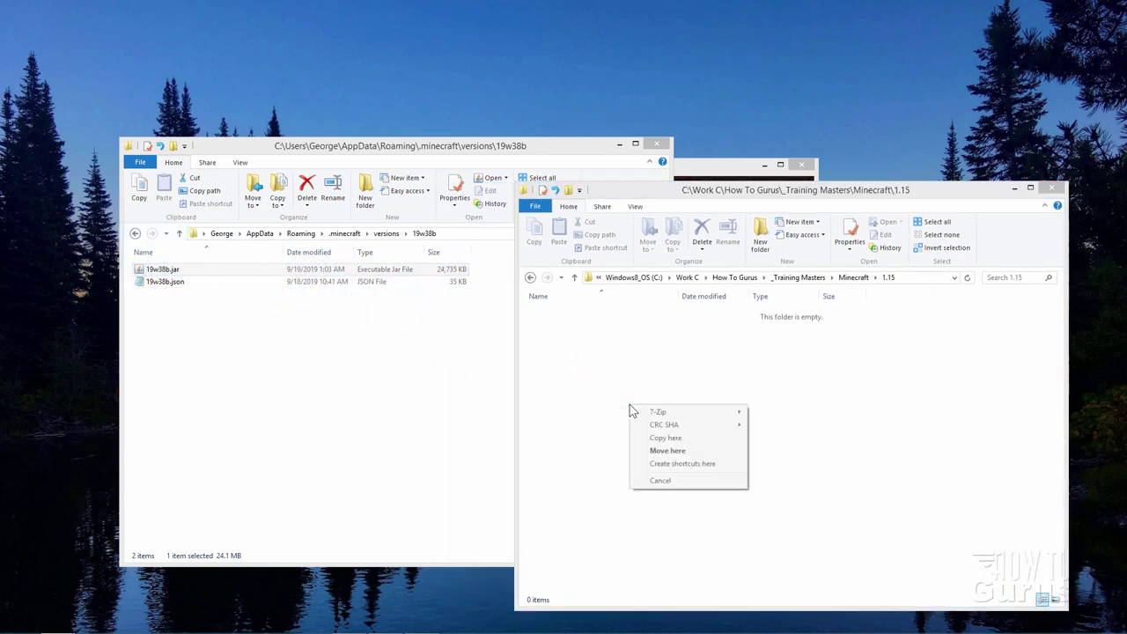
pyautogui.click(665, 439)
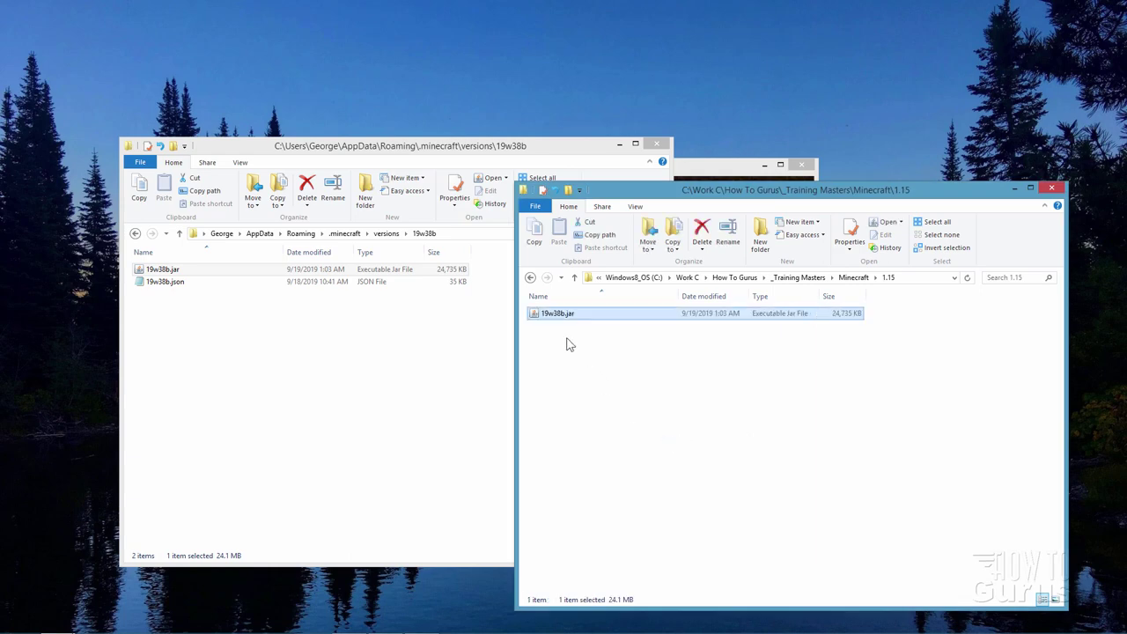
# Step: Close the versions folder window and quit Minecraft from the resource pack screen
pyautogui.click(573, 146)
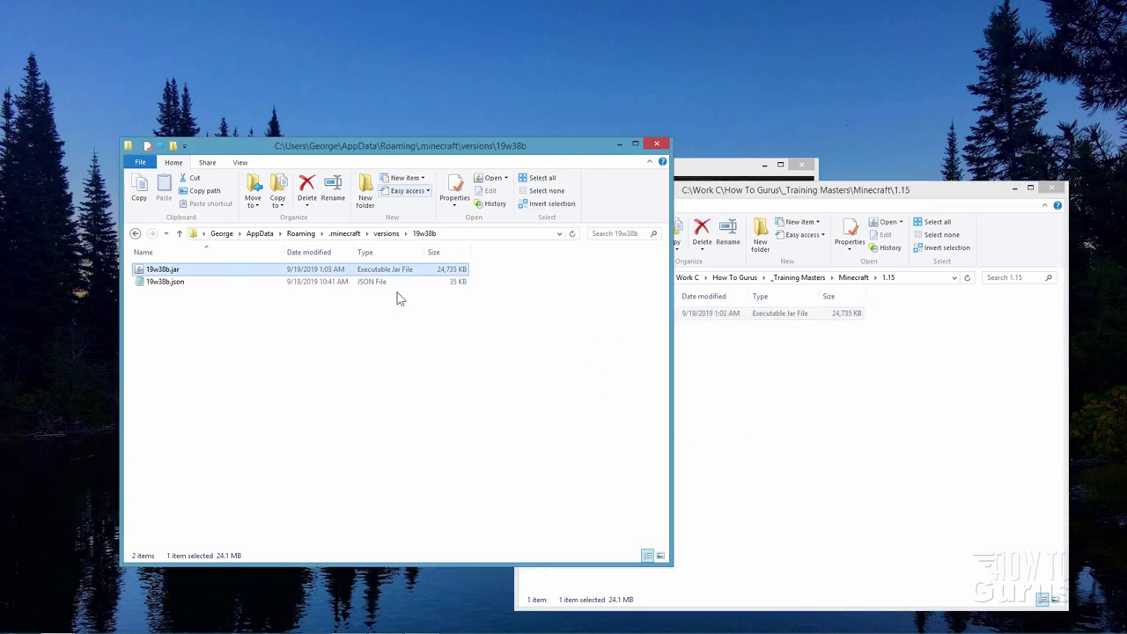
pyautogui.click(657, 145)
pyautogui.moveTo(575, 171); pyautogui.dragTo(536, 145)
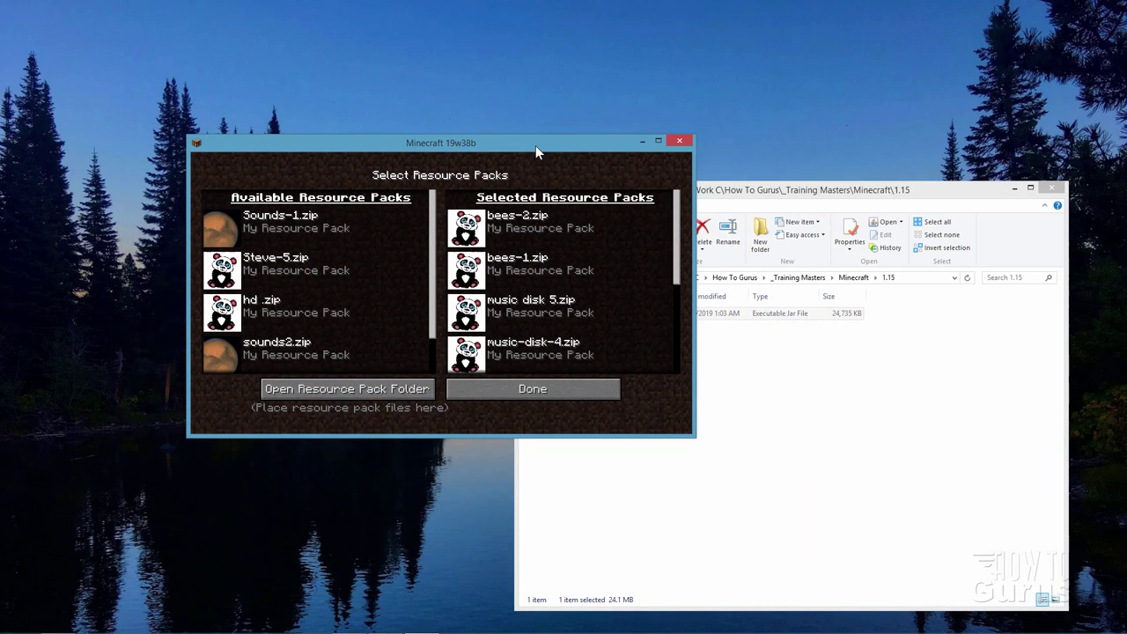
pyautogui.click(517, 382)
pyautogui.click(467, 410)
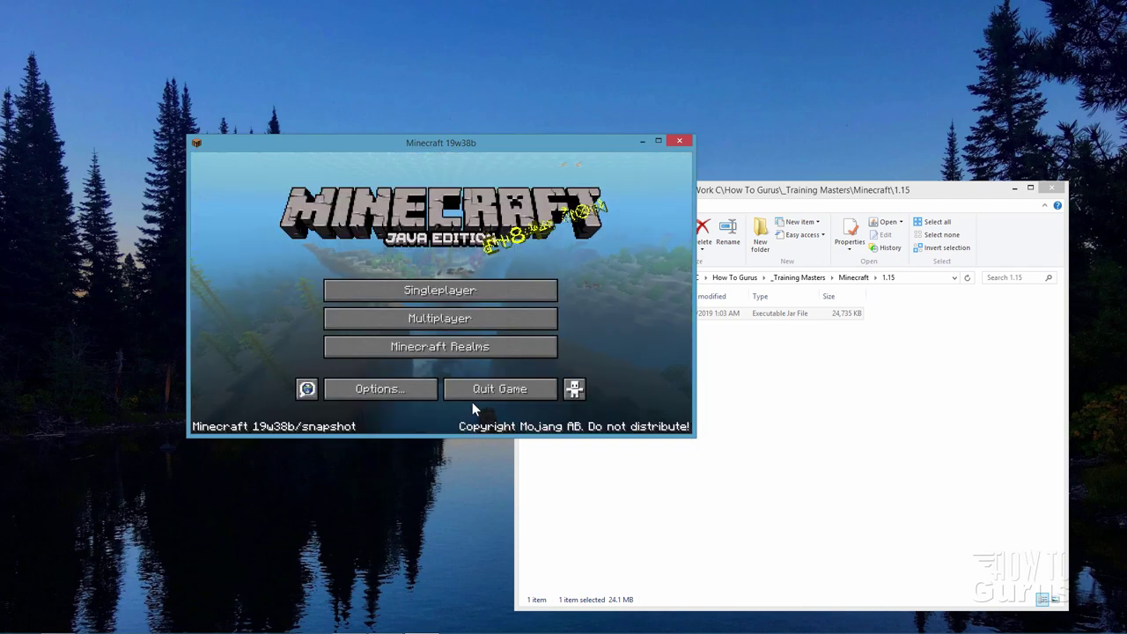
pyautogui.click(503, 389)
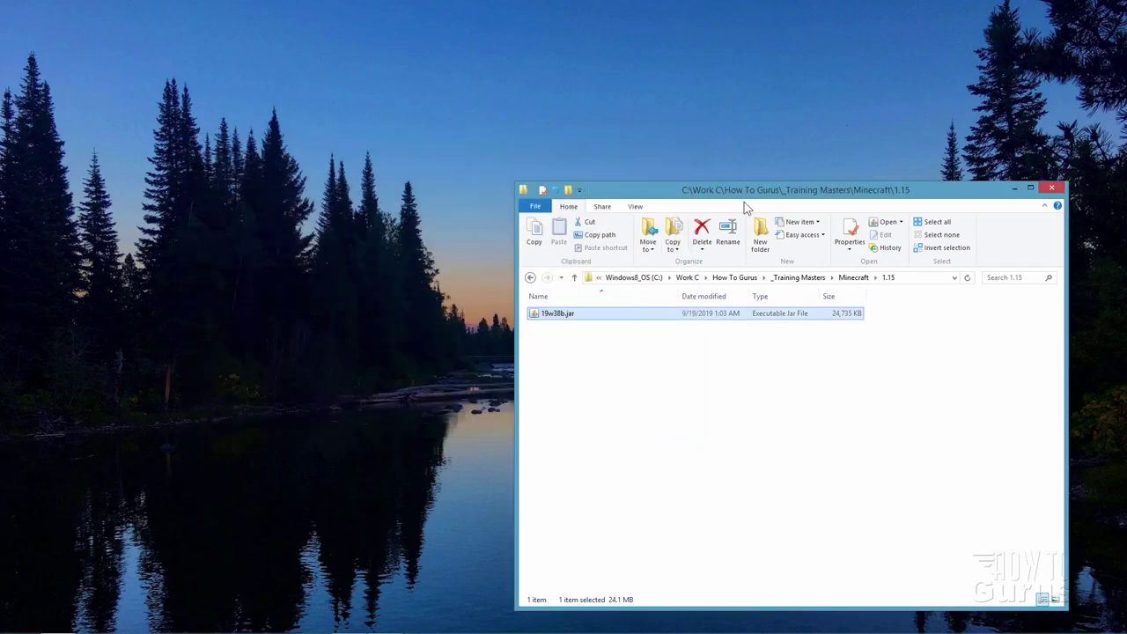
pyautogui.moveTo(744, 191); pyautogui.dragTo(522, 168)
pyautogui.click(393, 337)
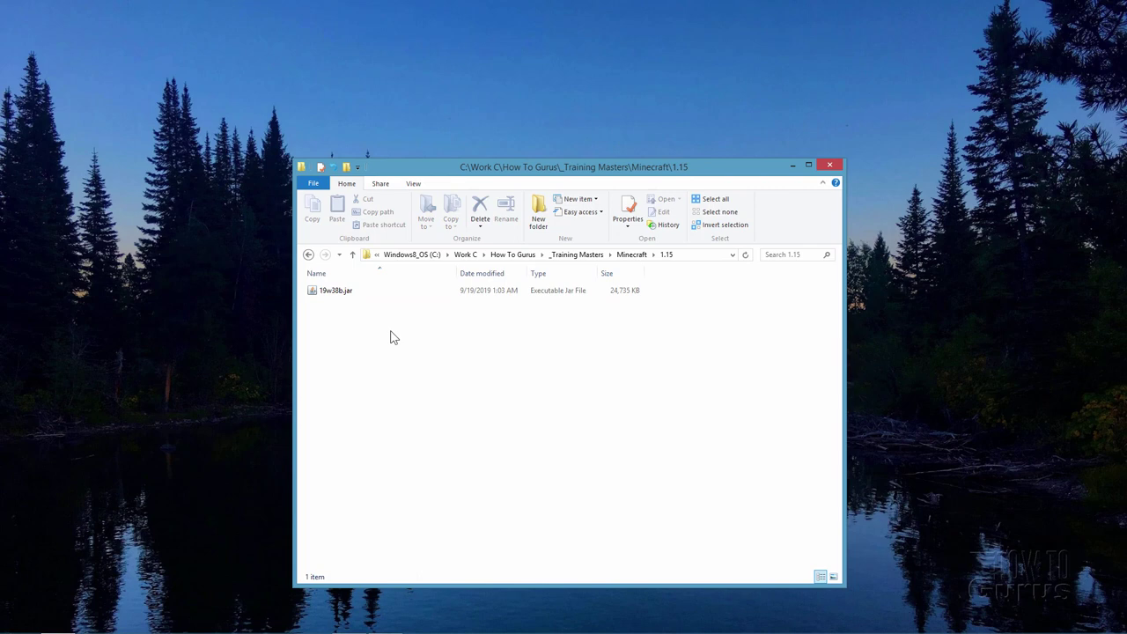
# Step: Show the 7-Zip context submenu and its extract options for 19w38b.jar
pyautogui.click(334, 295)
pyautogui.click(344, 357)
pyautogui.click(324, 295)
pyautogui.rightClick(324, 295)
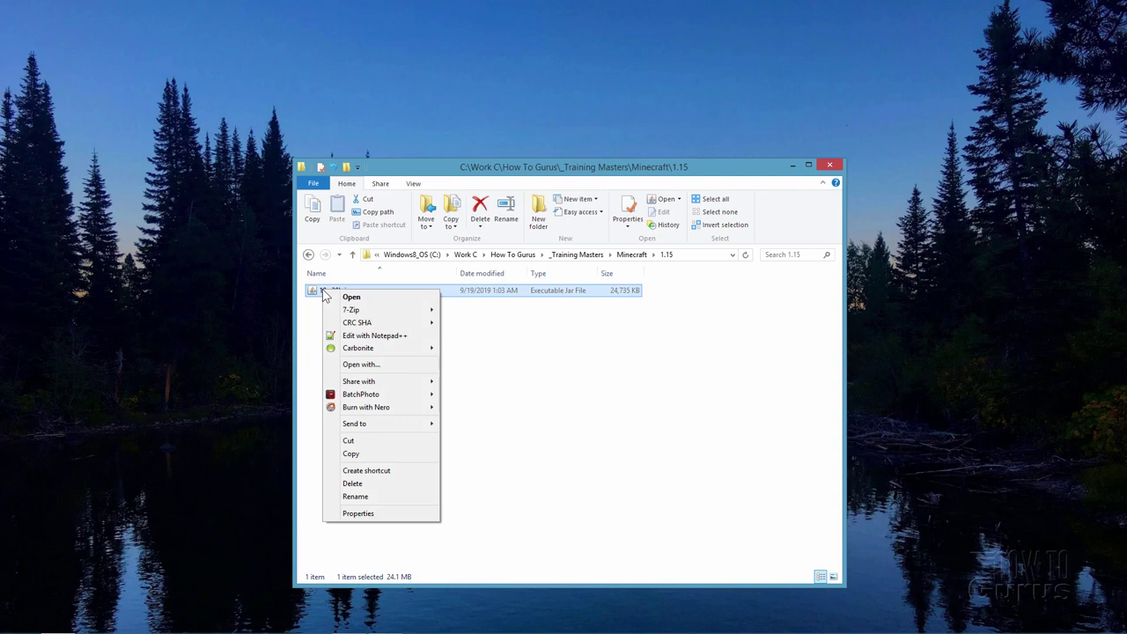
pyautogui.moveTo(349, 314)
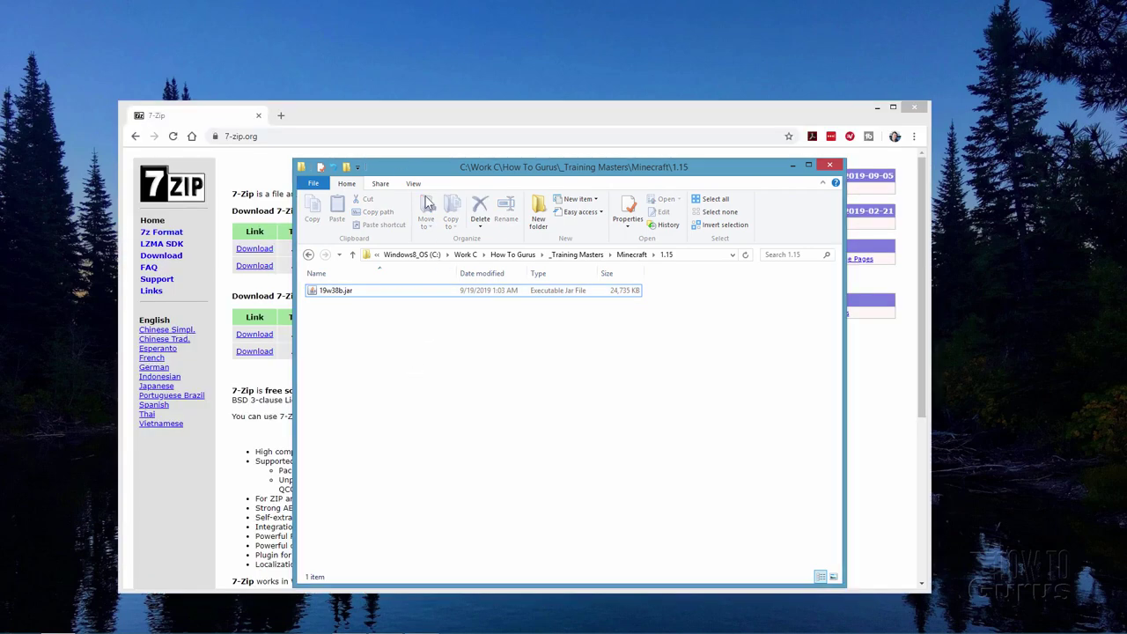
# Step: Bring the 7-zip.org download page forward, review it, then close it
pyautogui.click(350, 128)
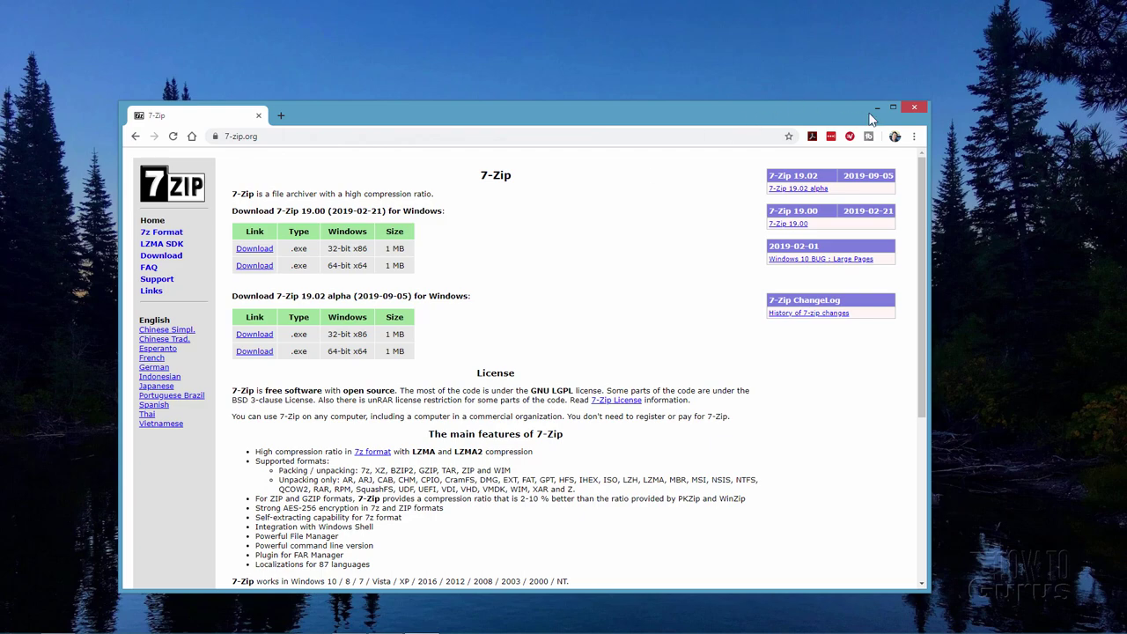
pyautogui.click(910, 107)
# Step: Extract 19w38b.jar with 7-Zip > Extract files..., keeping the 19w38b\ target
pyautogui.rightClick(334, 291)
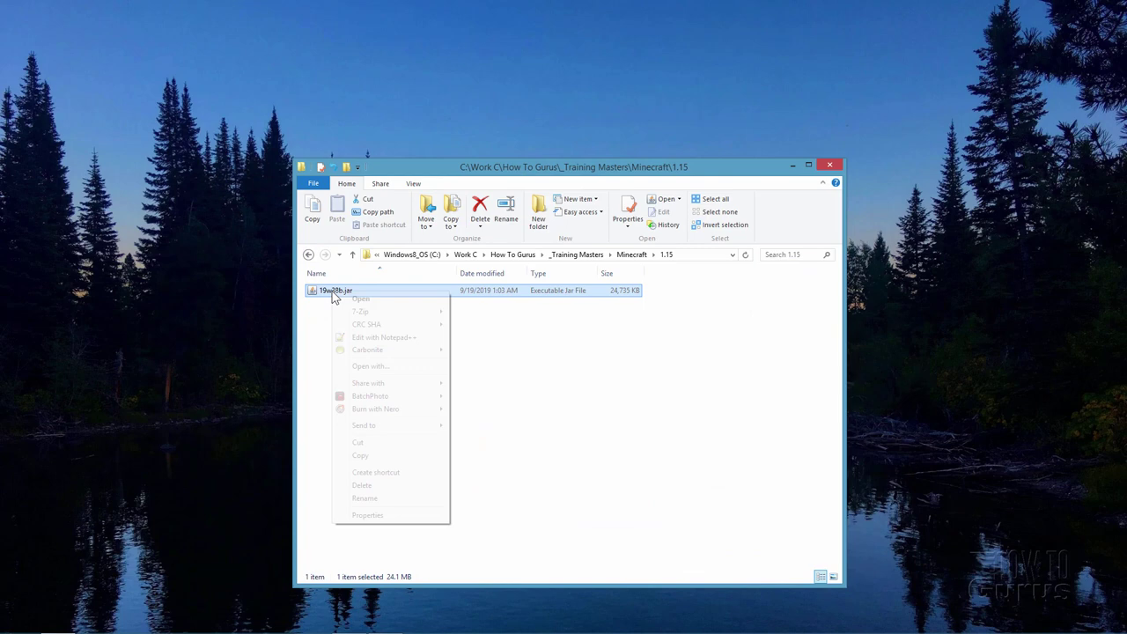
pyautogui.moveTo(361, 312)
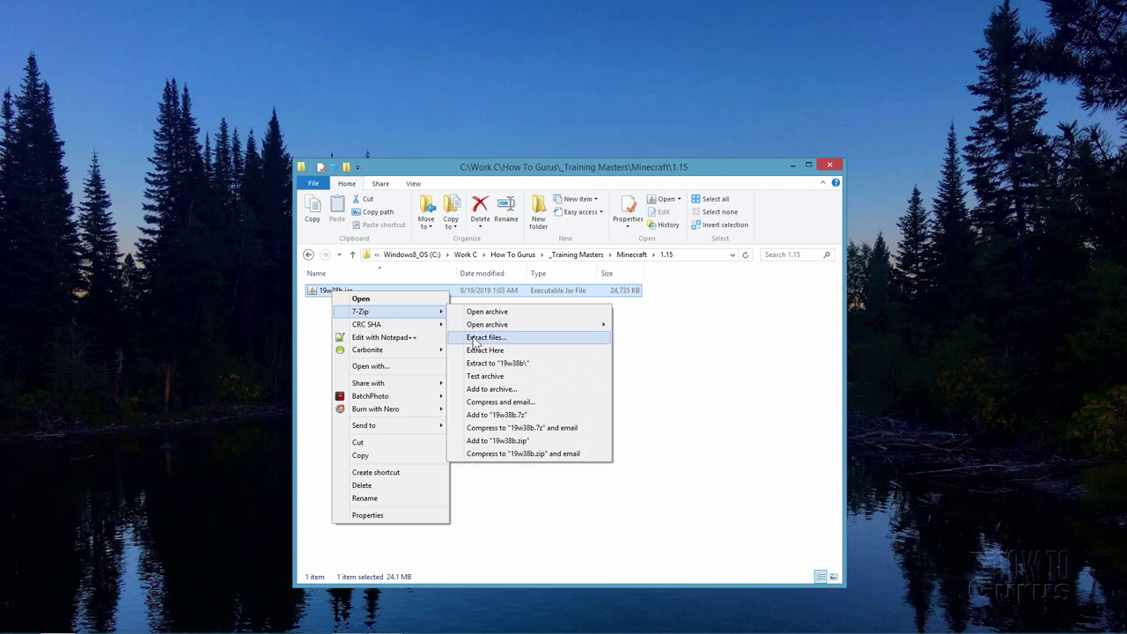
pyautogui.click(476, 339)
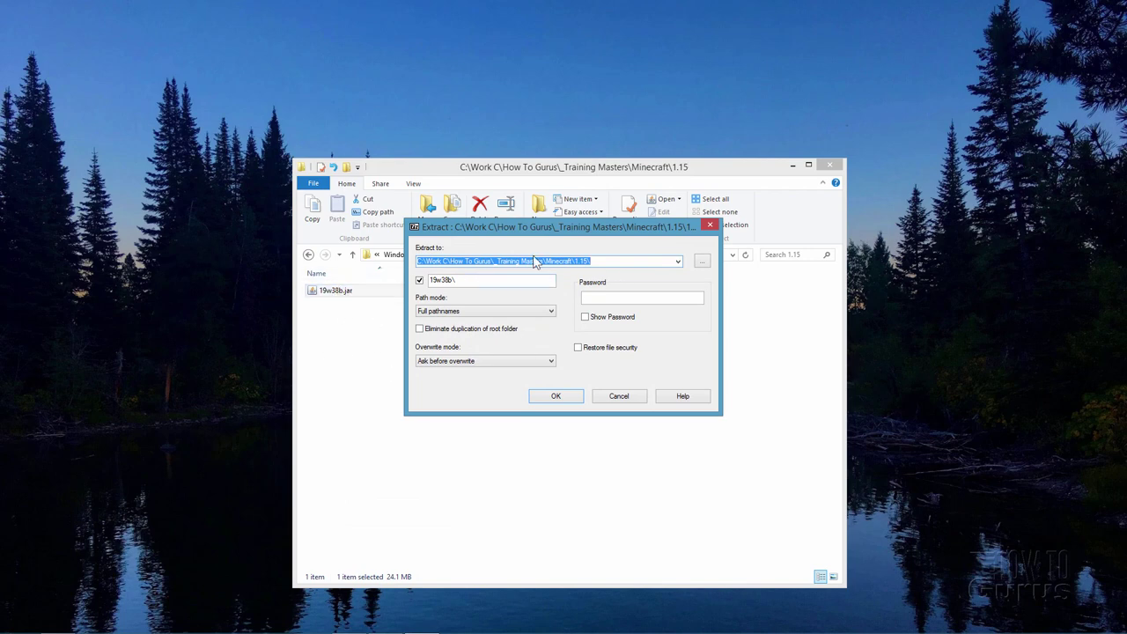
pyautogui.click(556, 396)
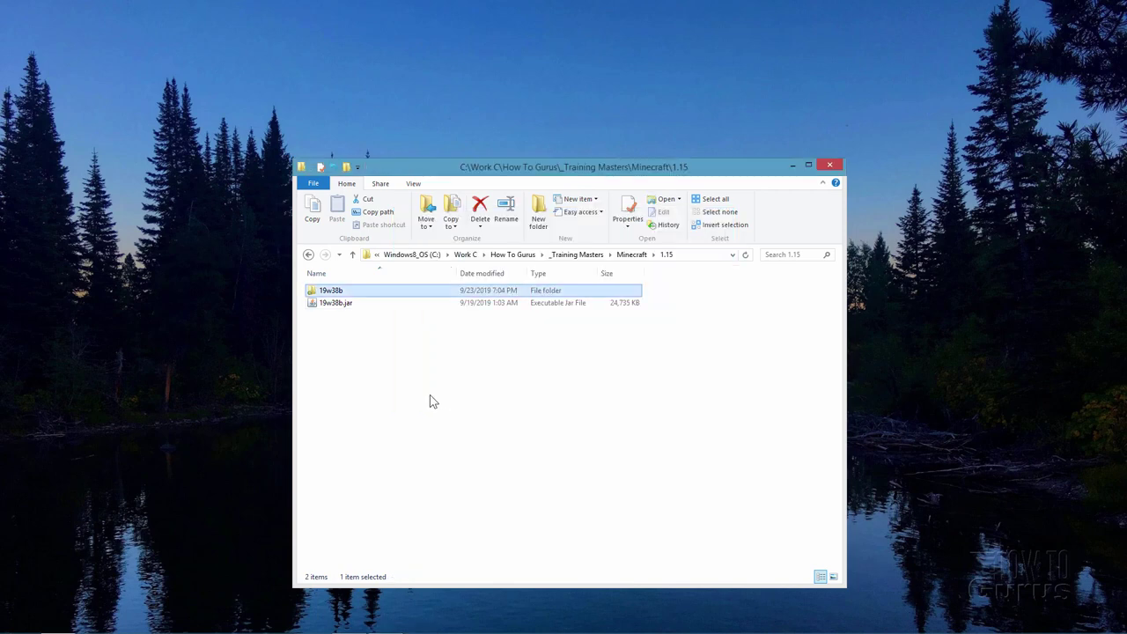
# Step: Open the extracted 19w38b folder, cut its assets folder, and return to 1.15
pyautogui.doubleClick(319, 293)
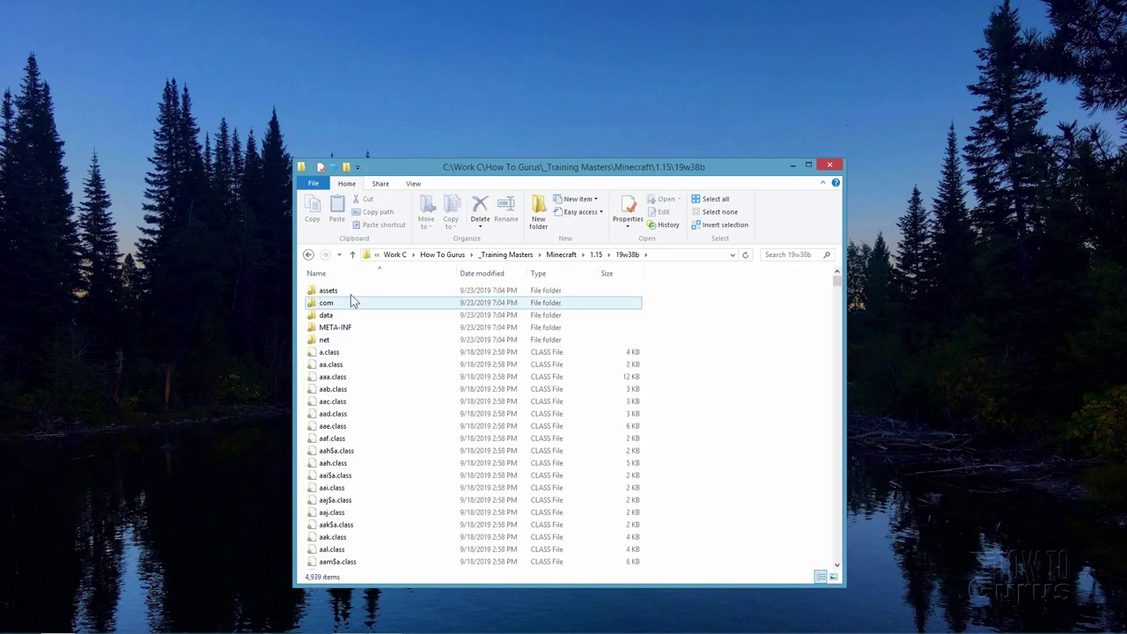
pyautogui.click(322, 292)
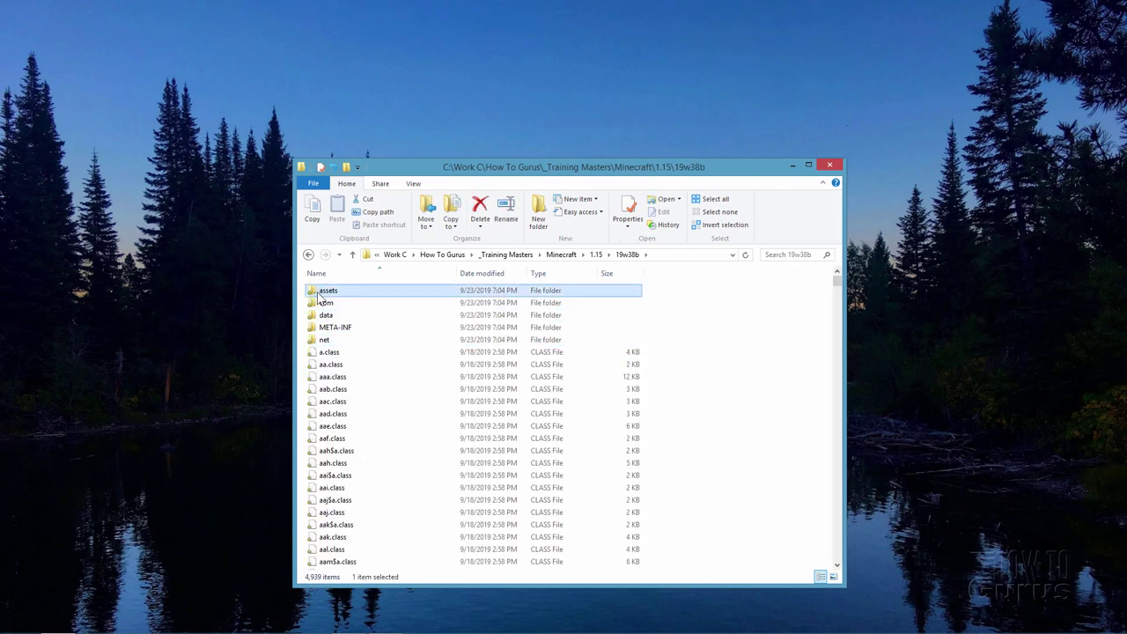
pyautogui.rightClick(314, 292)
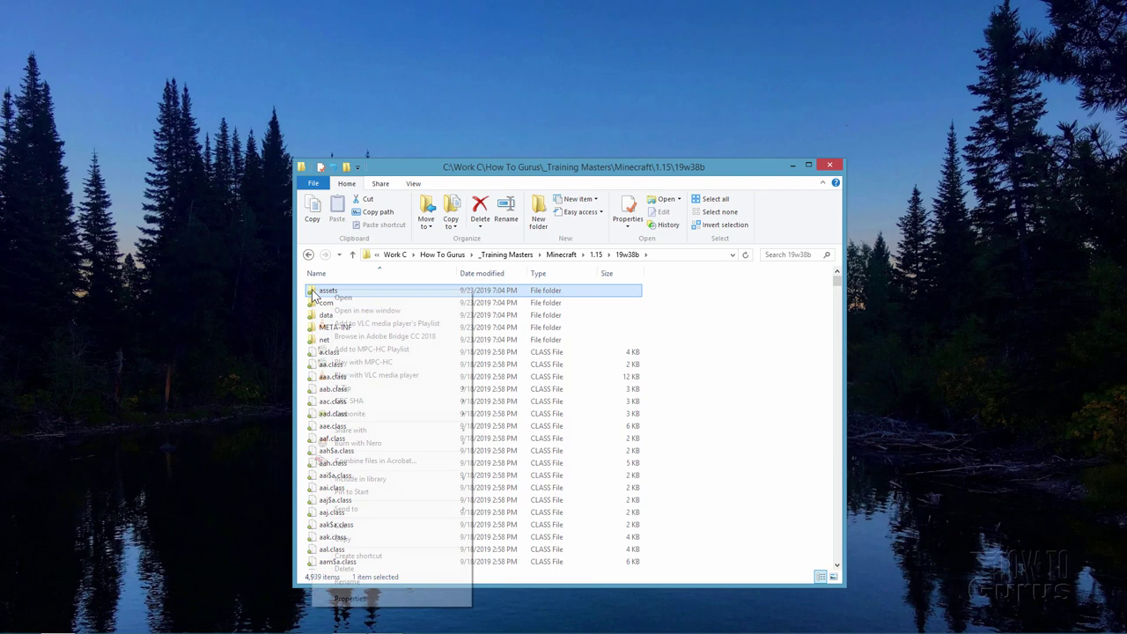
pyautogui.click(370, 525)
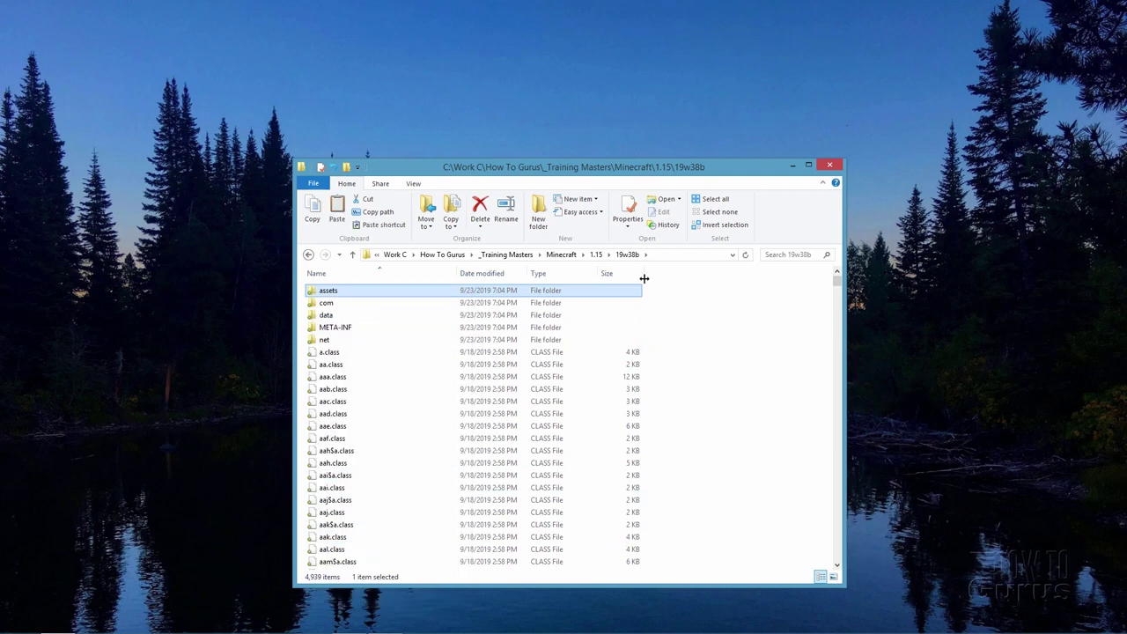
pyautogui.click(596, 254)
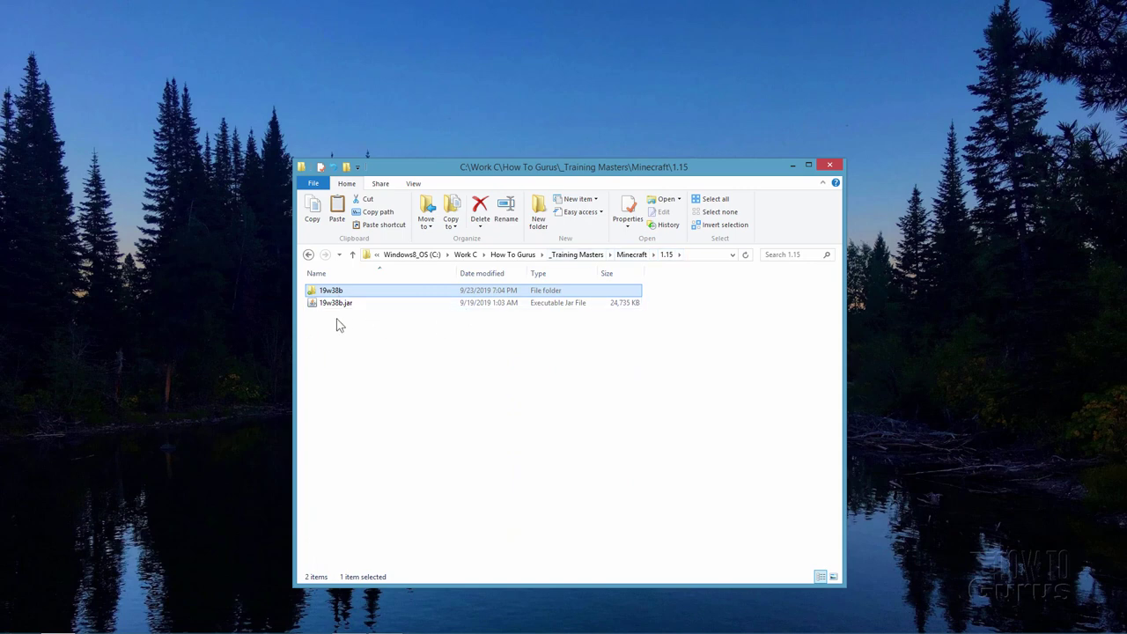
pyautogui.click(336, 350)
# Step: Paste the assets folder into empty space in the 1.15 folder
pyautogui.rightClick(335, 351)
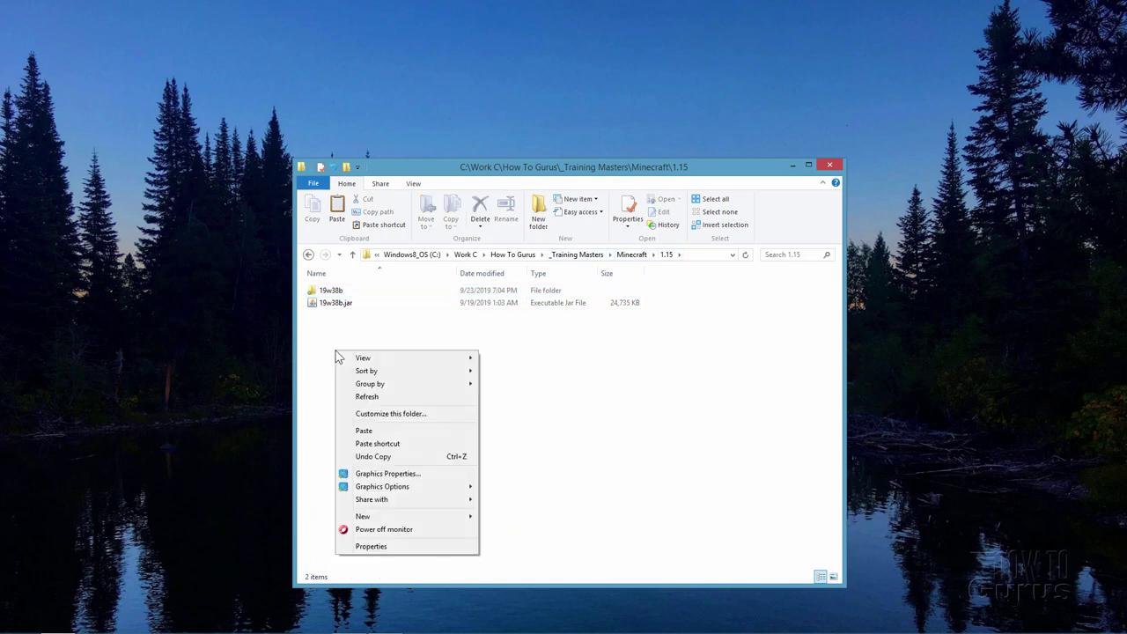
pyautogui.click(370, 430)
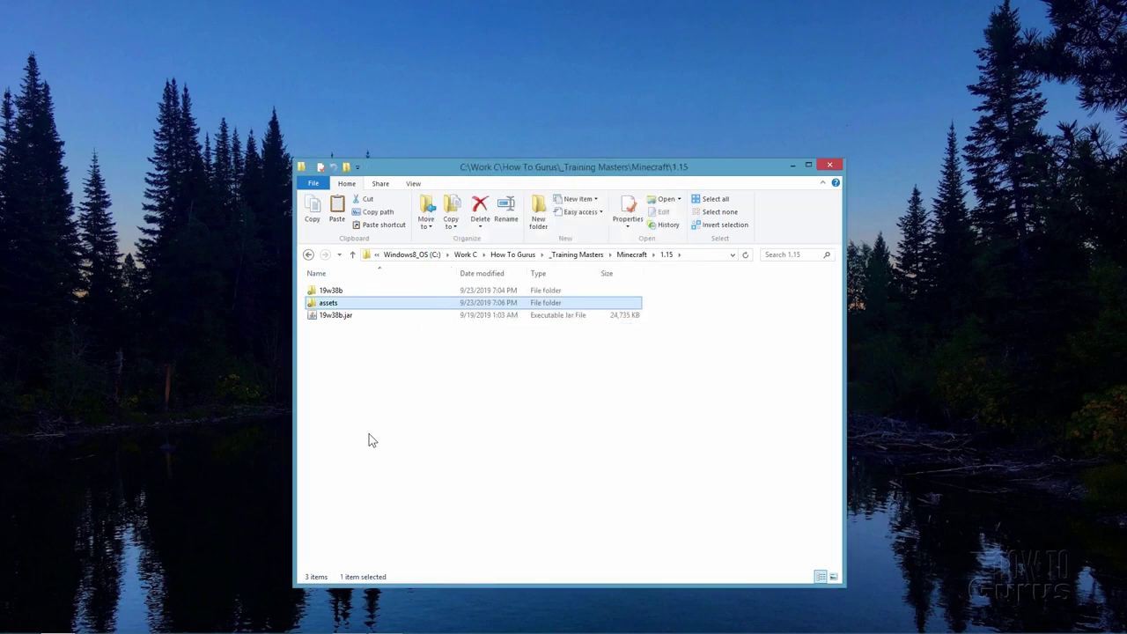
# Step: Drill down through assets > minecraft > textures > entity into the bee folder
pyautogui.doubleClick(314, 304)
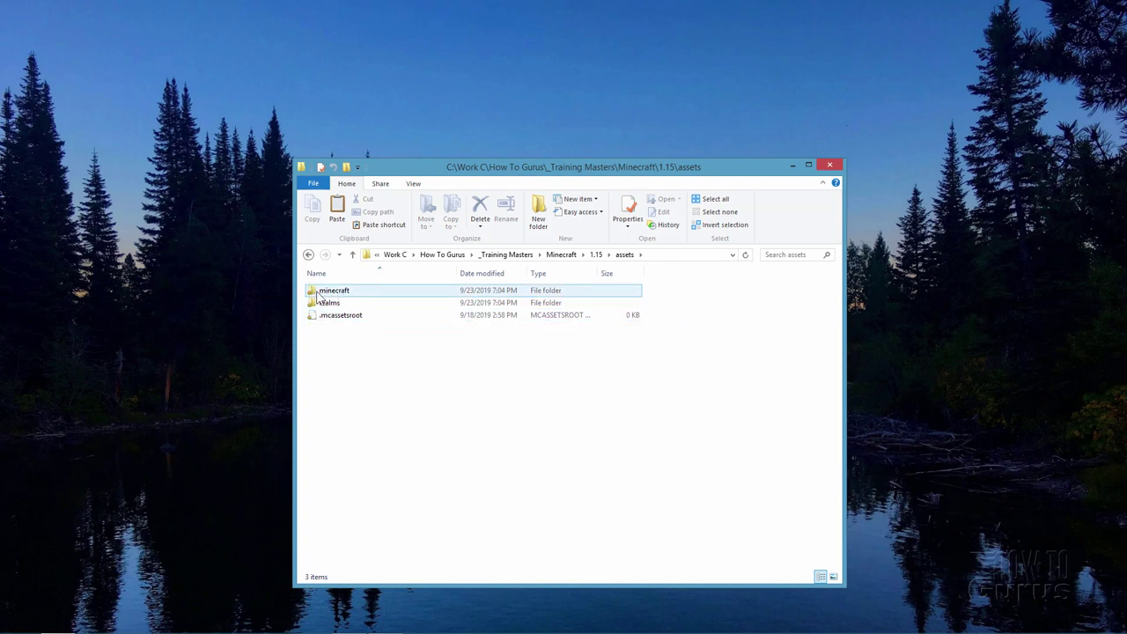
pyautogui.doubleClick(316, 294)
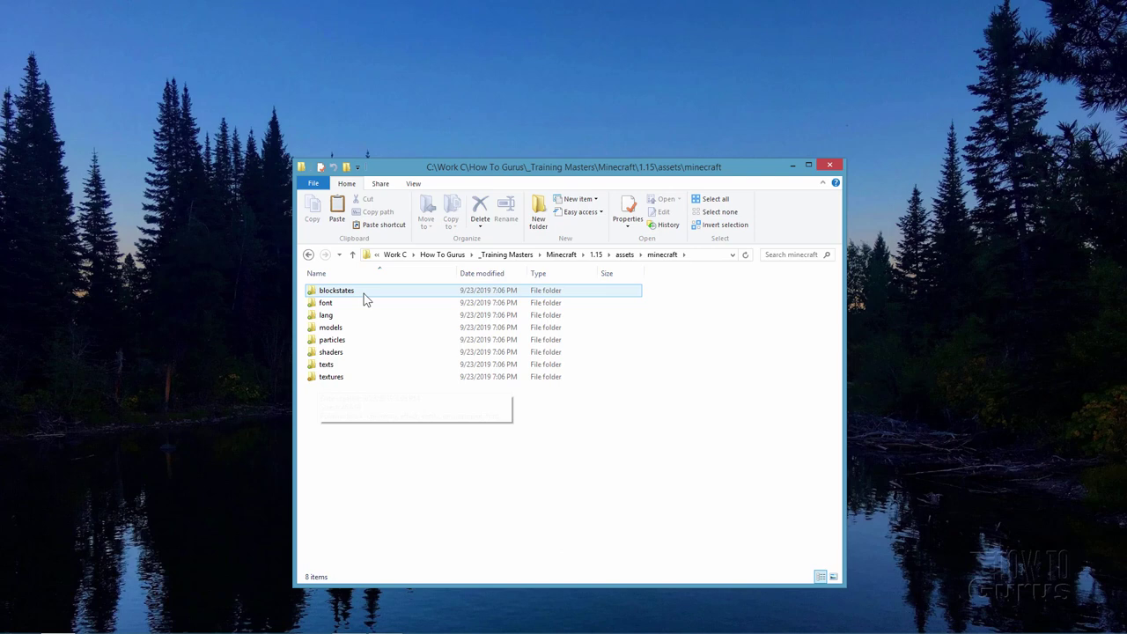
pyautogui.click(319, 378)
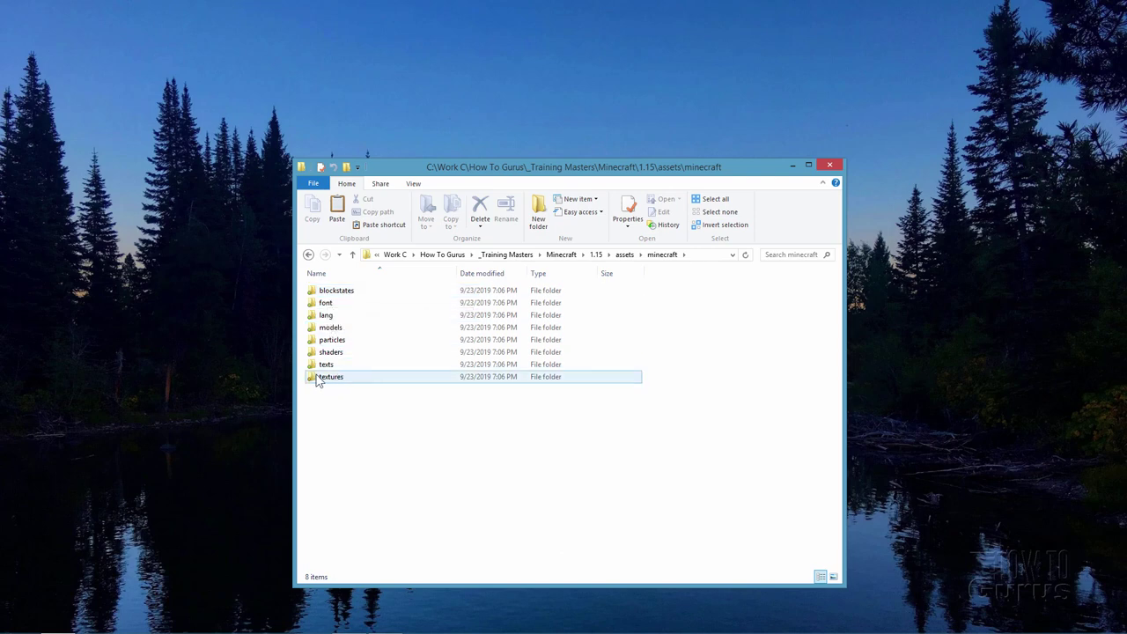
pyautogui.doubleClick(318, 379)
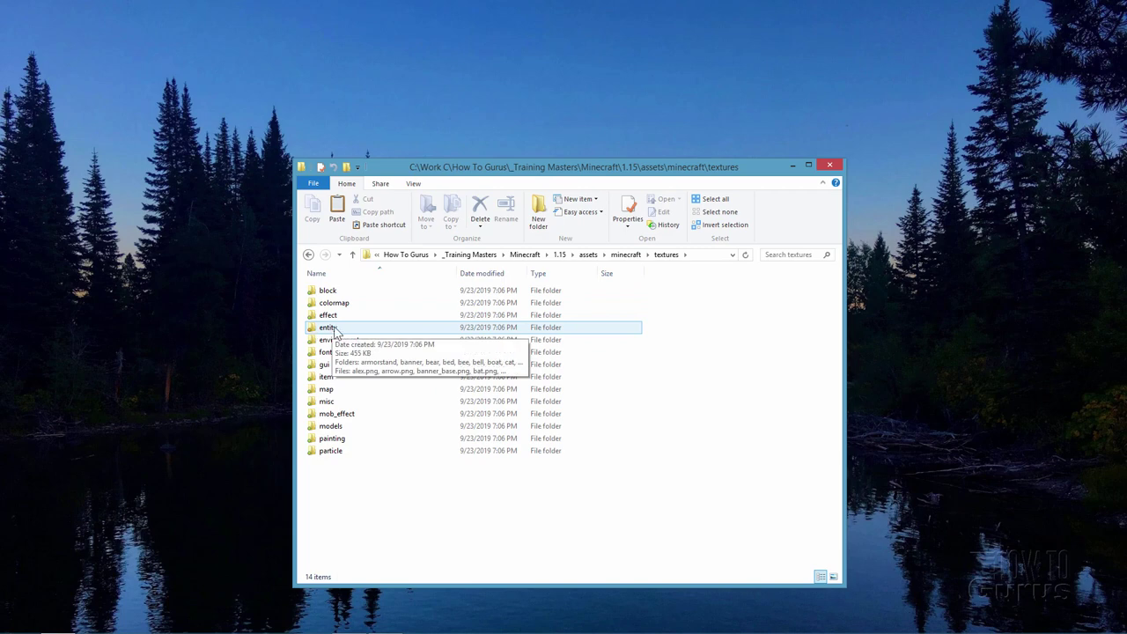
pyautogui.doubleClick(319, 330)
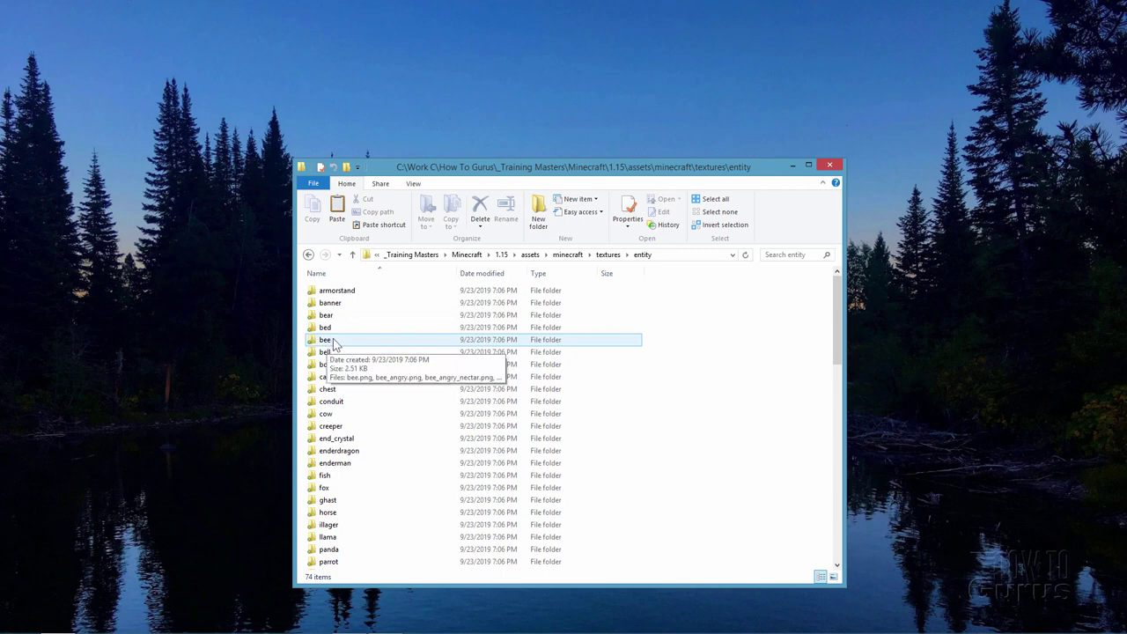
pyautogui.doubleClick(331, 341)
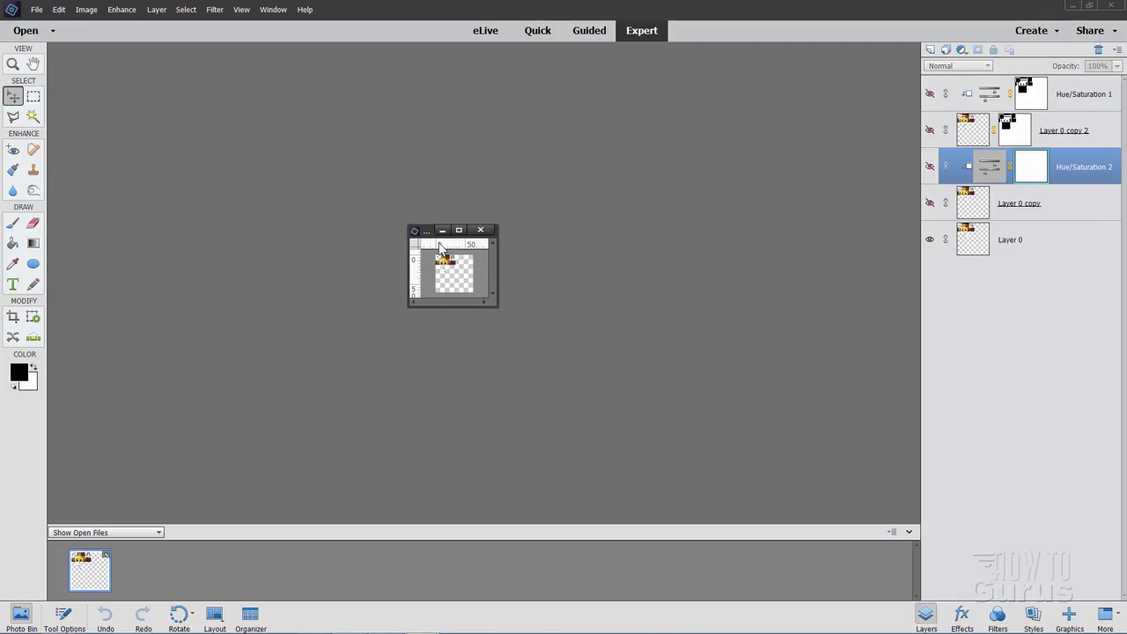
# Step: Enlarge the bee.psd window and zoom in on the bee texture to 1600%
pyautogui.moveTo(427, 237); pyautogui.dragTo(368, 177)
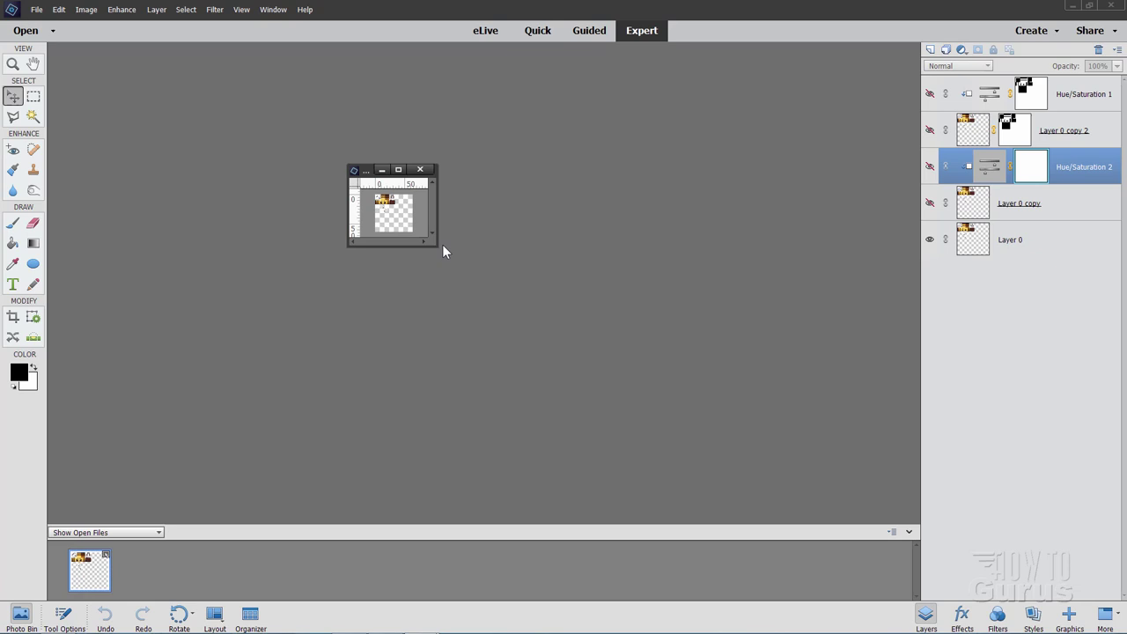
pyautogui.moveTo(437, 243); pyautogui.dragTo(763, 557)
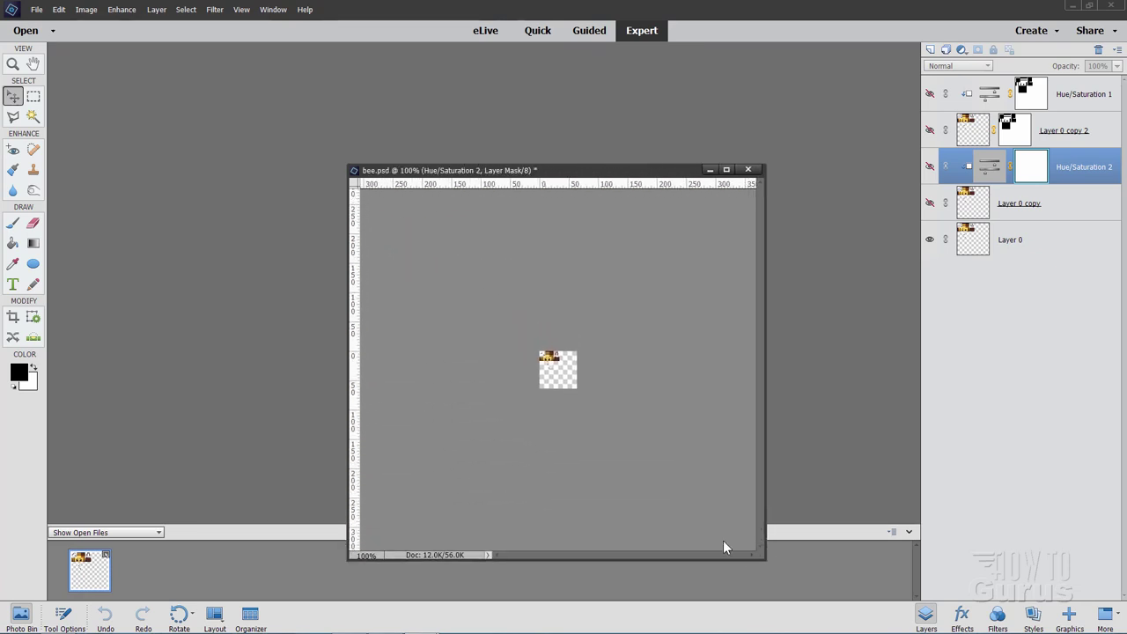
pyautogui.moveTo(588, 173); pyautogui.dragTo(488, 96)
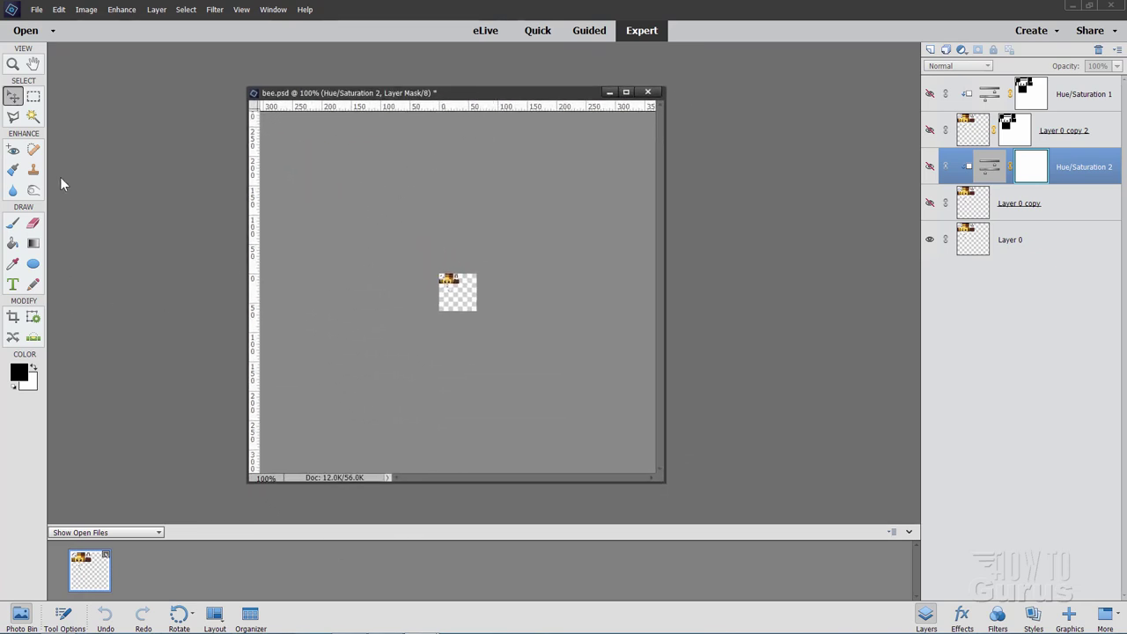
pyautogui.click(14, 63)
pyautogui.click(456, 295)
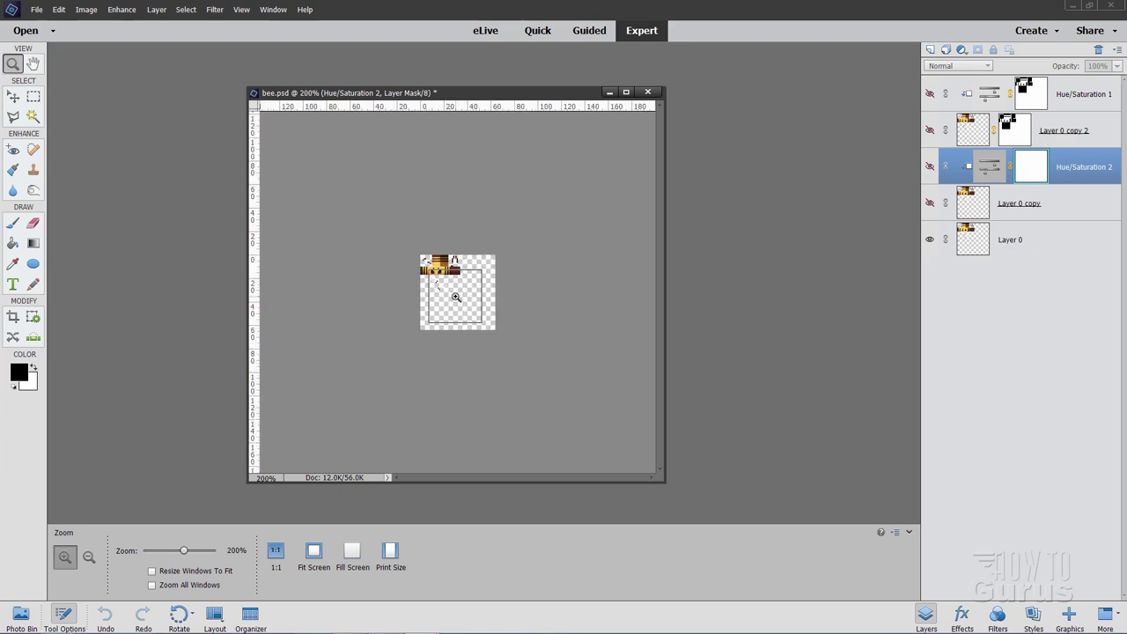
pyautogui.click(455, 296)
pyautogui.click(458, 294)
pyautogui.click(458, 293)
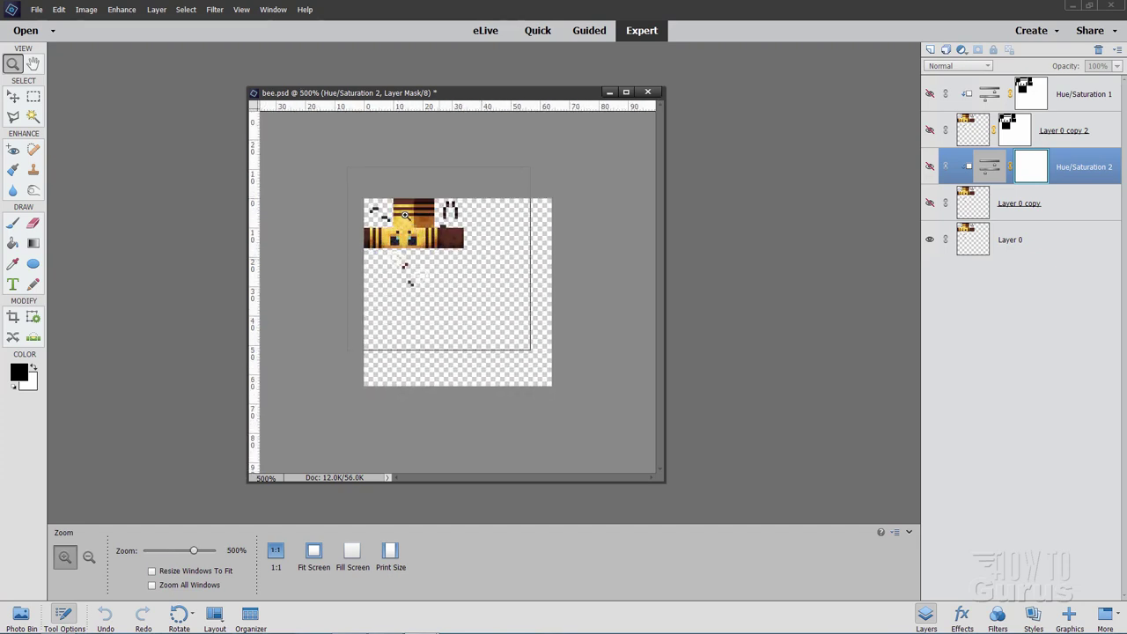
pyautogui.click(452, 286)
pyautogui.click(381, 205)
pyautogui.click(377, 202)
pyautogui.click(371, 196)
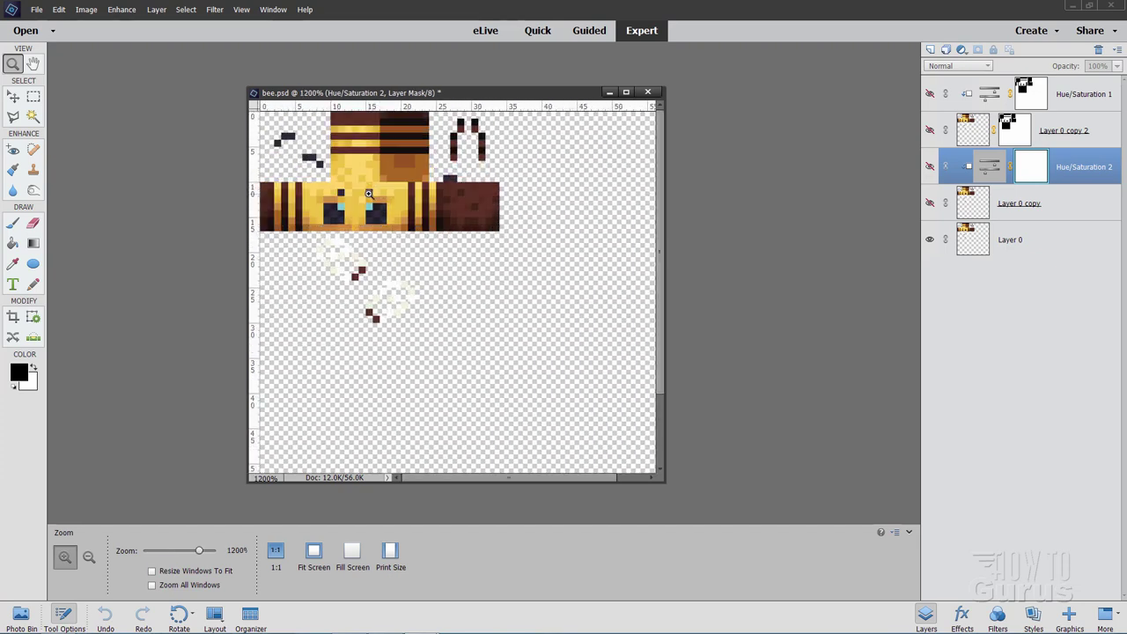
pyautogui.click(369, 194)
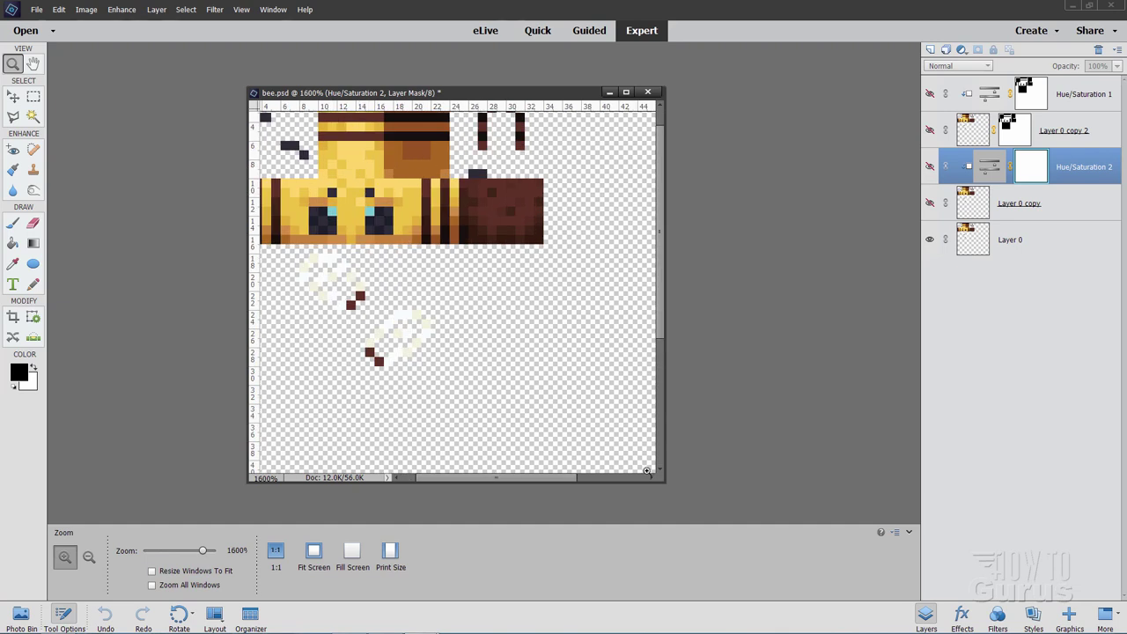
# Step: Zoom to 3200% on the bee's brown section and enlarge the document window further
pyautogui.moveTo(664, 481); pyautogui.dragTo(799, 533)
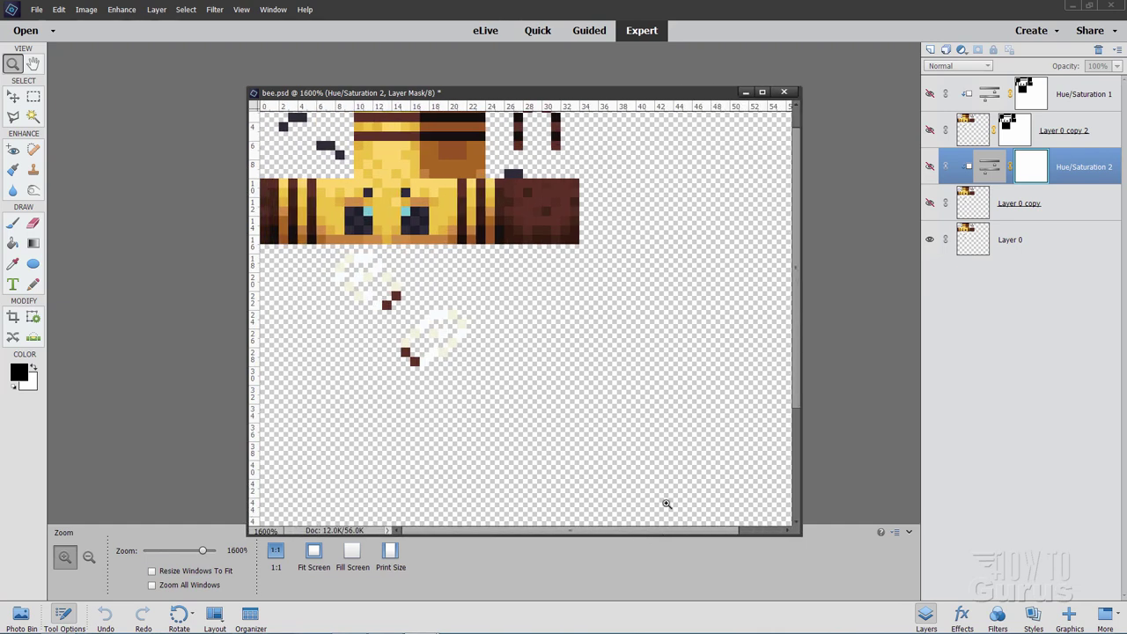
pyautogui.click(476, 165)
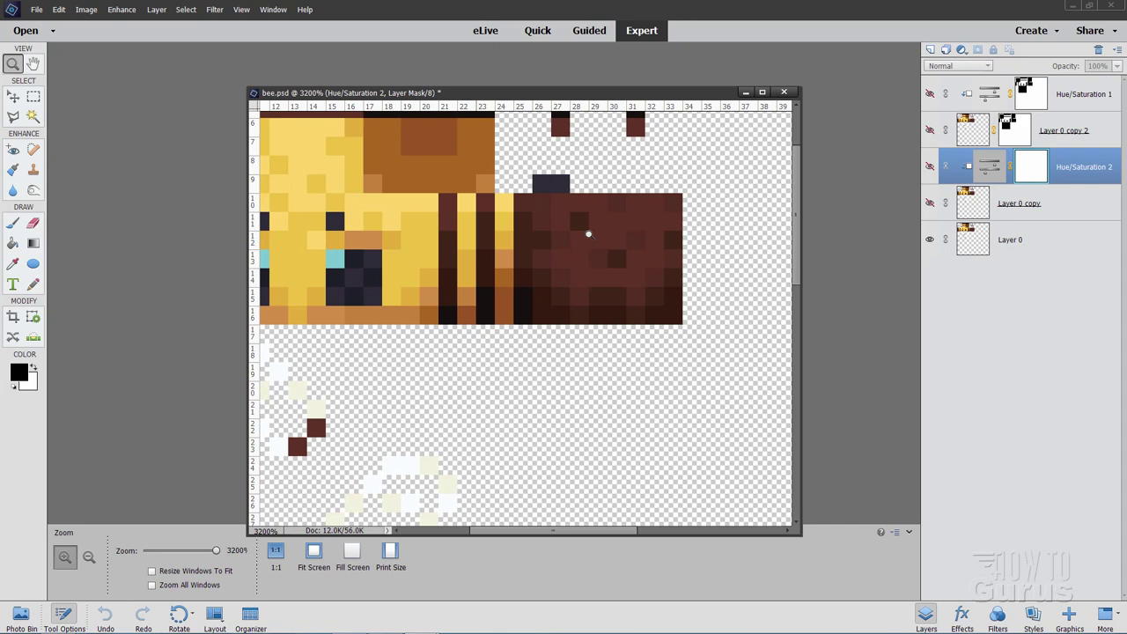
pyautogui.moveTo(797, 268); pyautogui.dragTo(755, 139)
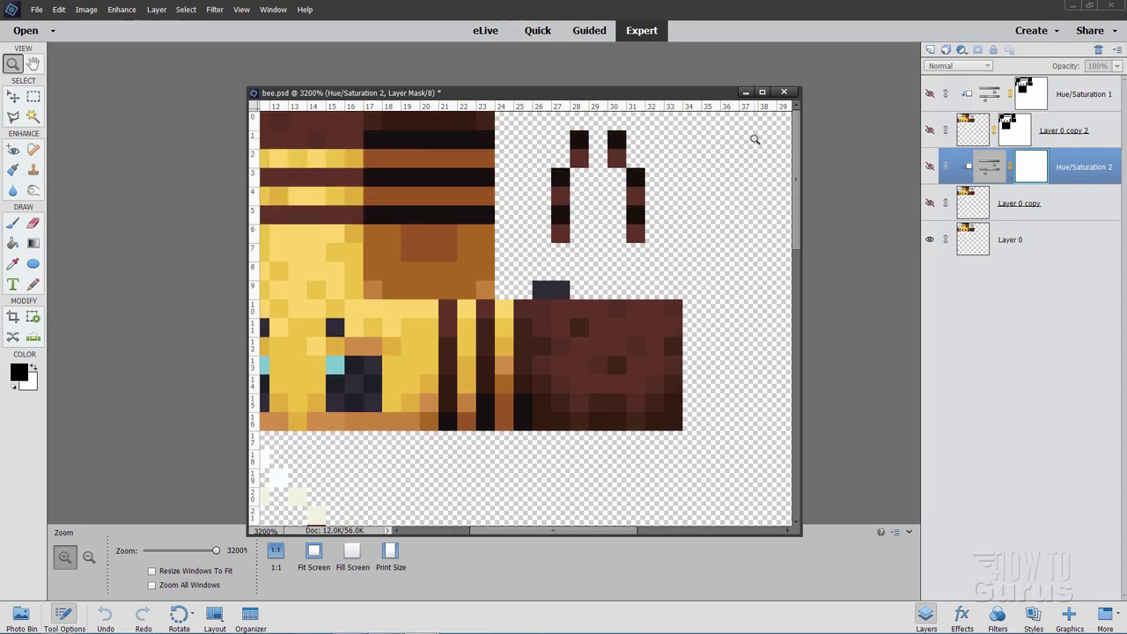
pyautogui.moveTo(662, 94); pyautogui.dragTo(524, 26)
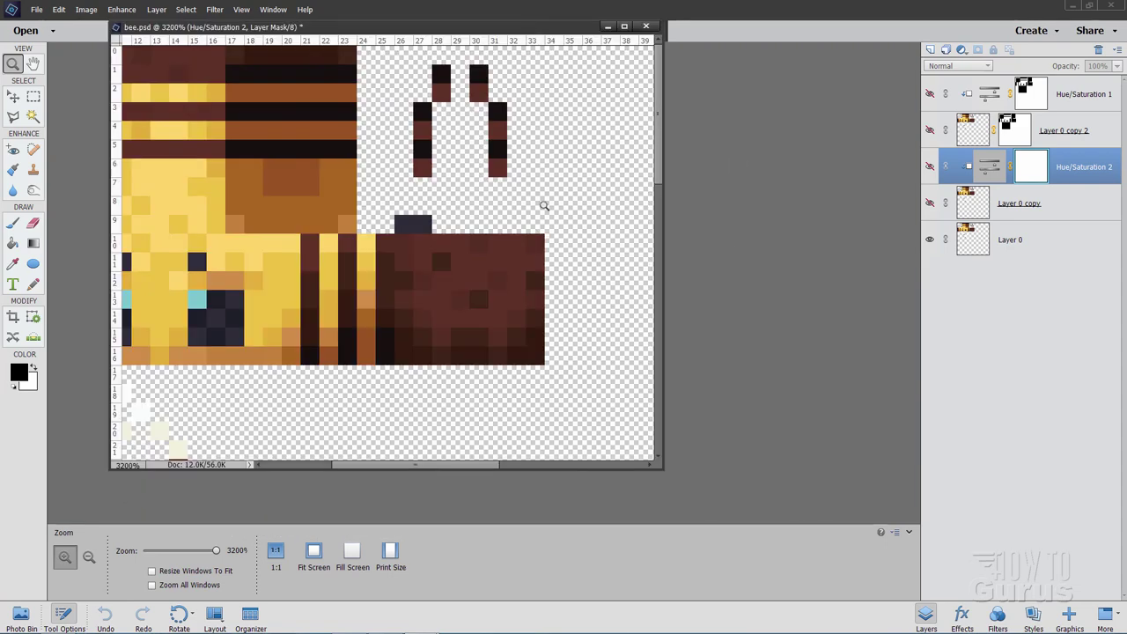
pyautogui.moveTo(664, 467); pyautogui.dragTo(879, 572)
pyautogui.moveTo(674, 570); pyautogui.dragTo(530, 571)
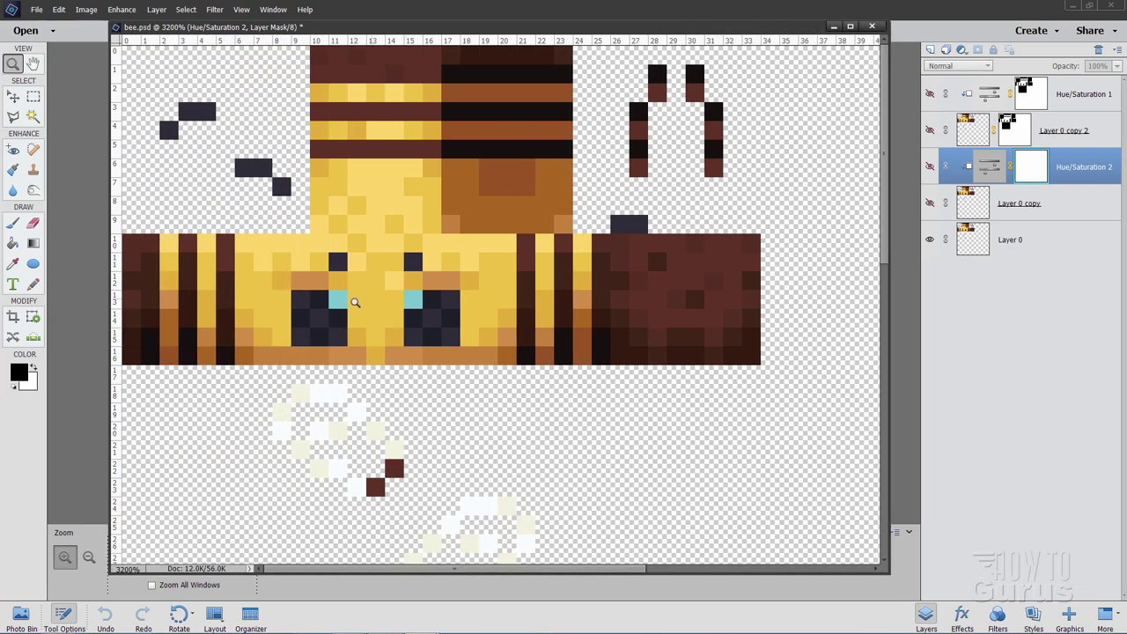
pyautogui.click(13, 97)
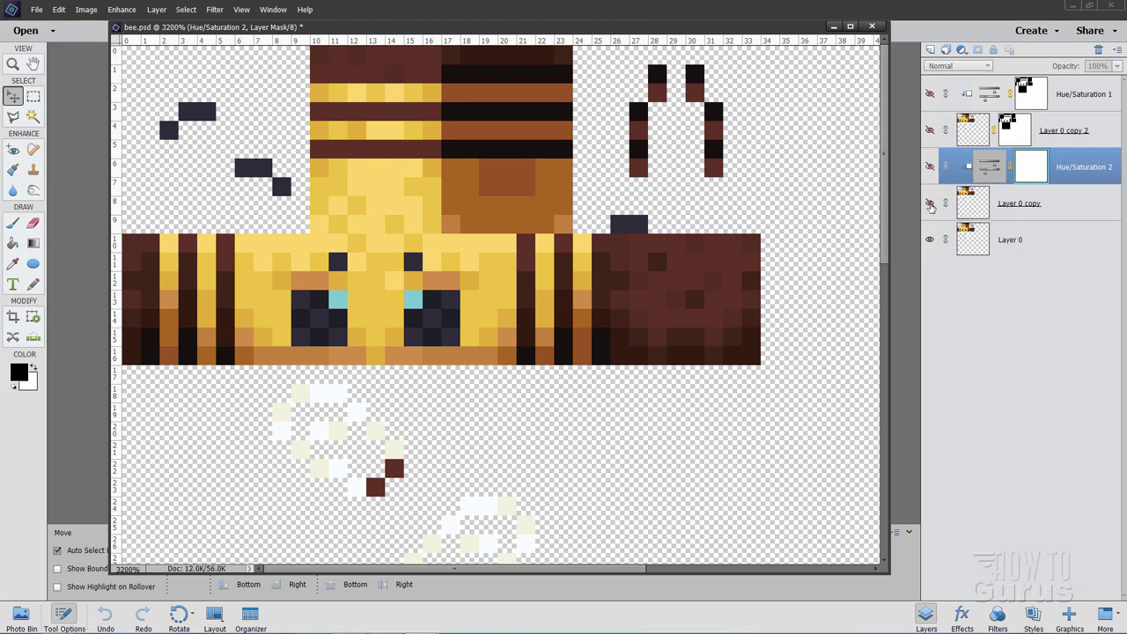
# Step: Make Hue/Saturation 2, Layer 0 copy 2 and Hue/Saturation 1 visible in the Layers panel
pyautogui.click(930, 167)
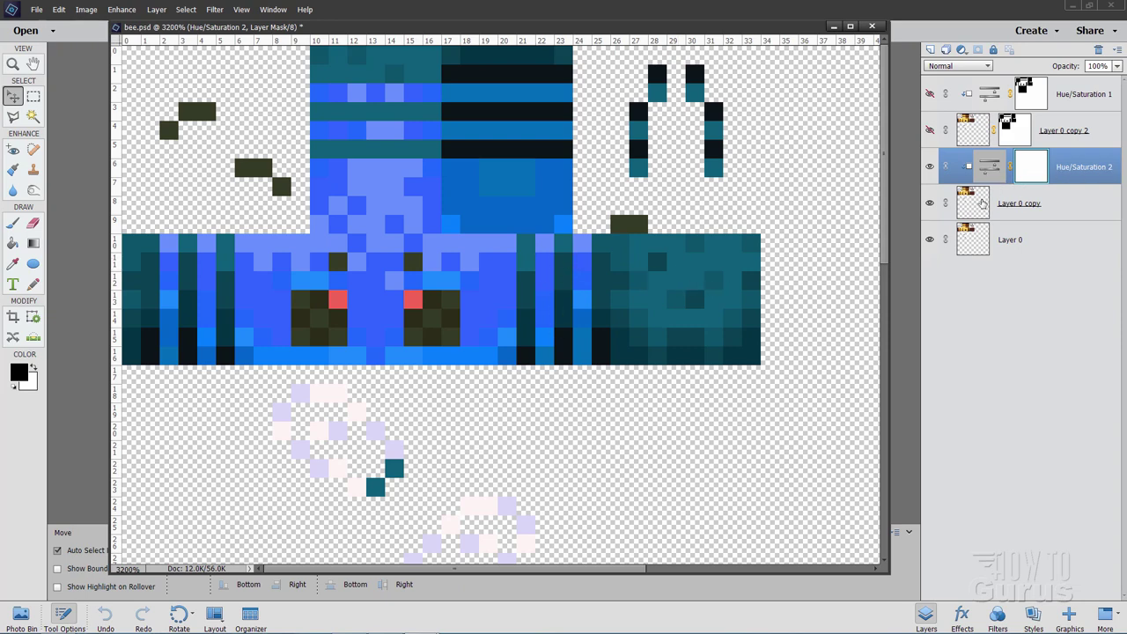
pyautogui.click(931, 130)
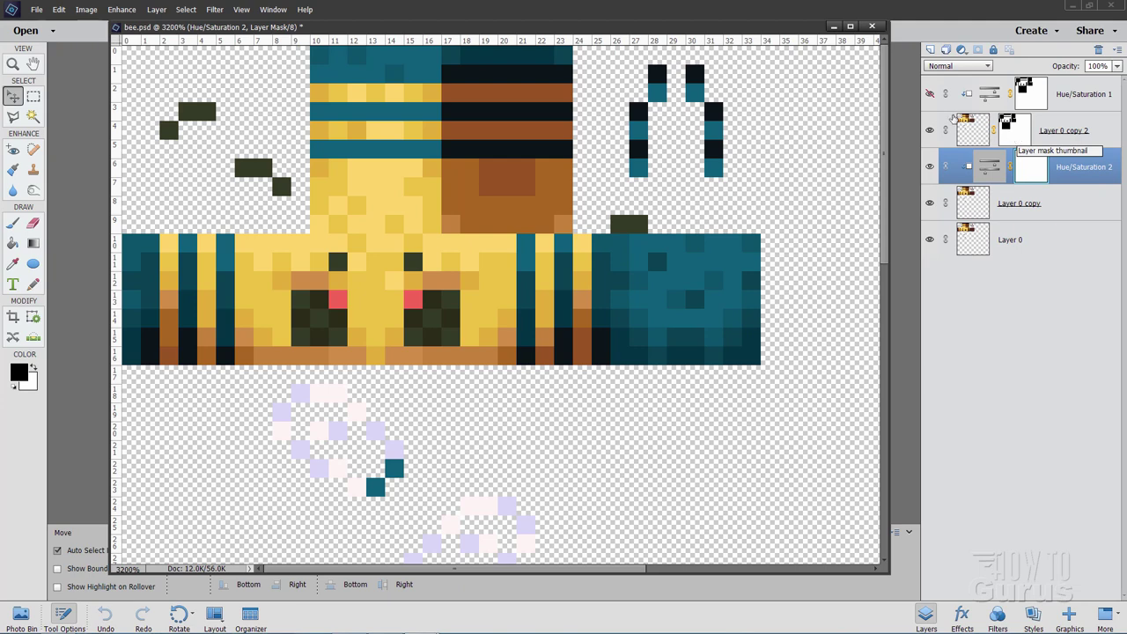
pyautogui.click(929, 93)
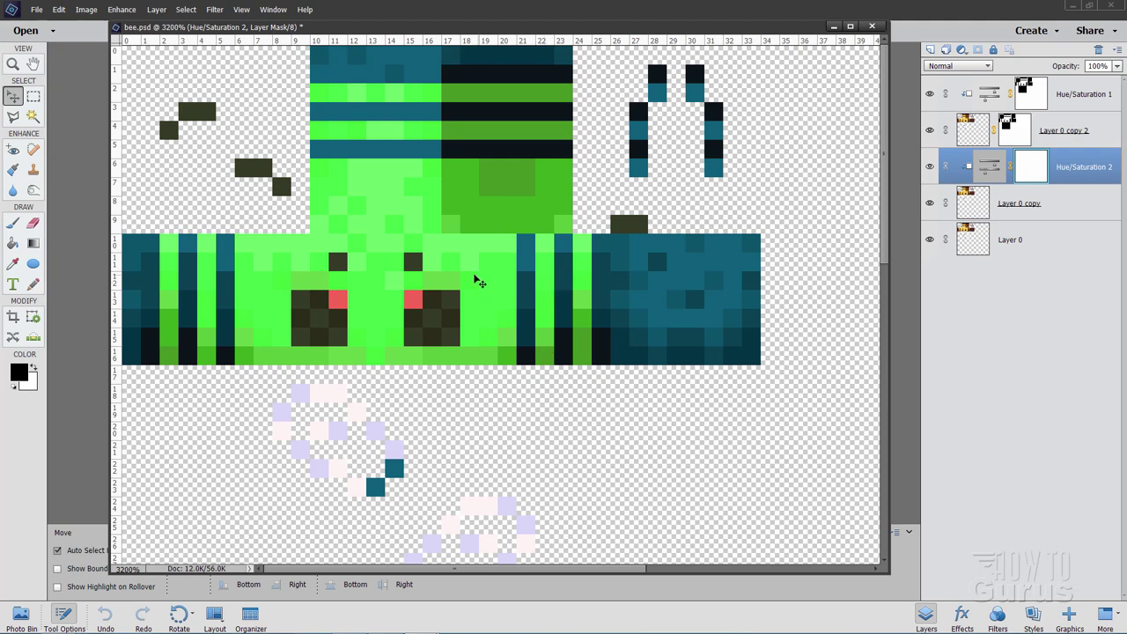
# Step: Open Save for Web and keep PNG-24 as the export format
pyautogui.click(37, 10)
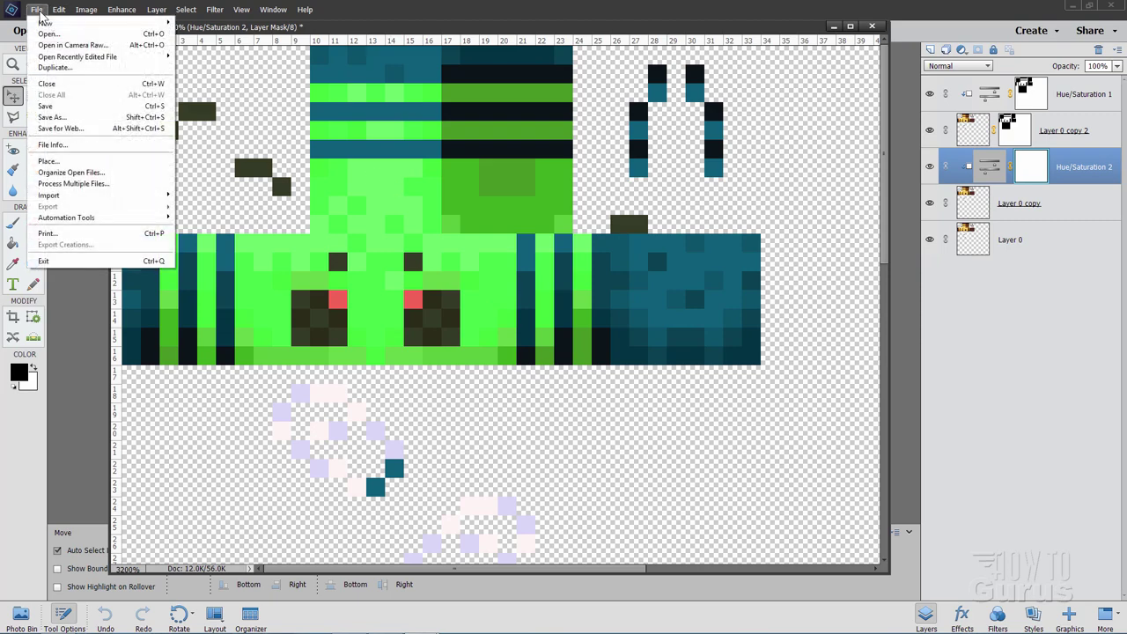
pyautogui.click(62, 128)
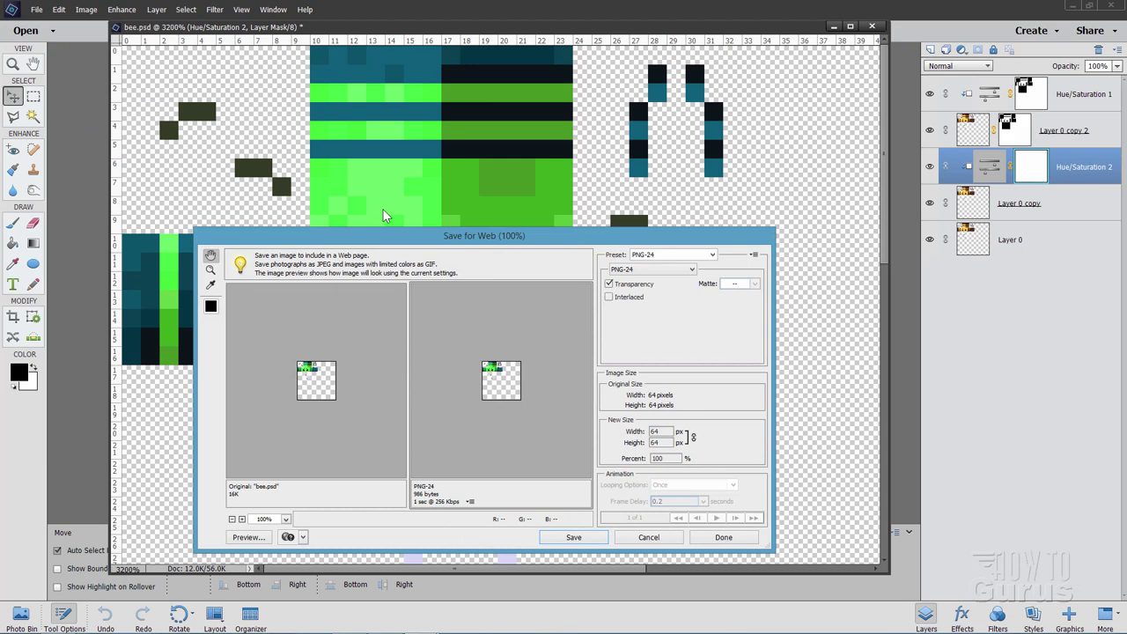
pyautogui.moveTo(424, 238); pyautogui.dragTo(424, 171)
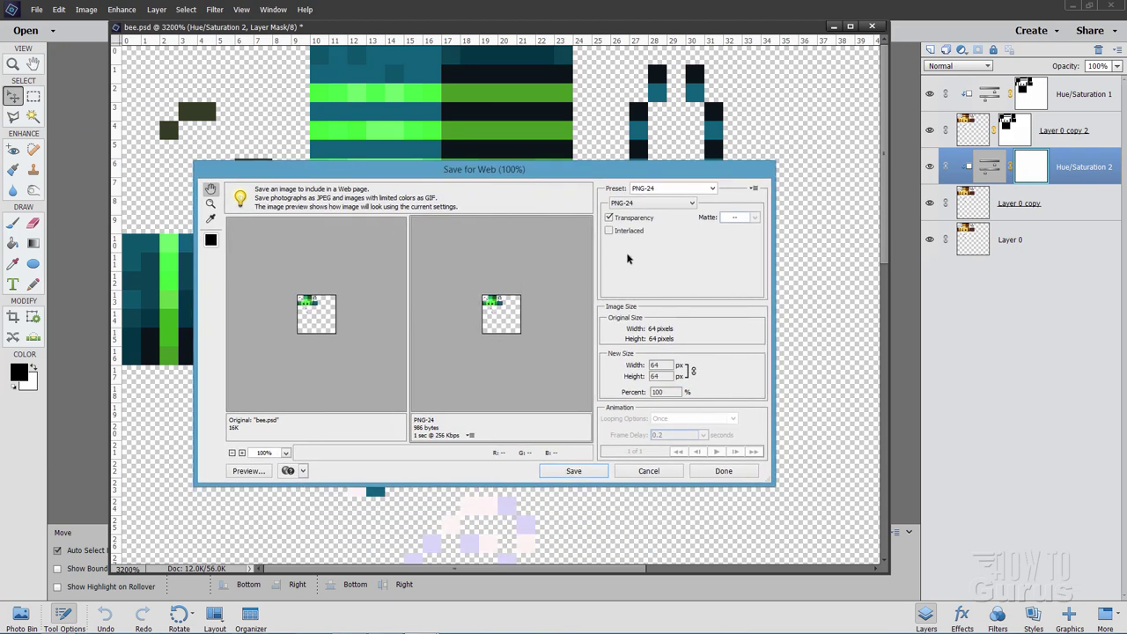
pyautogui.click(654, 206)
pyautogui.click(650, 206)
# Step: Save the export as bee.png in the bee folder, replacing the existing file
pyautogui.click(573, 471)
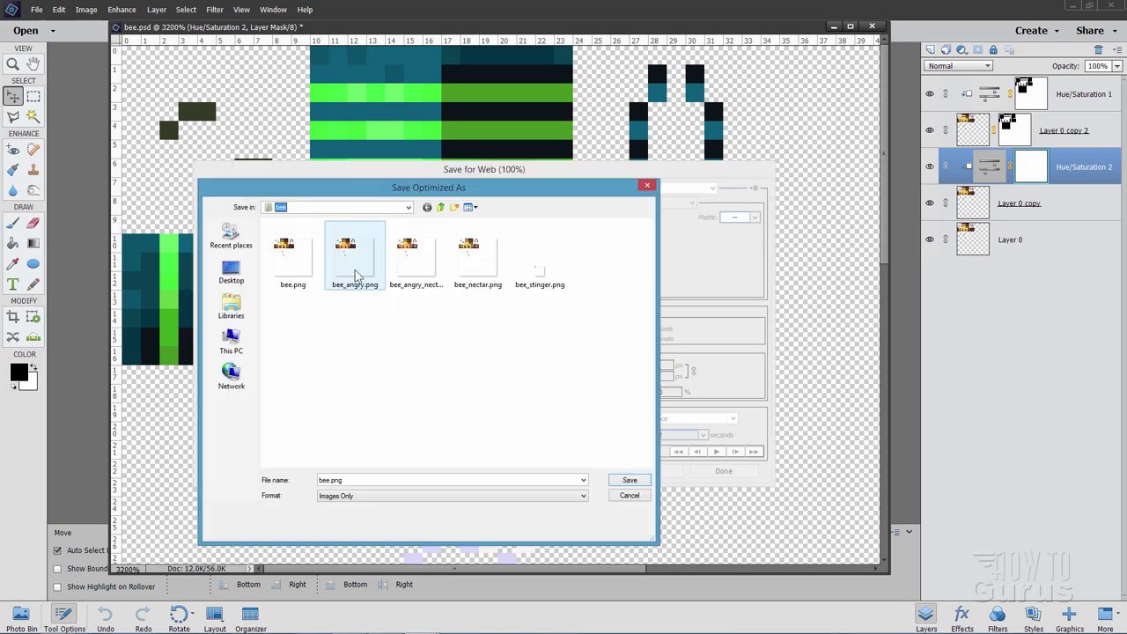
pyautogui.click(408, 208)
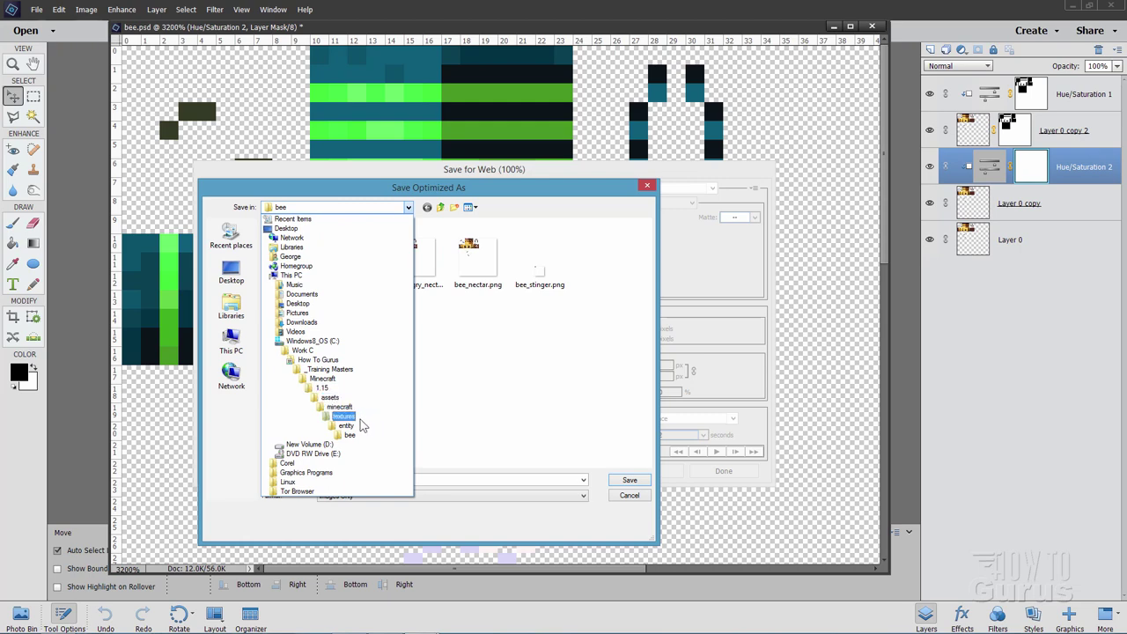
pyautogui.click(370, 442)
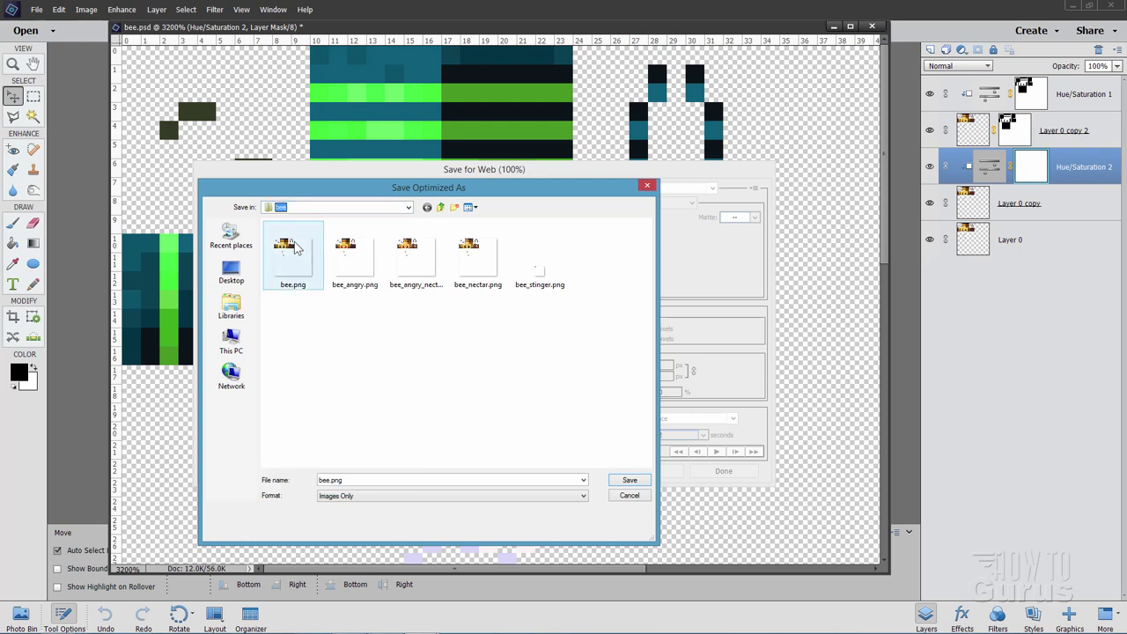
pyautogui.click(630, 480)
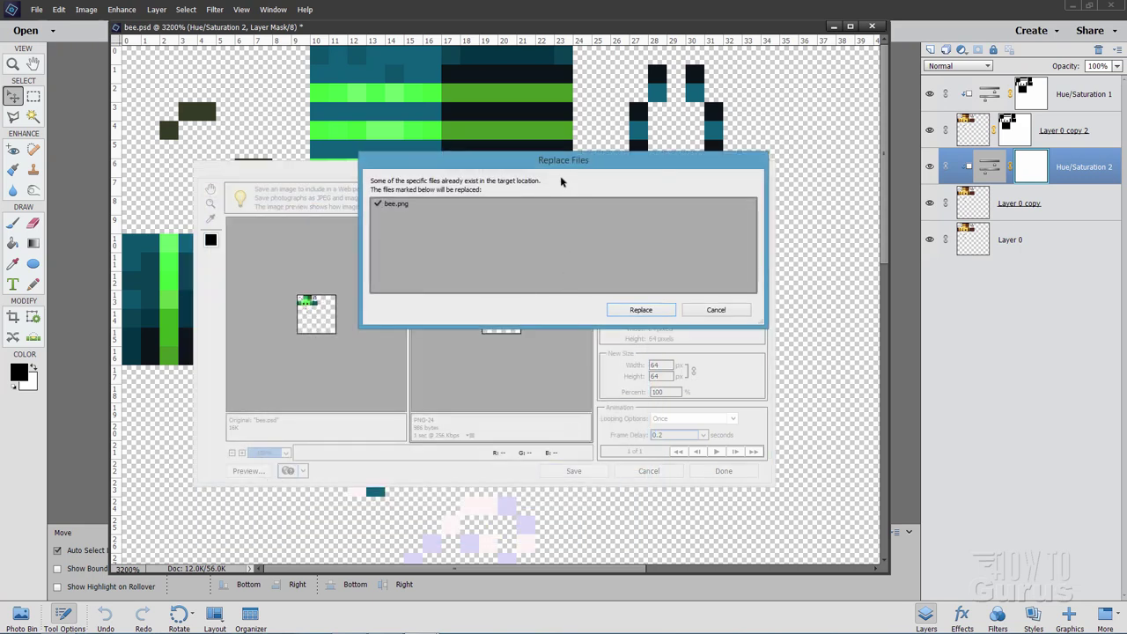
pyautogui.click(654, 368)
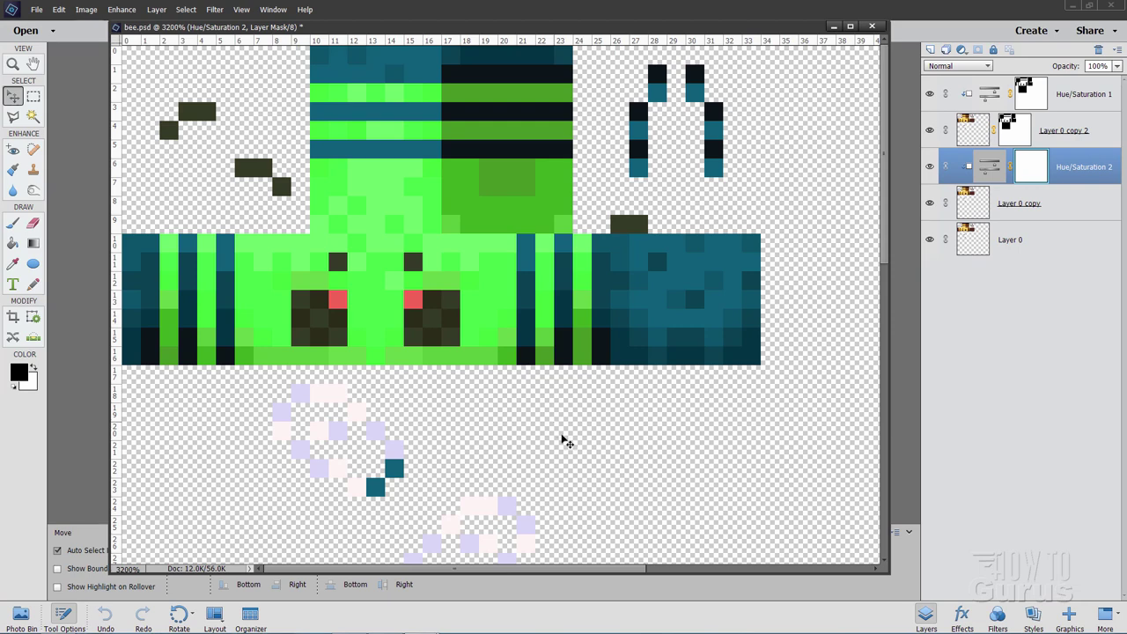
# Step: Save bee.psd via File > Save, then close the document
pyautogui.click(37, 10)
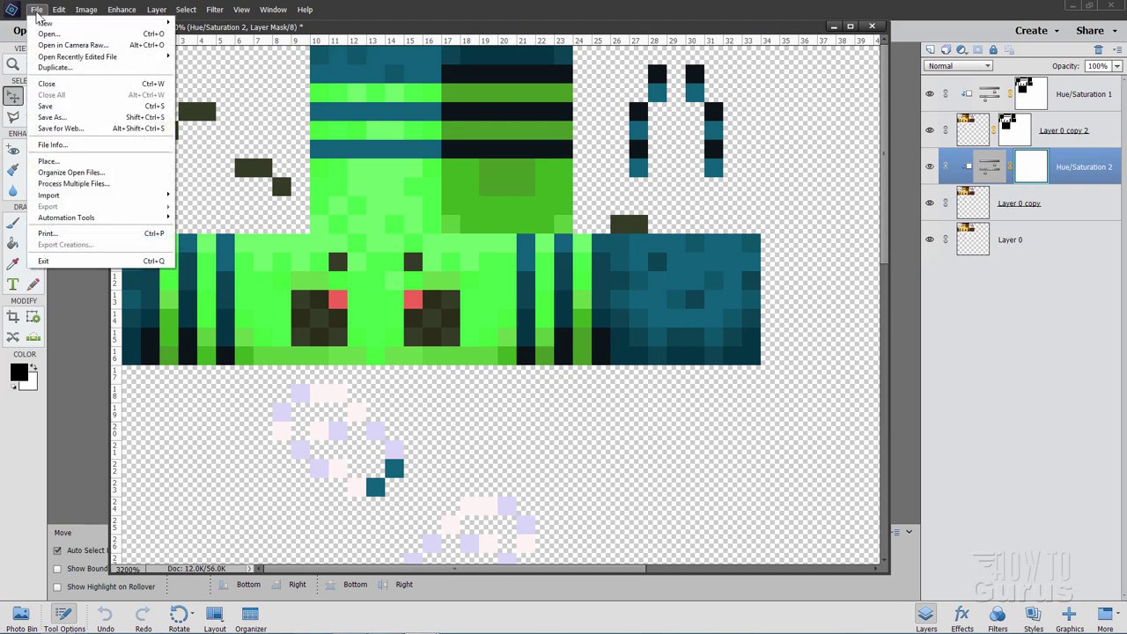
pyautogui.click(51, 106)
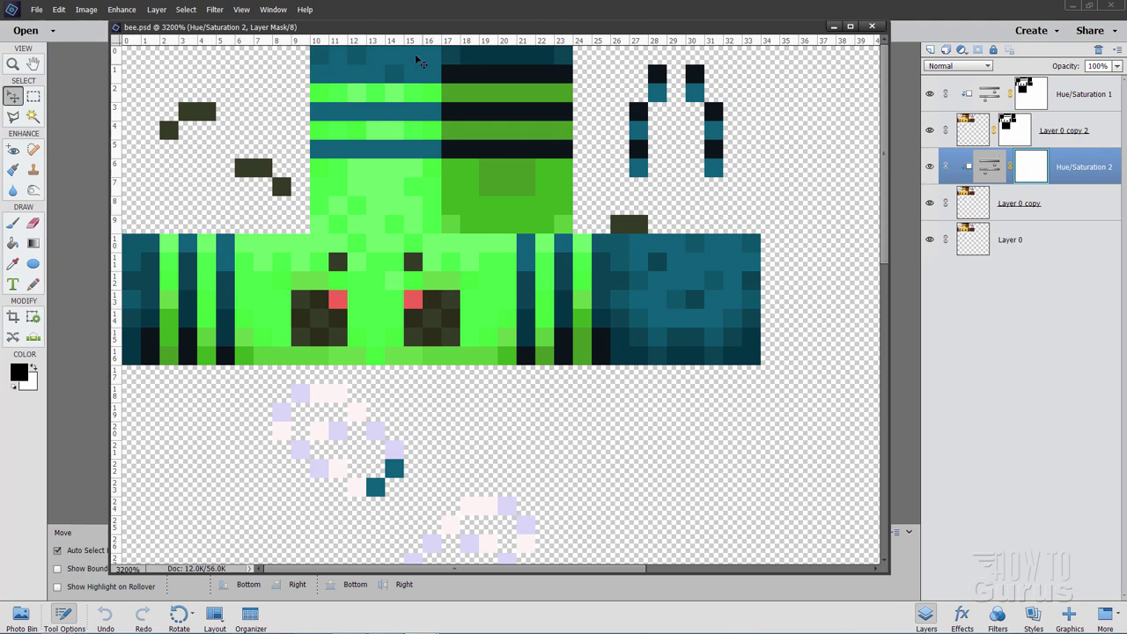
pyautogui.click(872, 26)
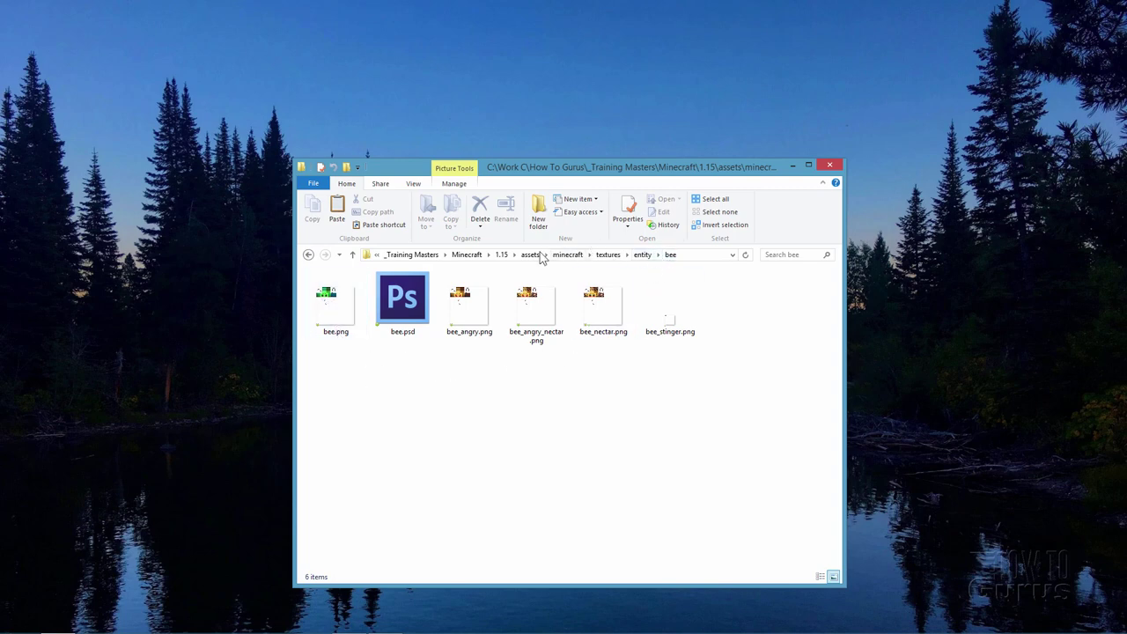
# Step: Go up to the 1.15 folder and clear its selection
pyautogui.click(501, 254)
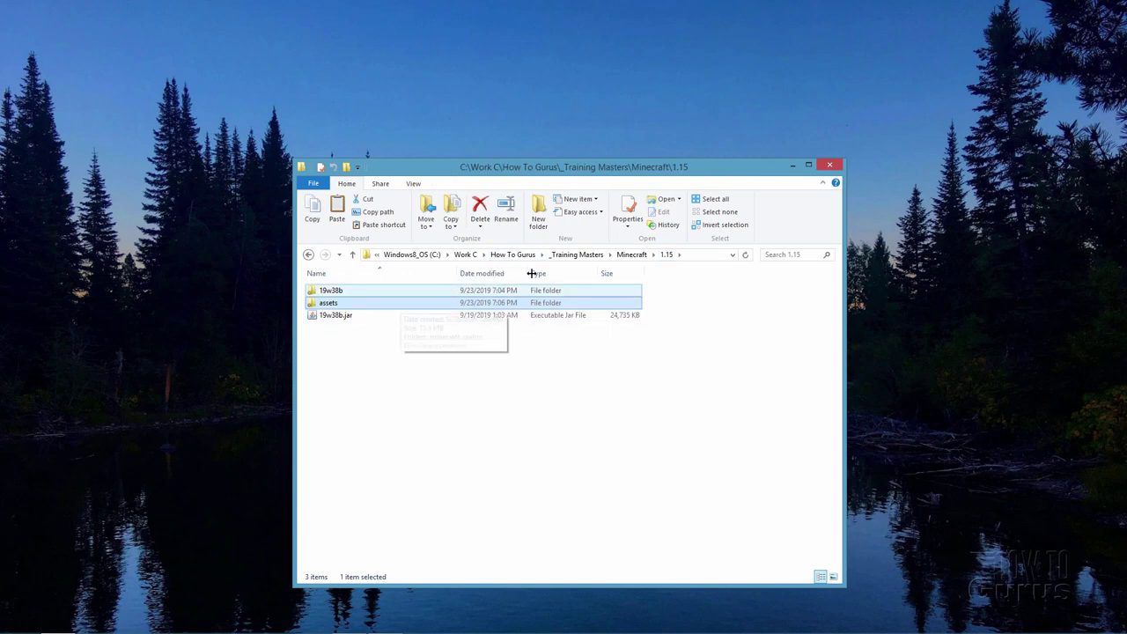
pyautogui.click(371, 365)
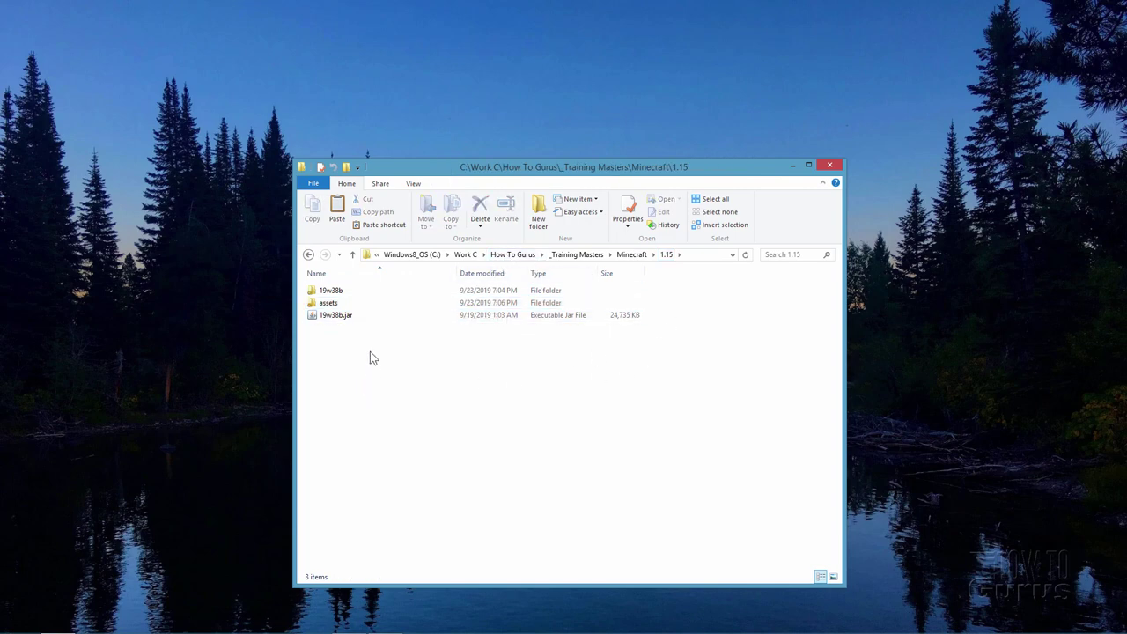
pyautogui.click(311, 304)
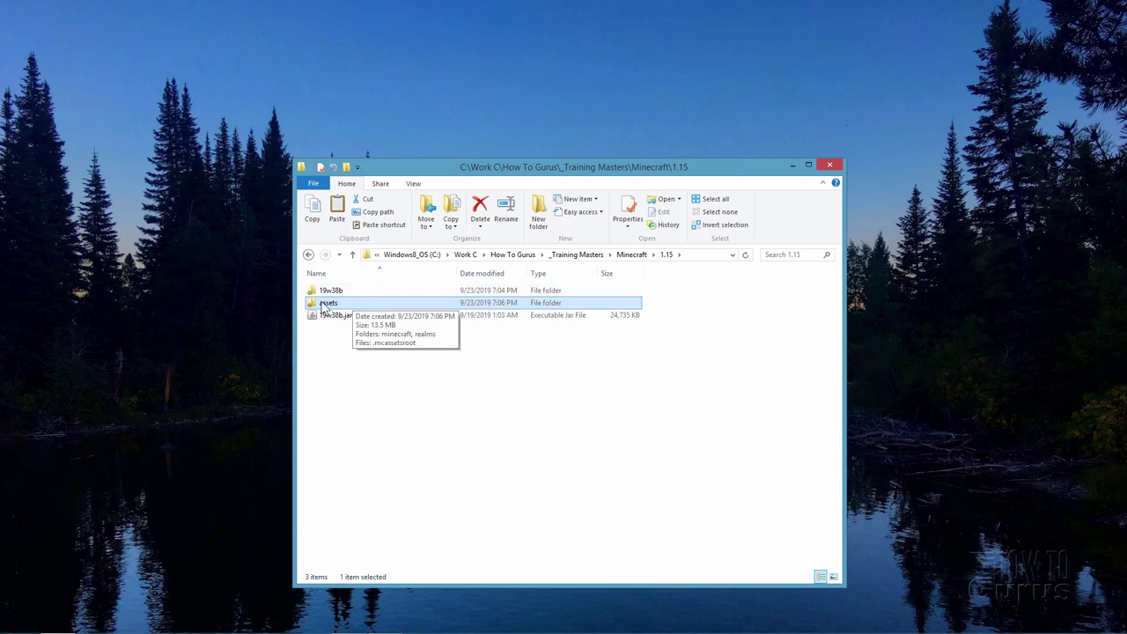
pyautogui.click(340, 368)
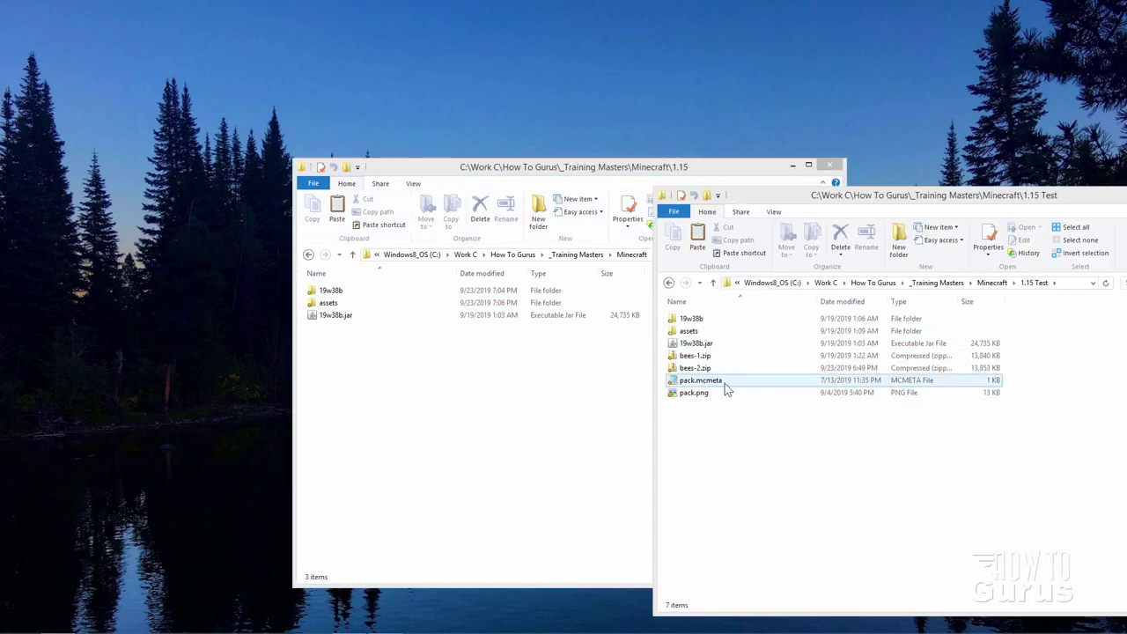
# Step: Copy pack.mcmeta and pack.png from 1.15 Test into the 1.15 folder, then minimize 1.15 Test
pyautogui.click(723, 383)
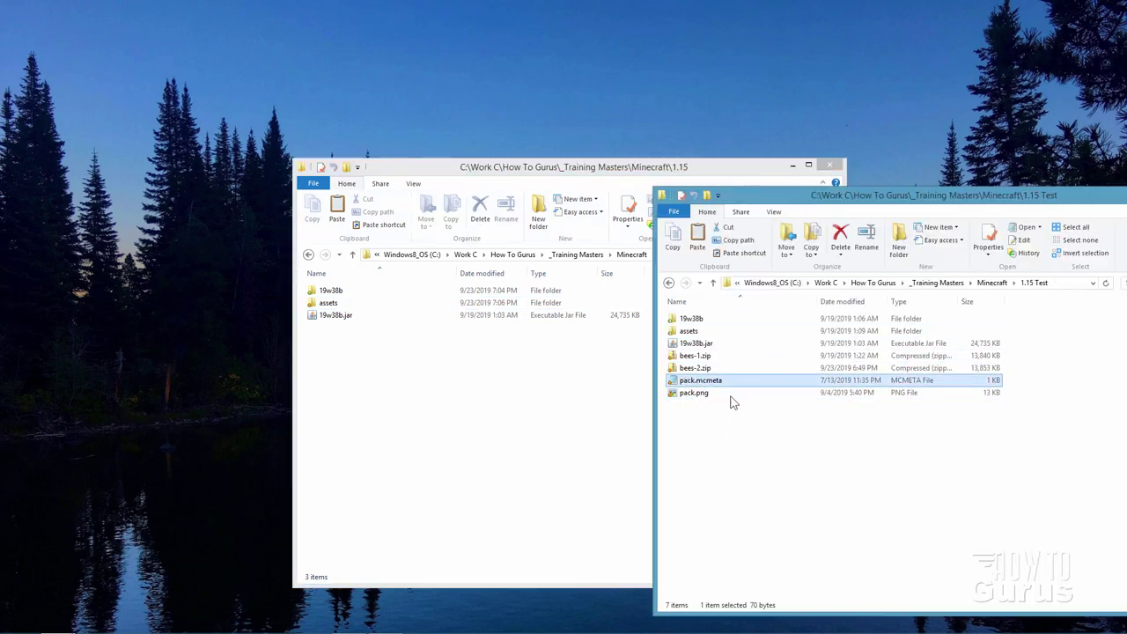
pyautogui.keyDown('ctrl'); pyautogui.click(686, 394); pyautogui.keyUp('ctrl')
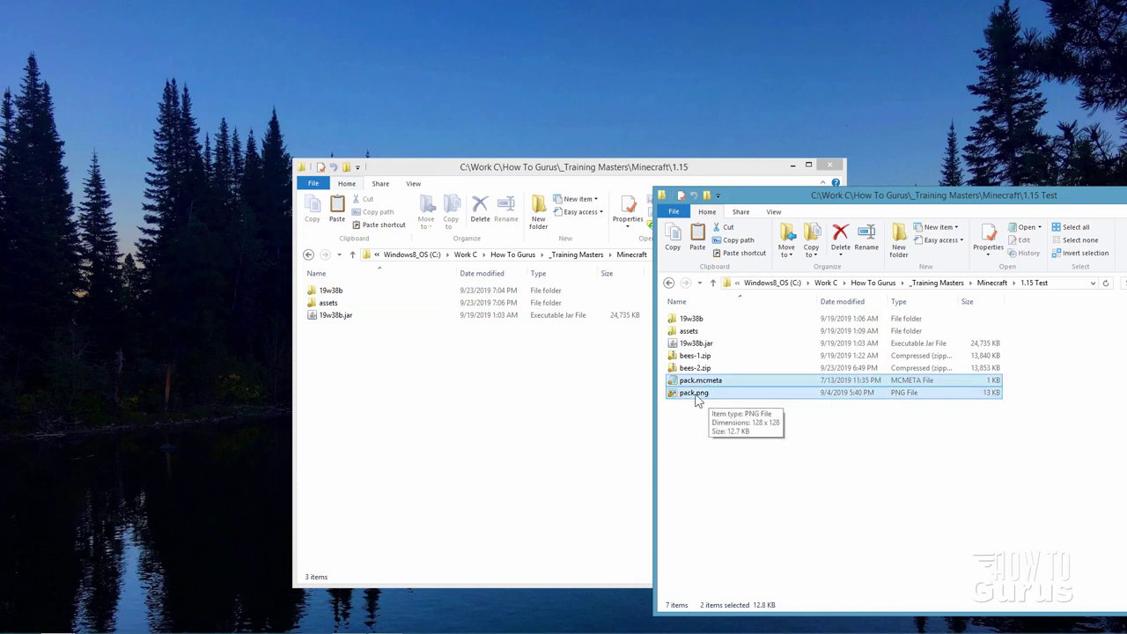
pyautogui.moveTo(691, 394); pyautogui.dragTo(418, 402)
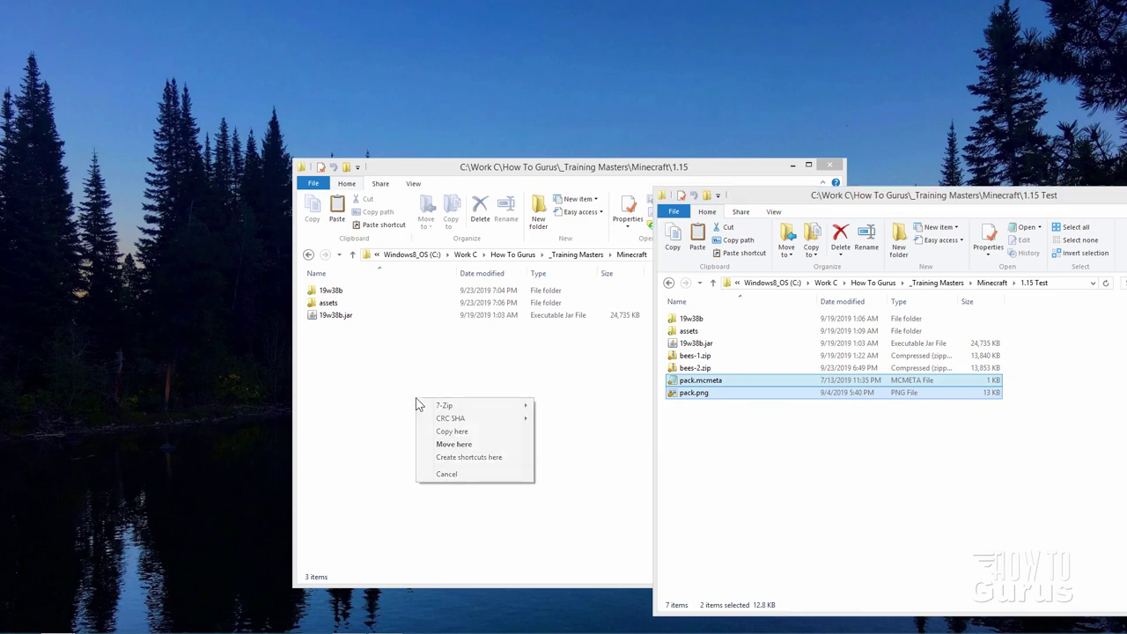
pyautogui.click(452, 431)
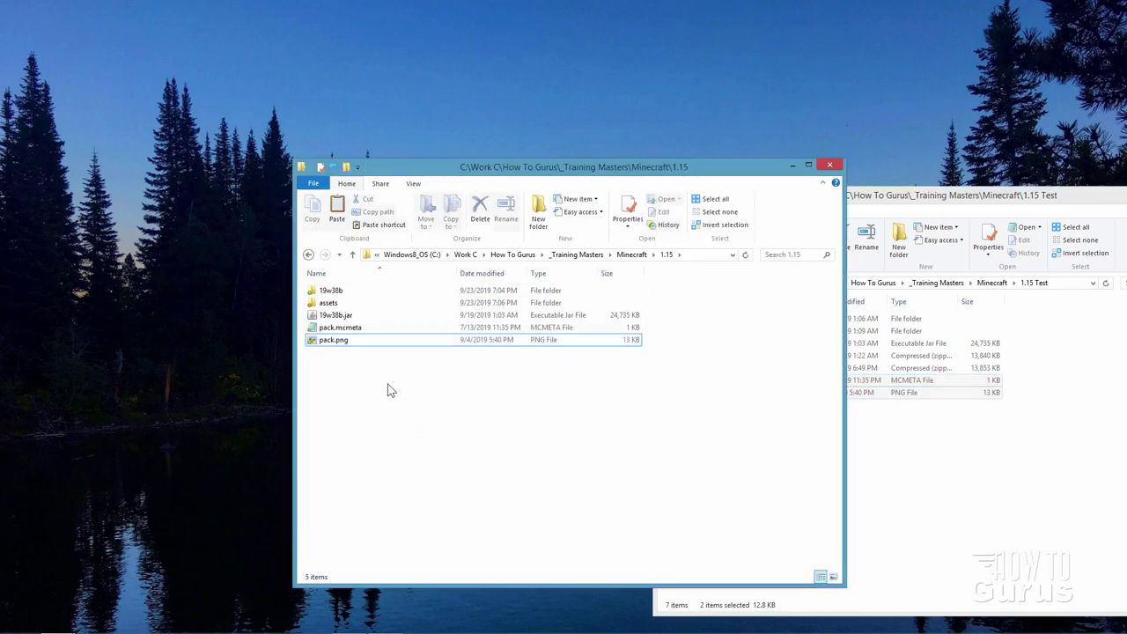
pyautogui.moveTo(949, 204); pyautogui.dragTo(645, 229)
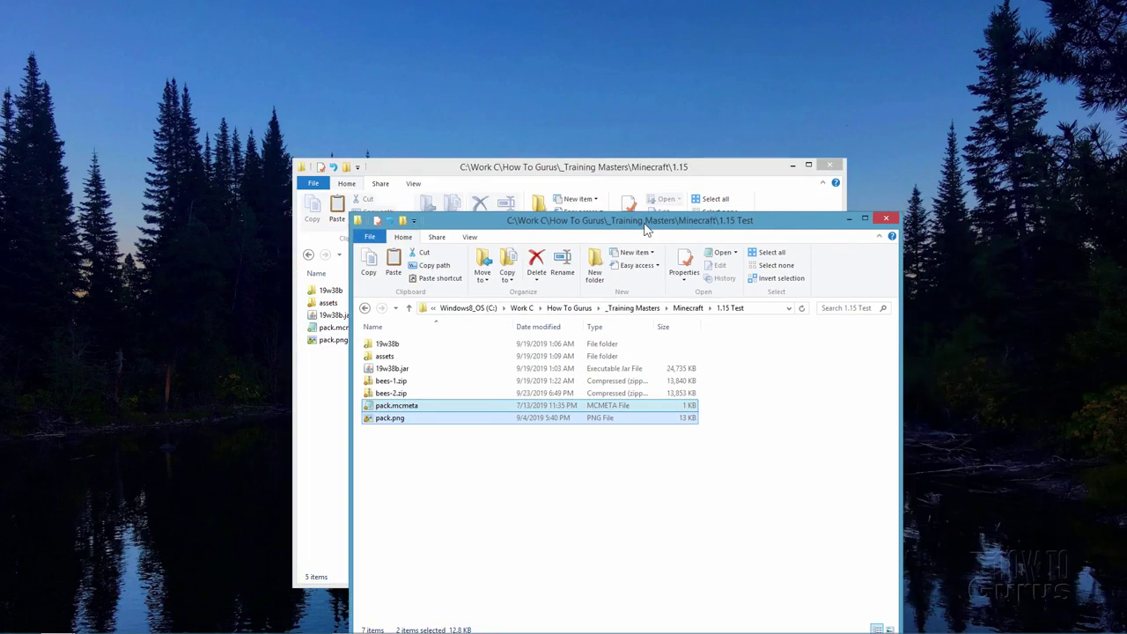
pyautogui.click(851, 222)
pyautogui.click(317, 342)
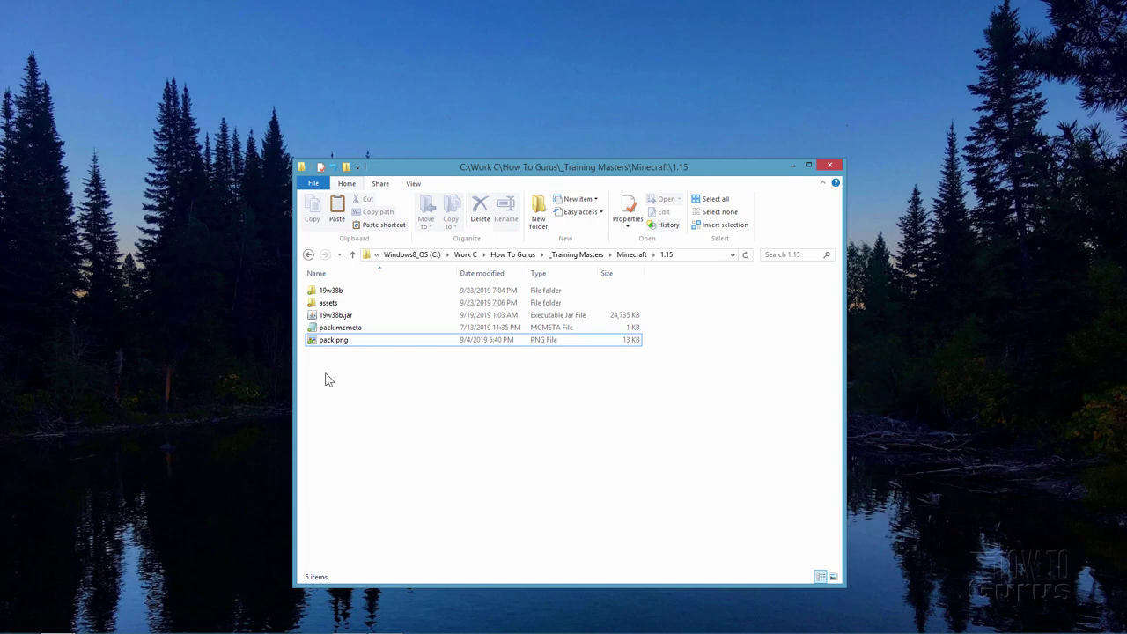
pyautogui.doubleClick(314, 343)
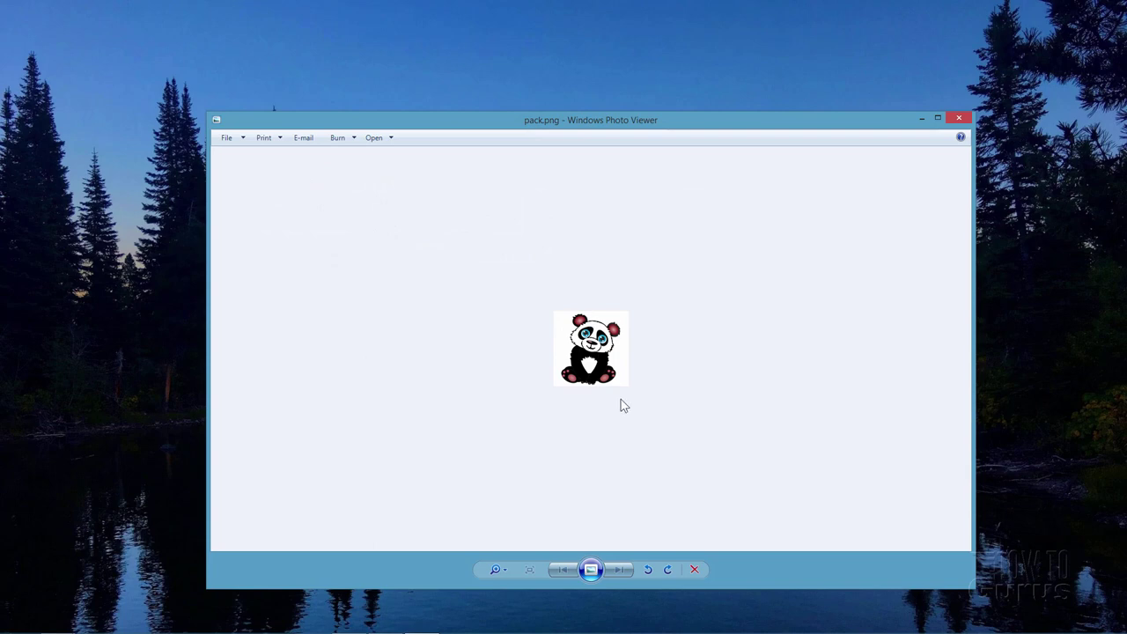
pyautogui.click(958, 117)
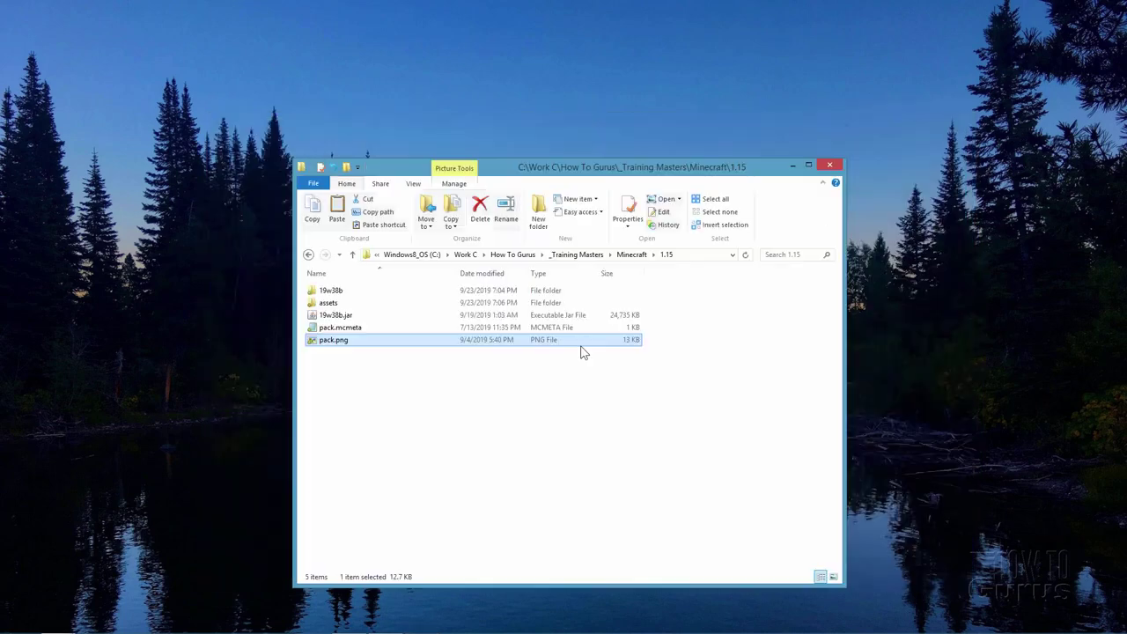
pyautogui.click(347, 329)
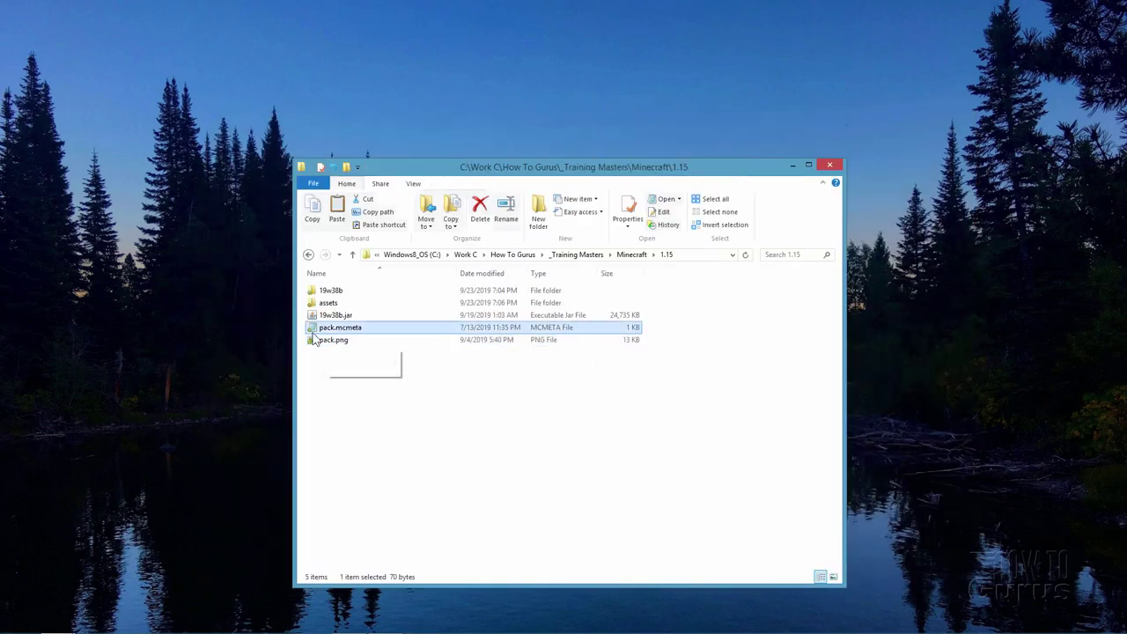
# Step: Change pack.mcmeta's description from 'My Resource Pack' to 'Green Bees' in Notepad and save
pyautogui.doubleClick(324, 328)
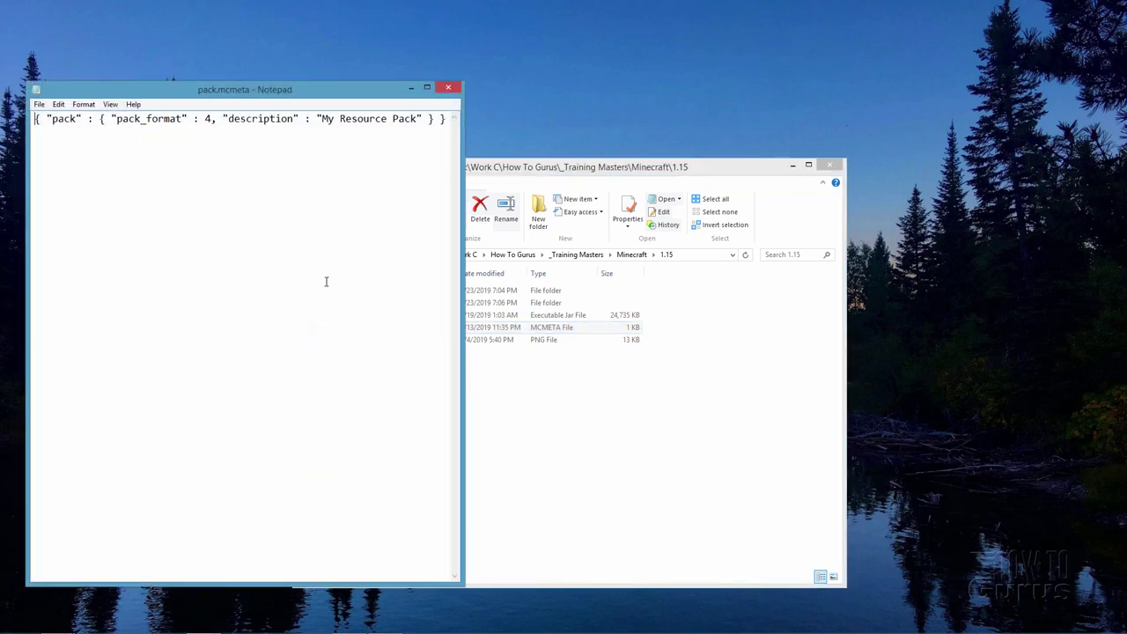
pyautogui.moveTo(307, 91); pyautogui.dragTo(524, 128)
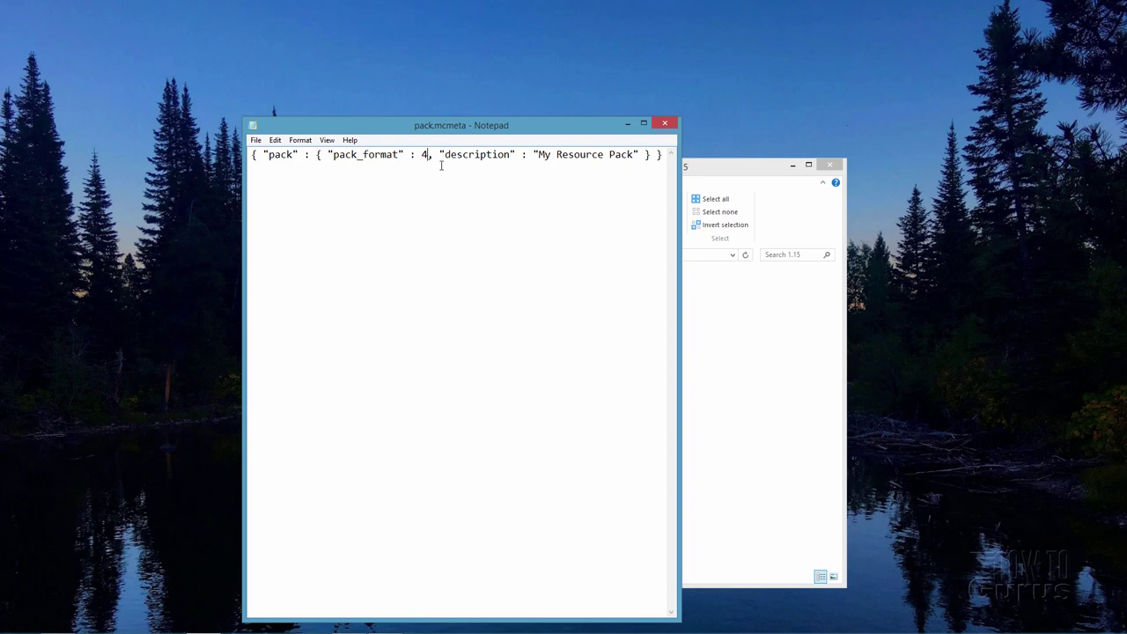
pyautogui.click(430, 185)
pyautogui.moveTo(635, 154); pyautogui.dragTo(539, 155)
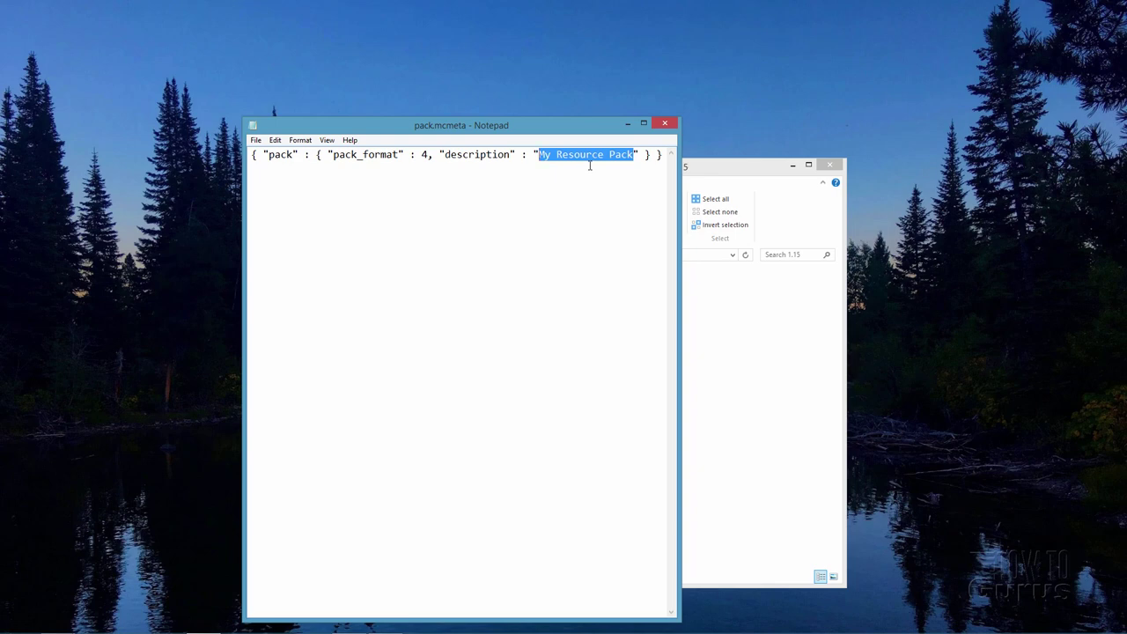
pyautogui.write('Green Be')
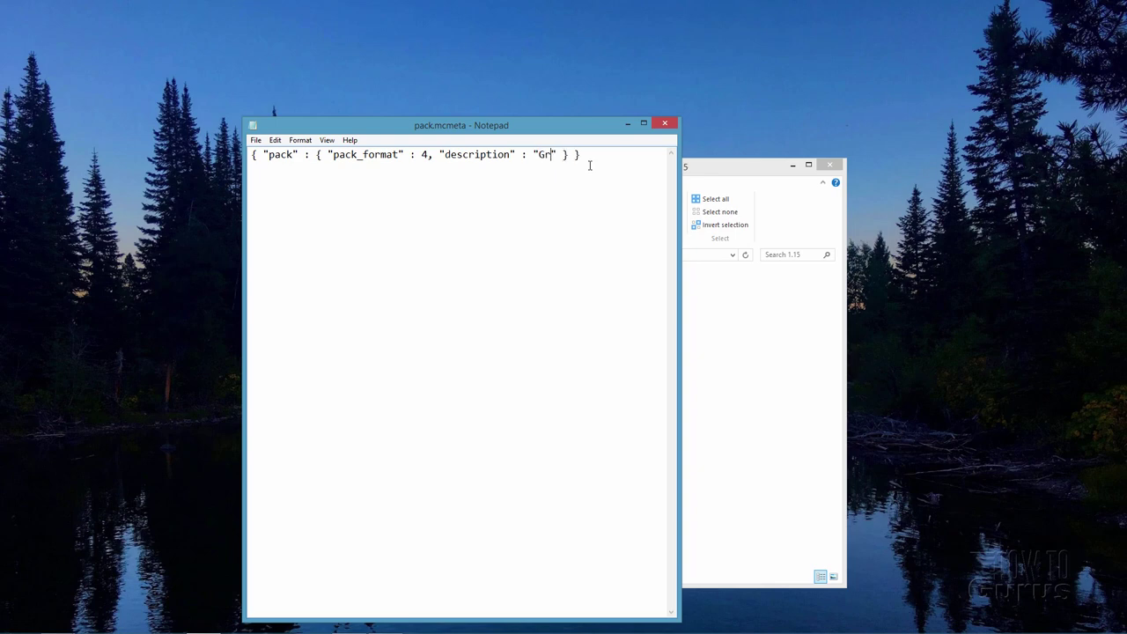
pyautogui.write('es')
pyautogui.click(255, 140)
pyautogui.click(266, 179)
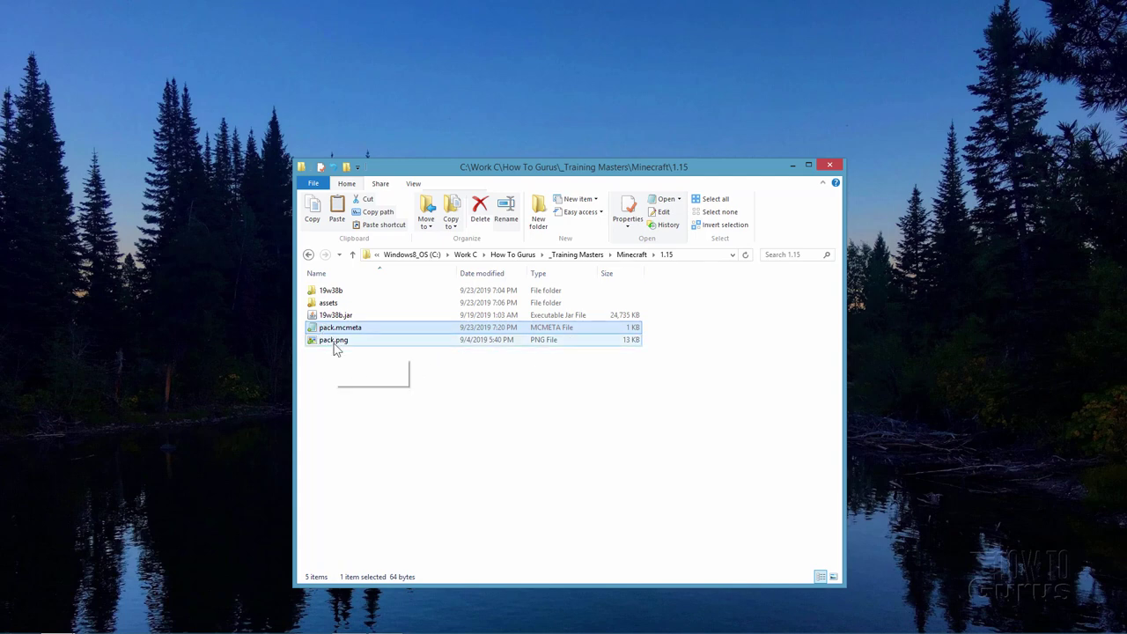
# Step: Select assets, pack.mcmeta and pack.png and choose 7-Zip > Add to archive from the context menu
pyautogui.click(346, 374)
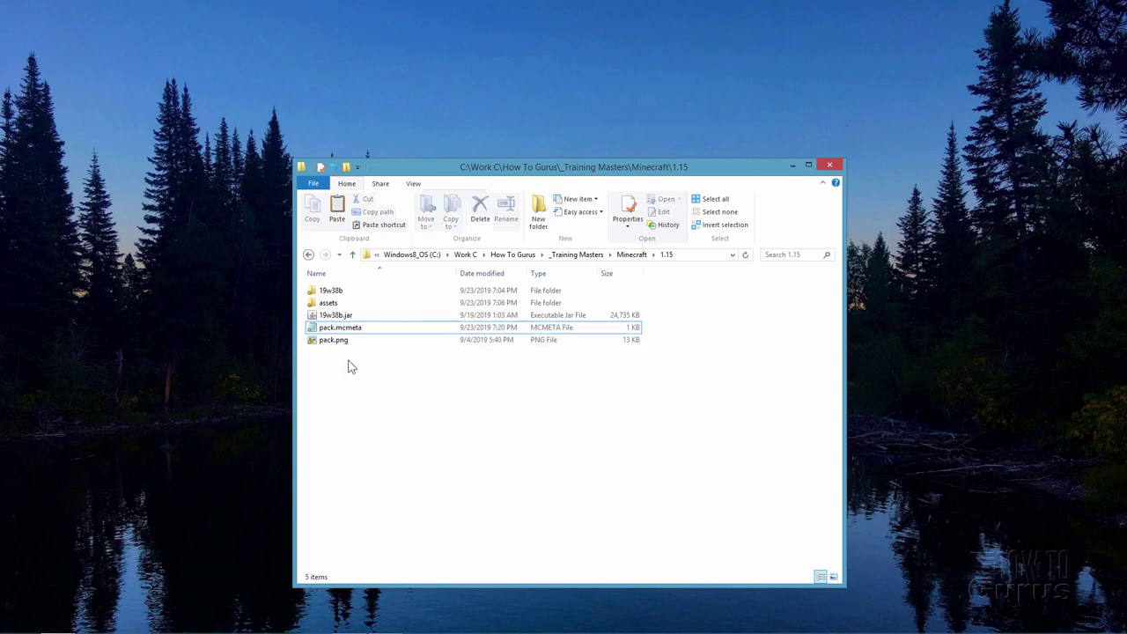
pyautogui.click(333, 305)
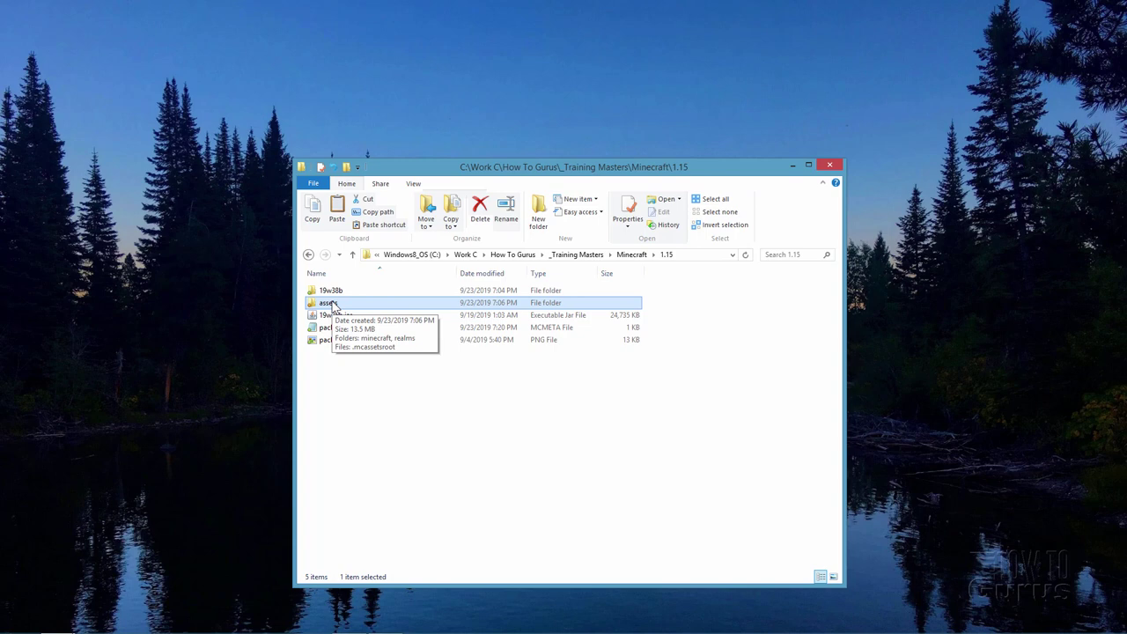
pyautogui.keyDown('ctrl'); pyautogui.click(339, 328); pyautogui.keyUp('ctrl')
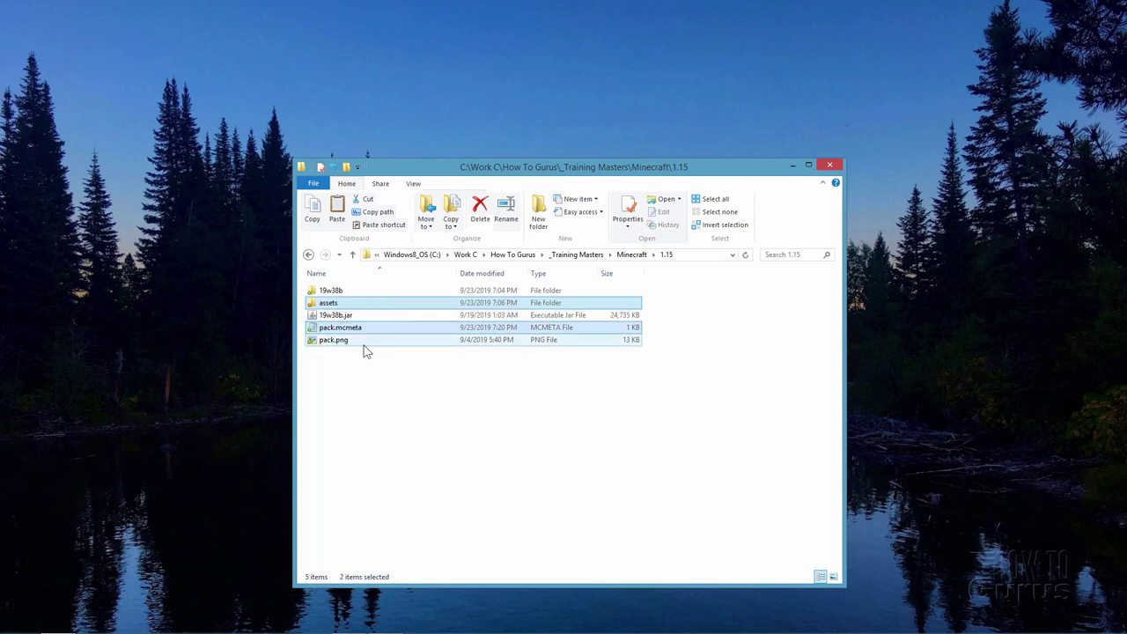
pyautogui.keyDown('ctrl'); pyautogui.click(309, 343); pyautogui.keyUp('ctrl')
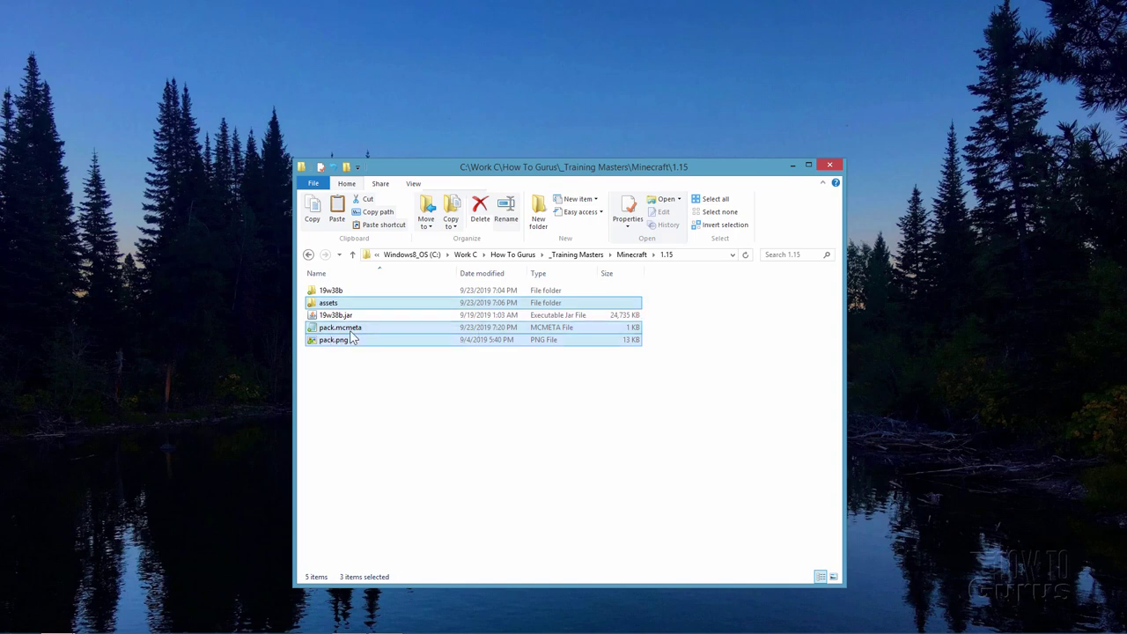
pyautogui.rightClick(352, 336)
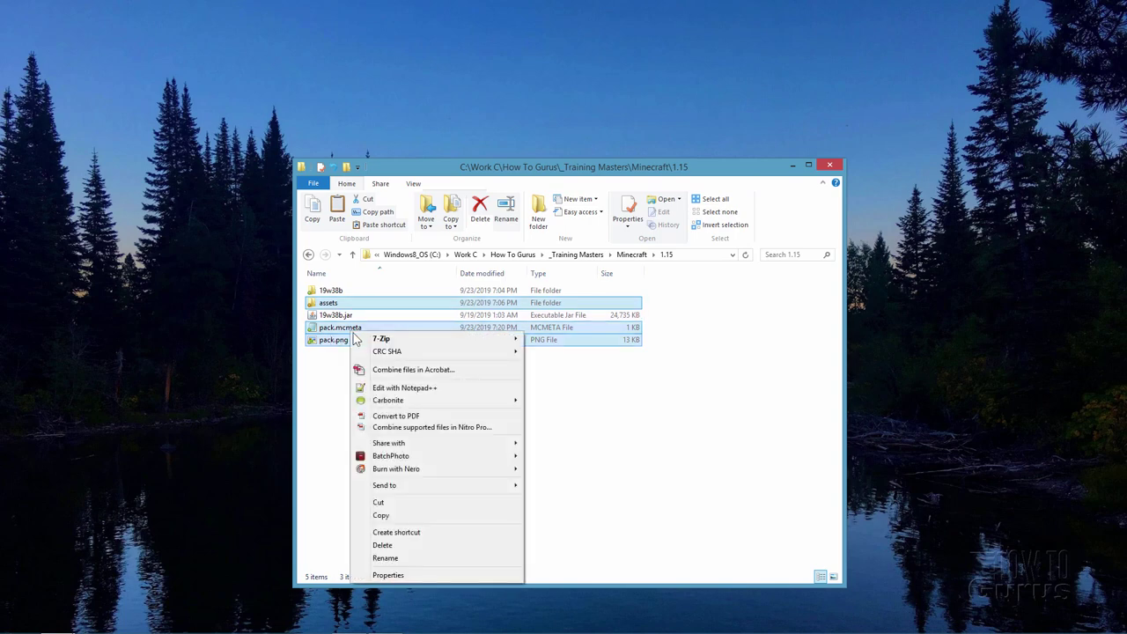
pyautogui.rightClick(407, 339)
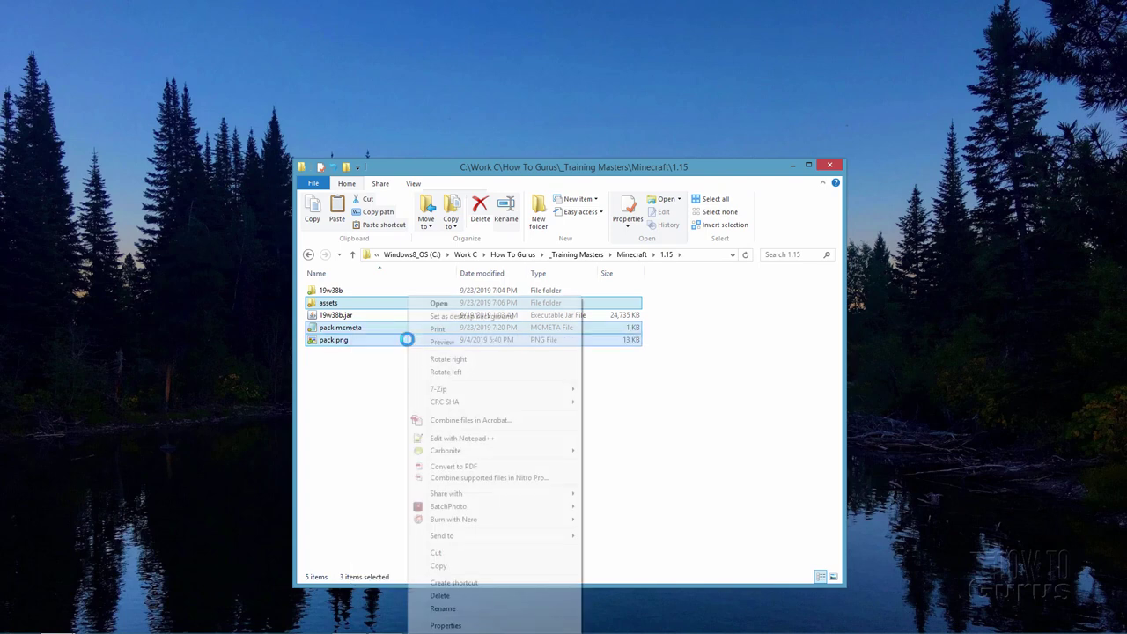
pyautogui.moveTo(476, 392)
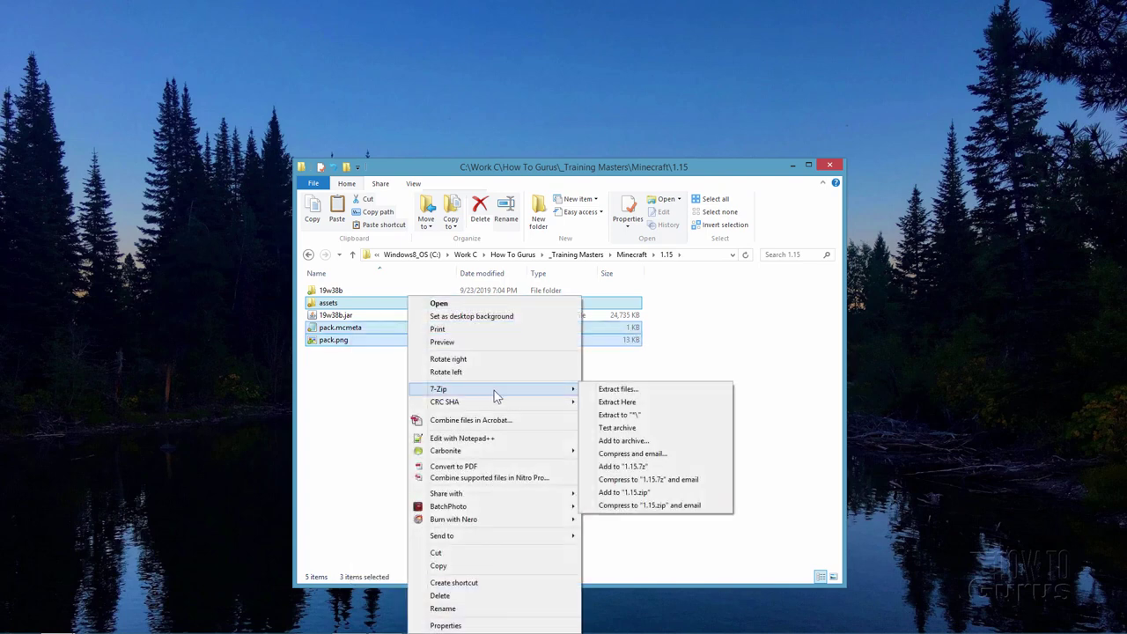
# Step: Compress the selected items into Bees-3.zip using zip format
pyautogui.click(659, 441)
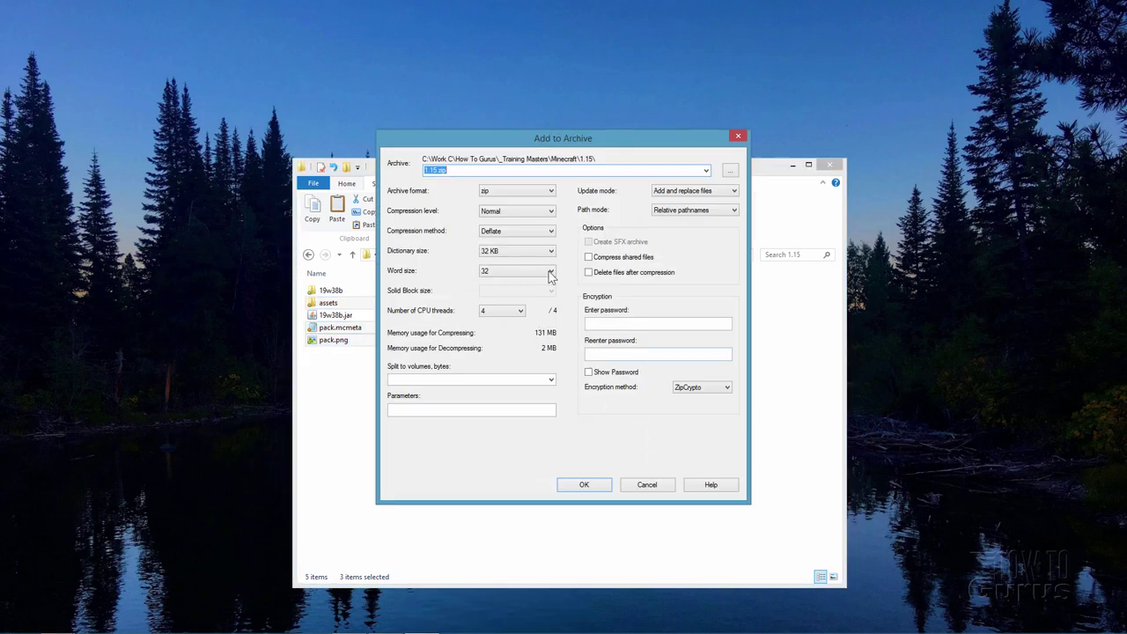
pyautogui.moveTo(501, 145); pyautogui.dragTo(509, 149)
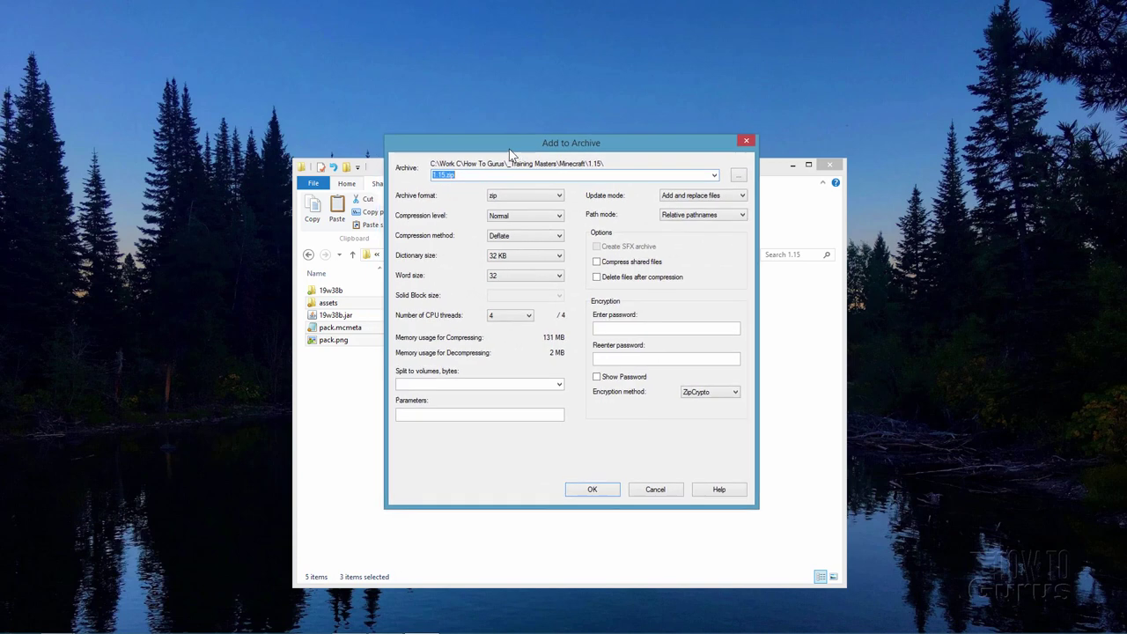
pyautogui.click(444, 176)
pyautogui.click(516, 199)
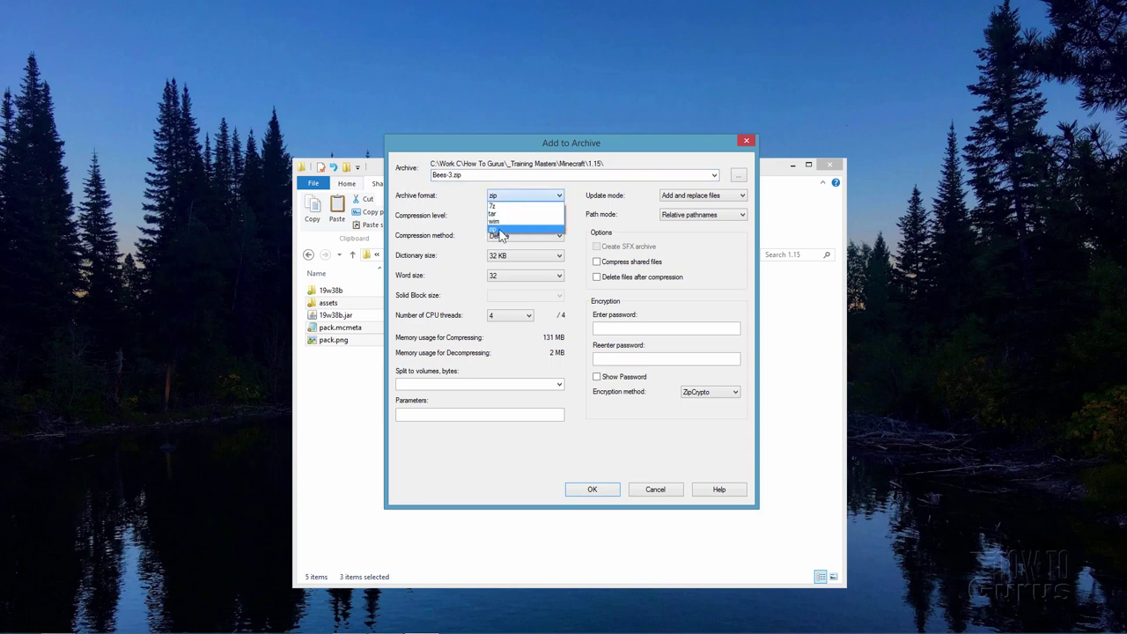
pyautogui.click(500, 230)
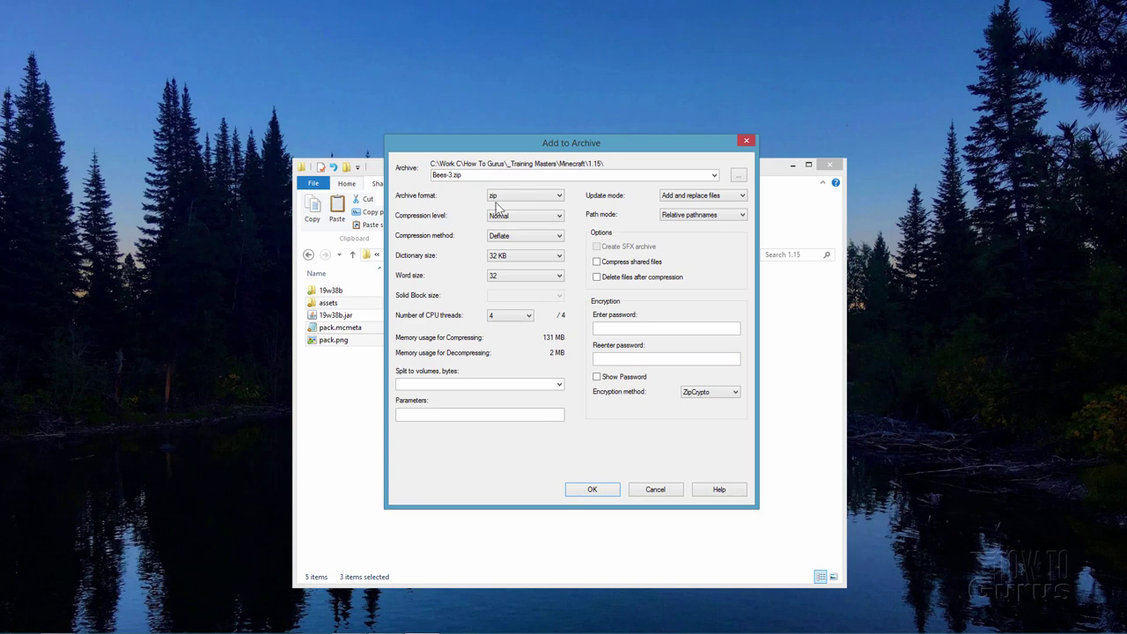
pyautogui.click(592, 489)
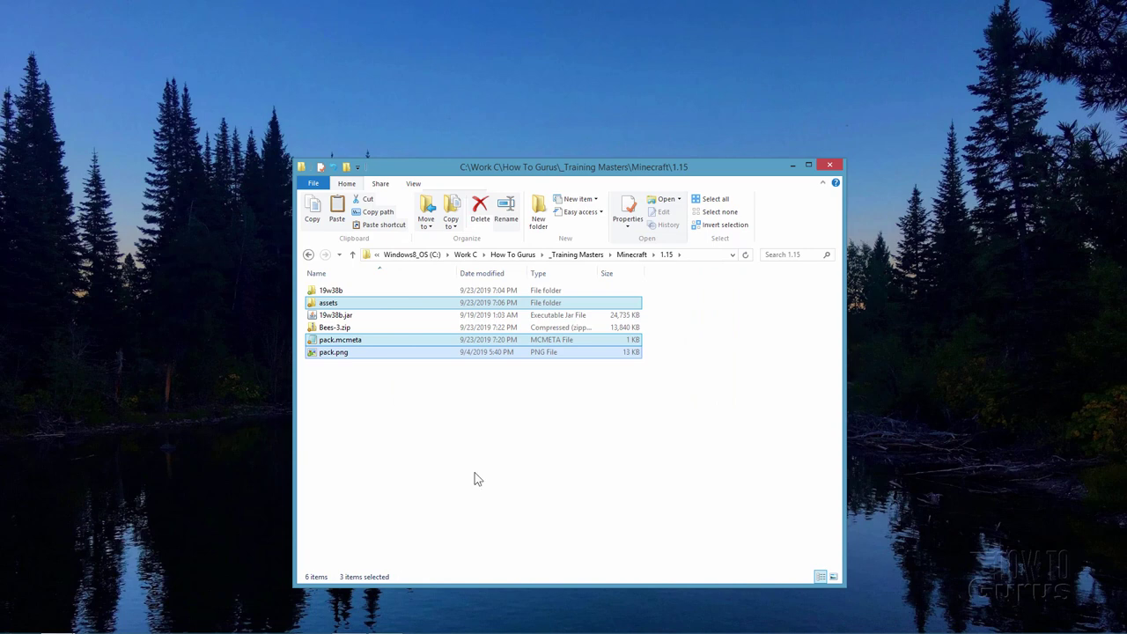
pyautogui.click(384, 393)
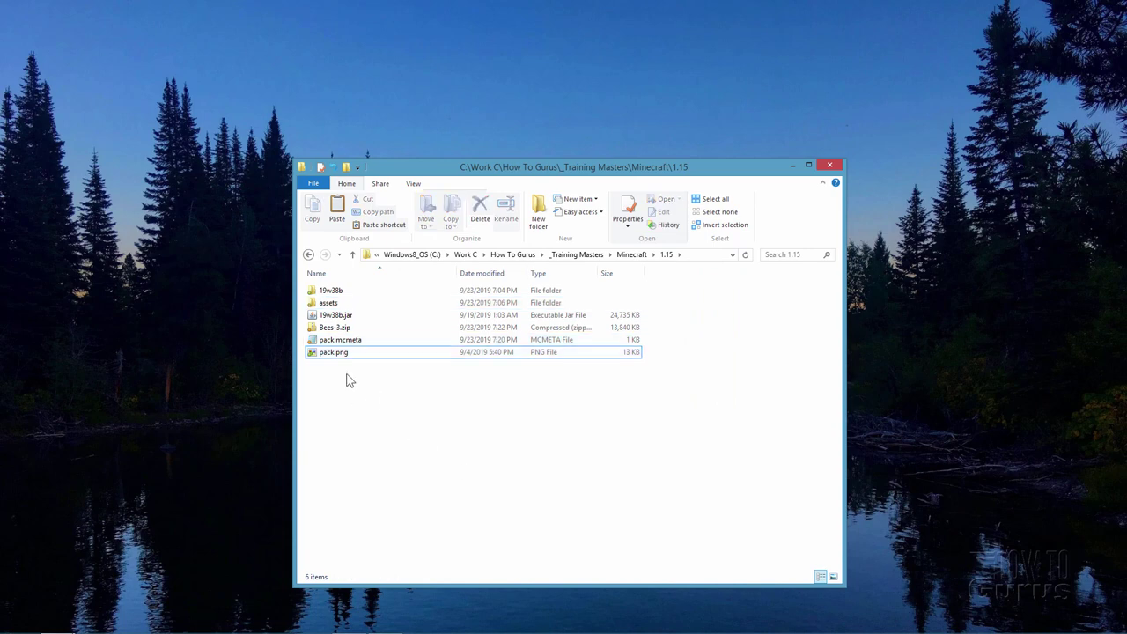
# Step: Launch the Latest snapshot from Minecraft Launcher
pyautogui.click(346, 329)
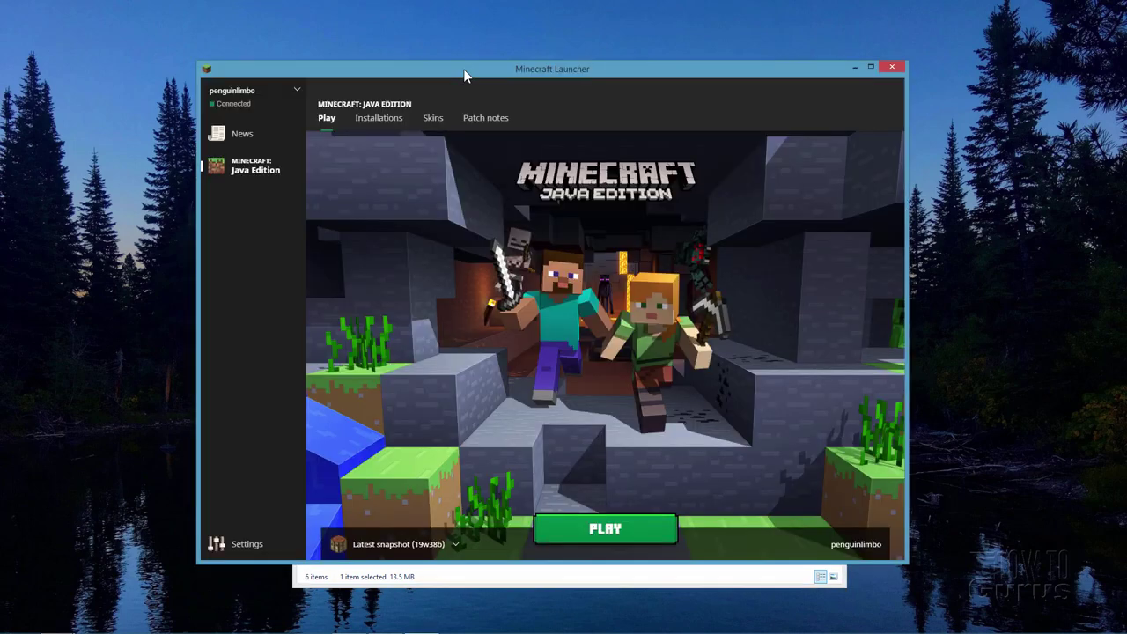
pyautogui.moveTo(464, 70); pyautogui.dragTo(437, 88)
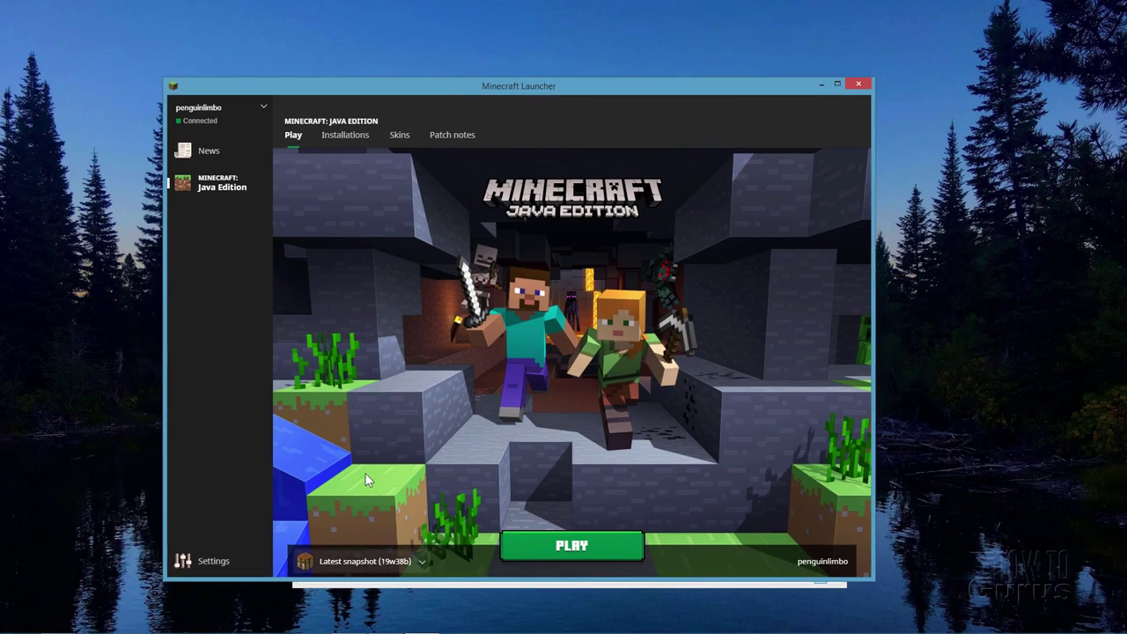
pyautogui.click(593, 547)
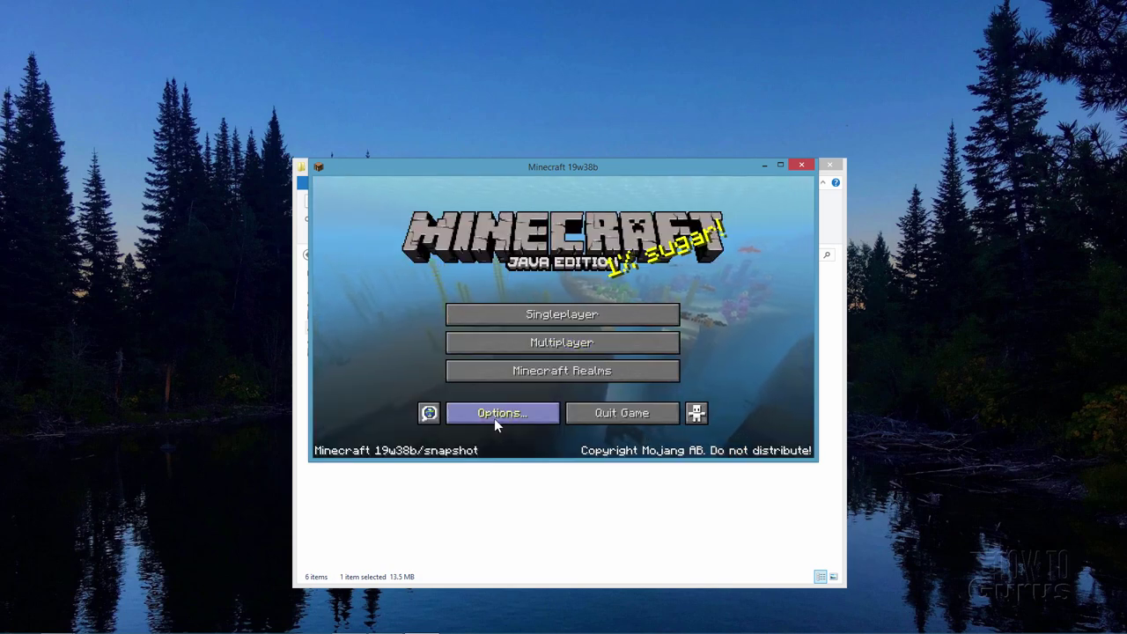
# Step: Open the resourcepacks folder via Options > Resource Packs in game
pyautogui.click(494, 418)
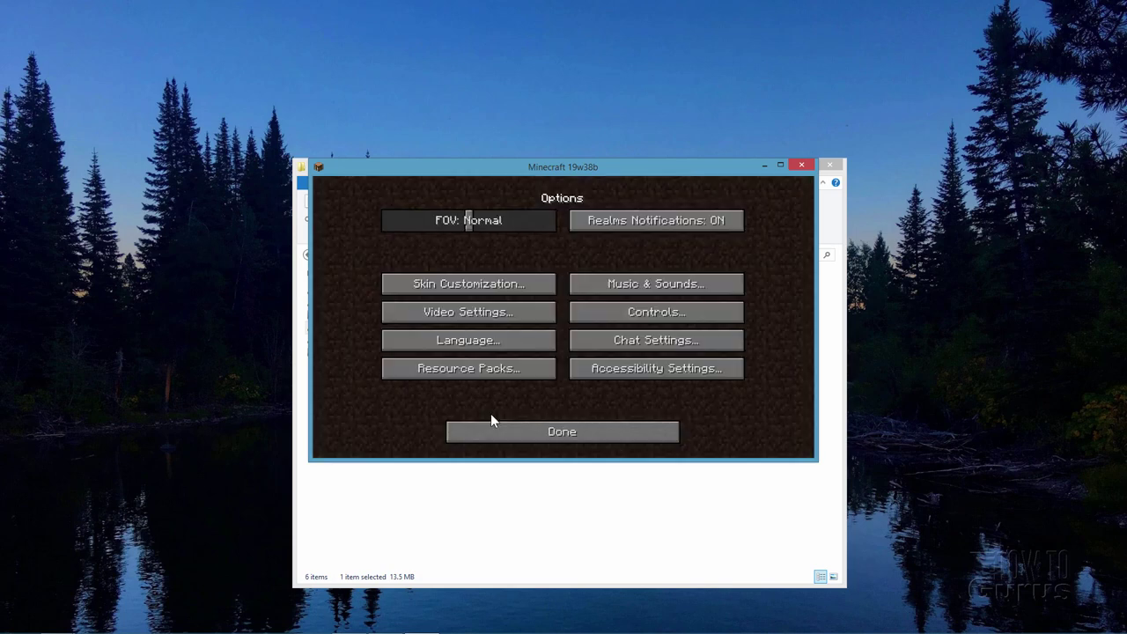
pyautogui.click(466, 370)
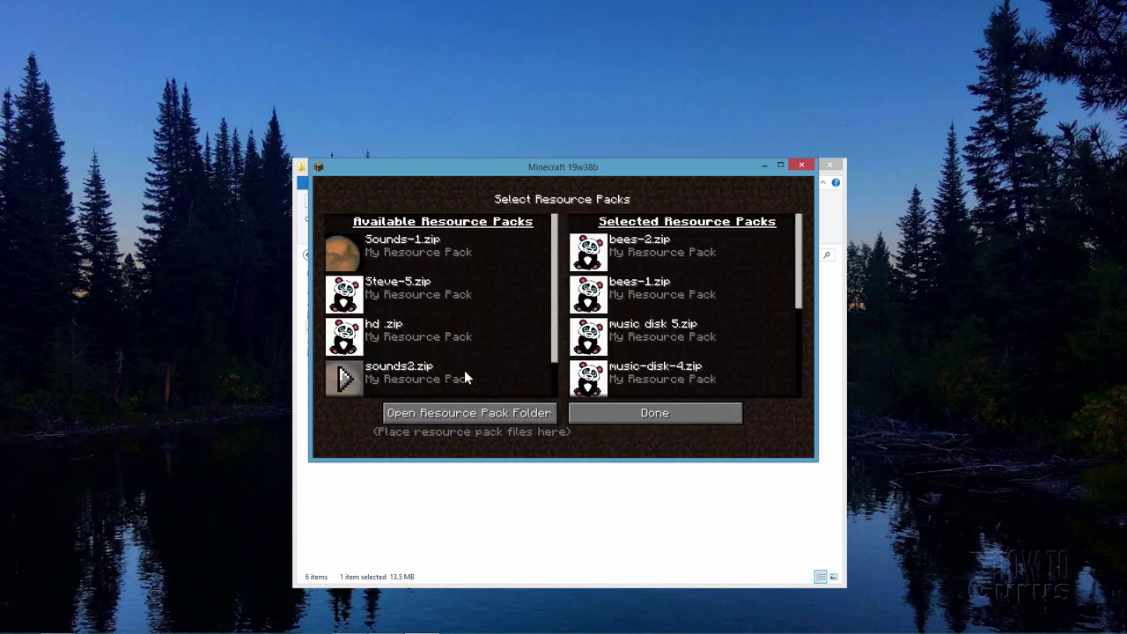
pyautogui.click(491, 410)
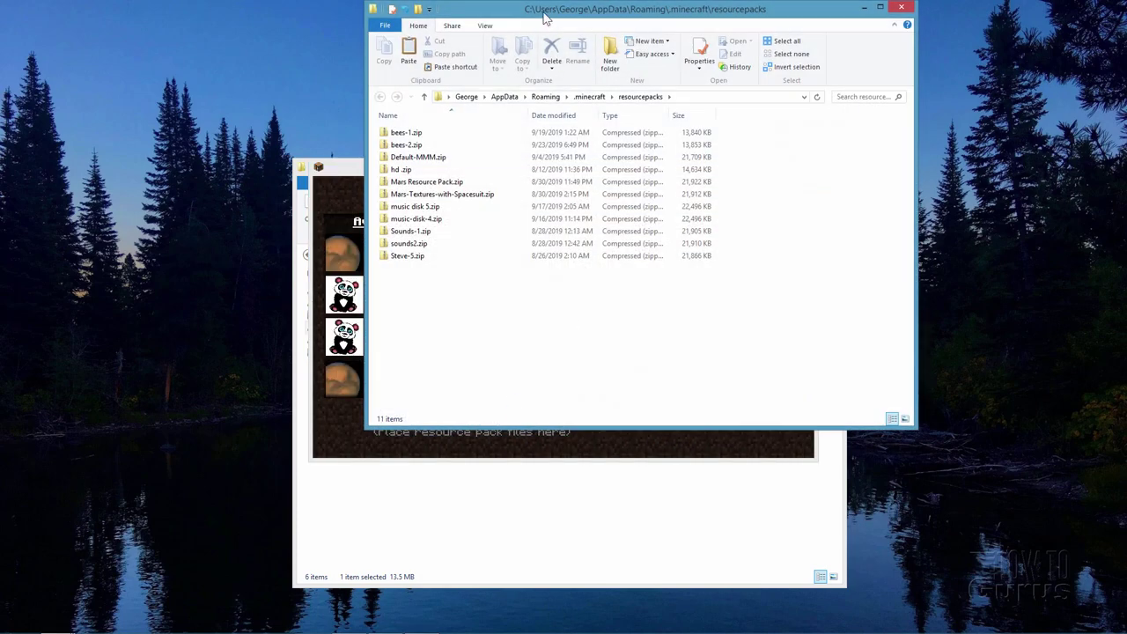
# Step: Copy Bees-3.zip into the resourcepacks folder and minimize both Explorer windows
pyautogui.moveTo(544, 17); pyautogui.dragTo(313, 100)
pyautogui.click(714, 503)
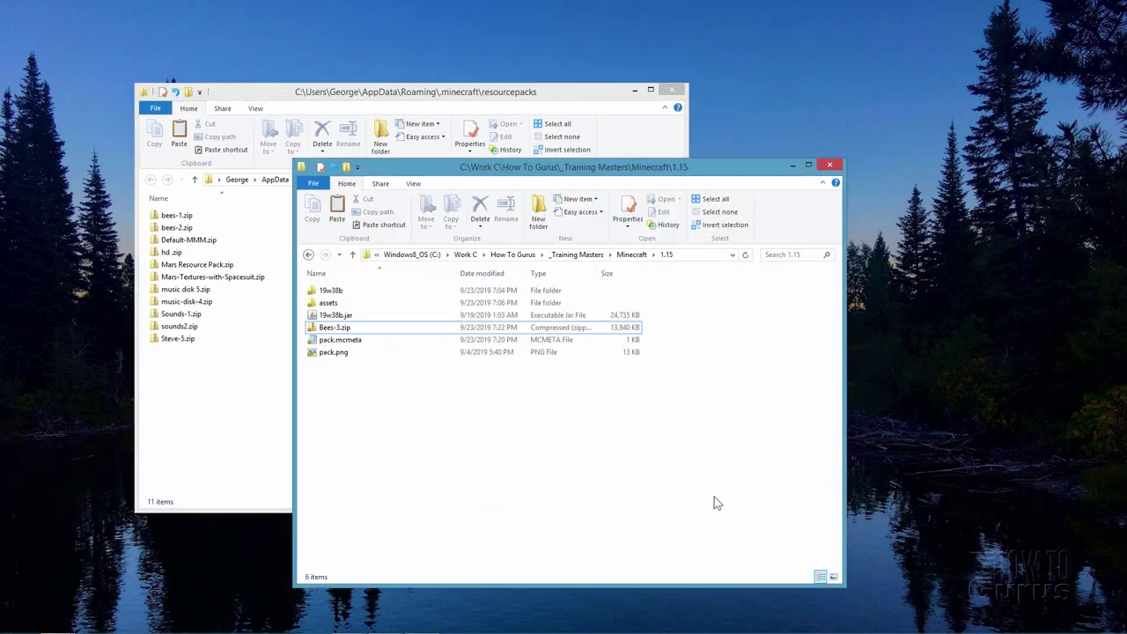
pyautogui.click(337, 328)
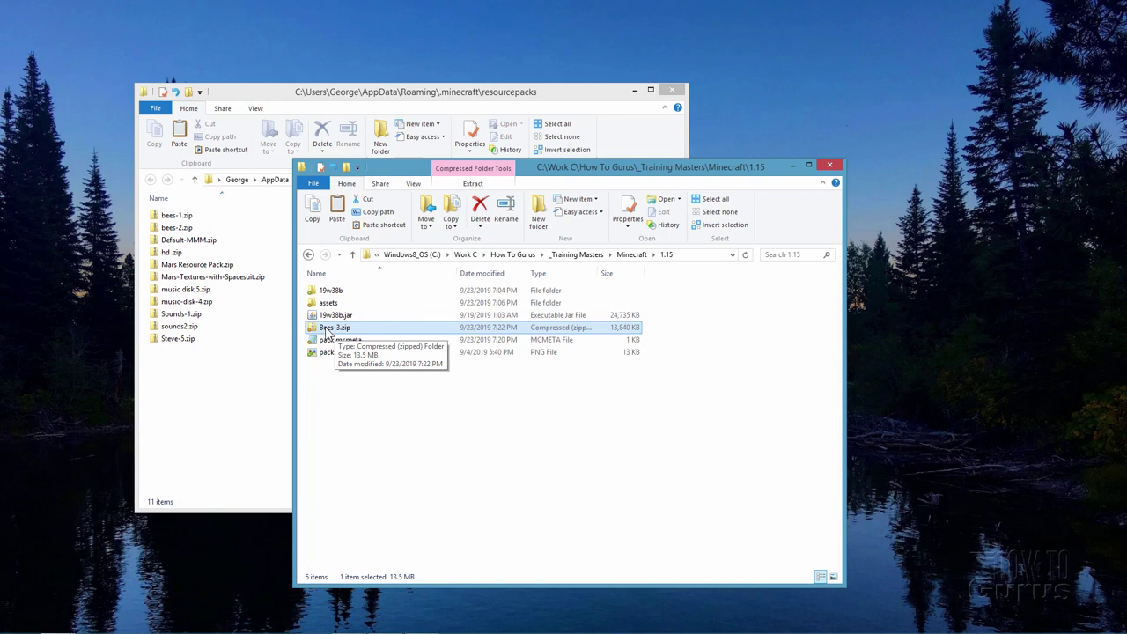
pyautogui.moveTo(327, 330); pyautogui.dragTo(212, 396)
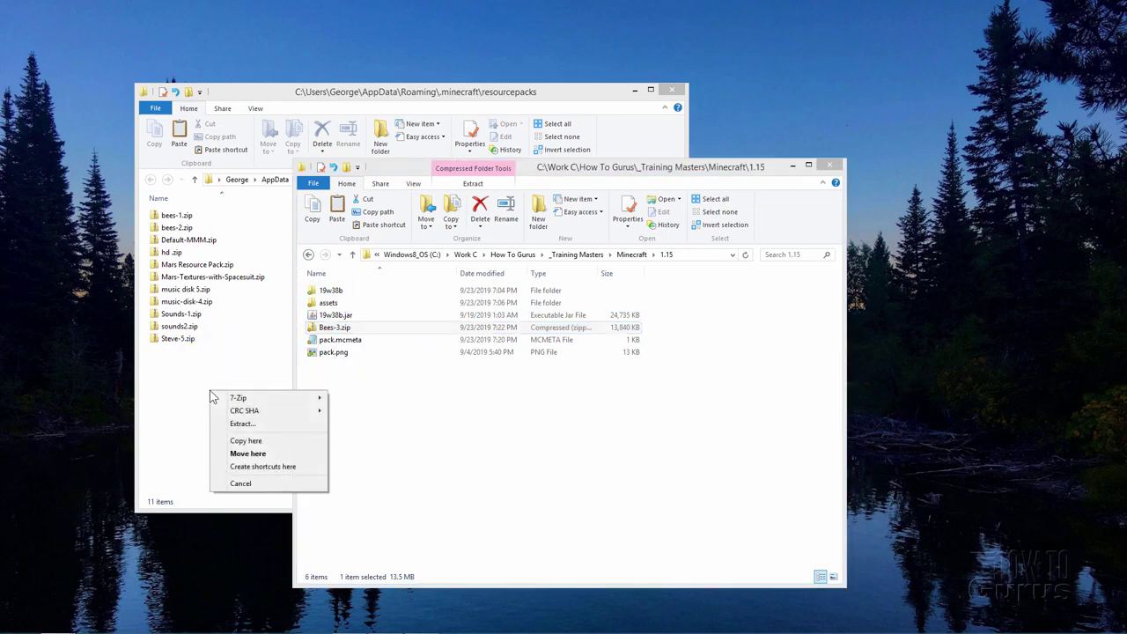
pyautogui.click(249, 440)
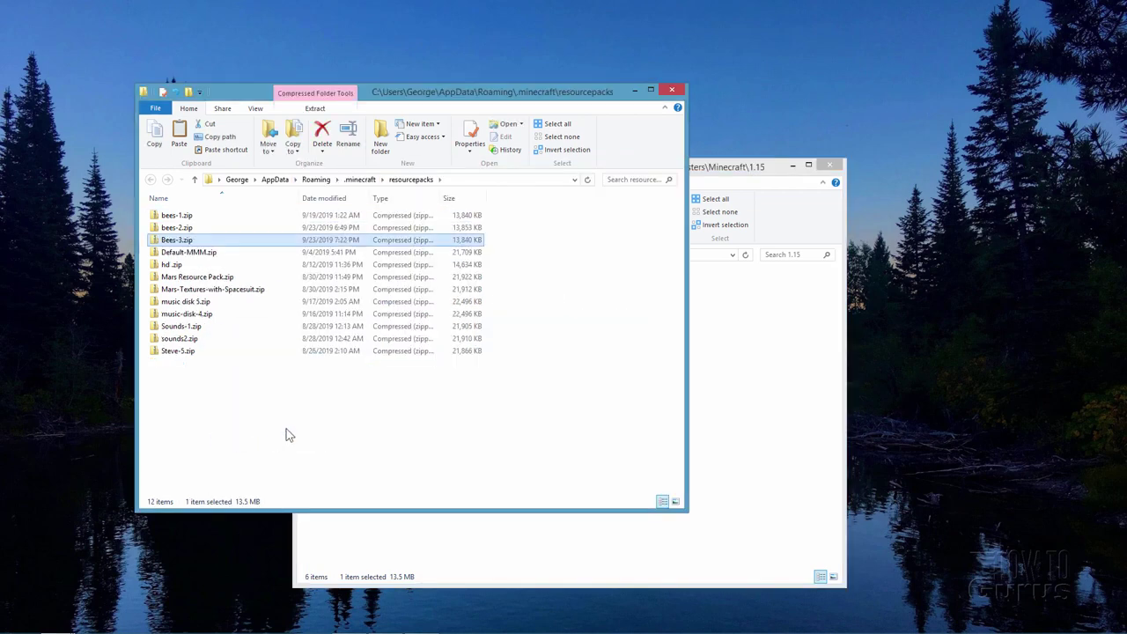
pyautogui.click(762, 379)
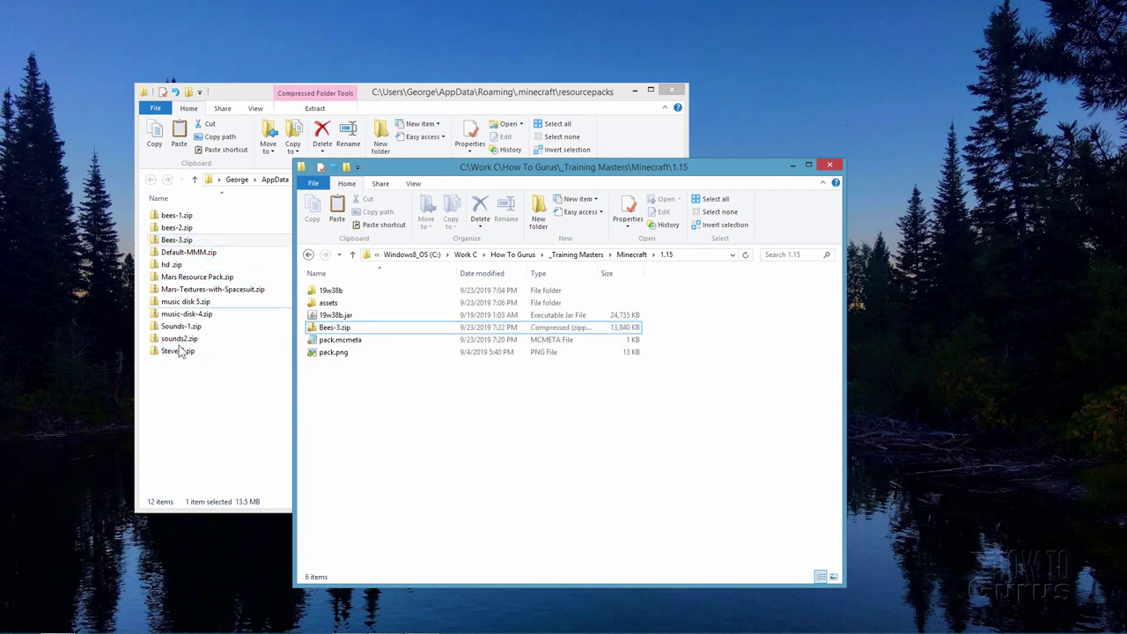
pyautogui.click(791, 173)
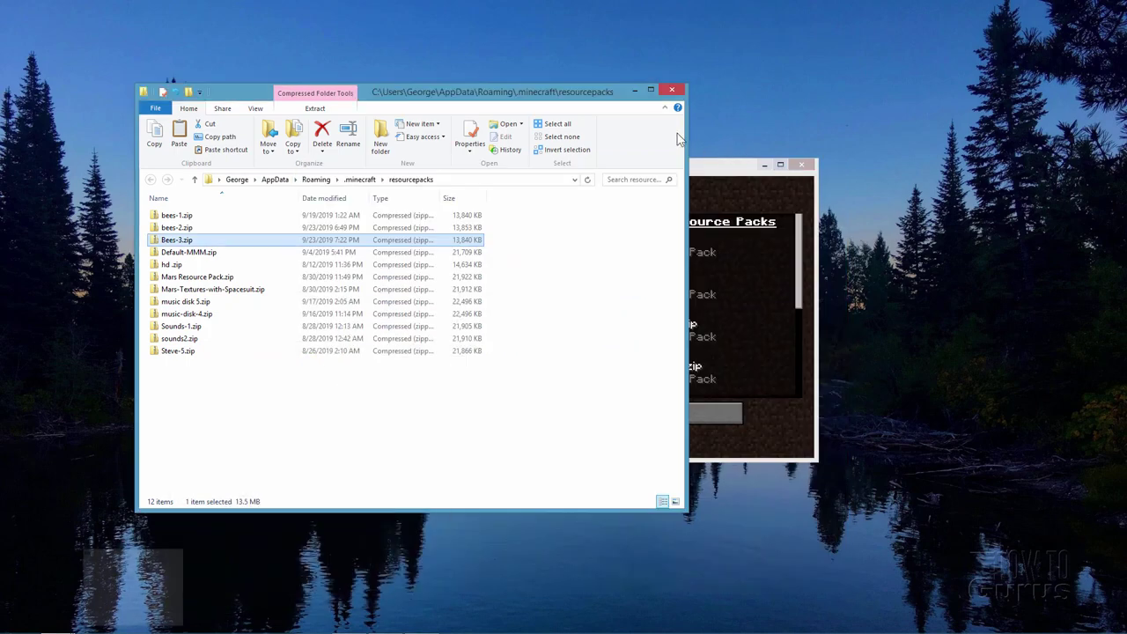
pyautogui.click(635, 91)
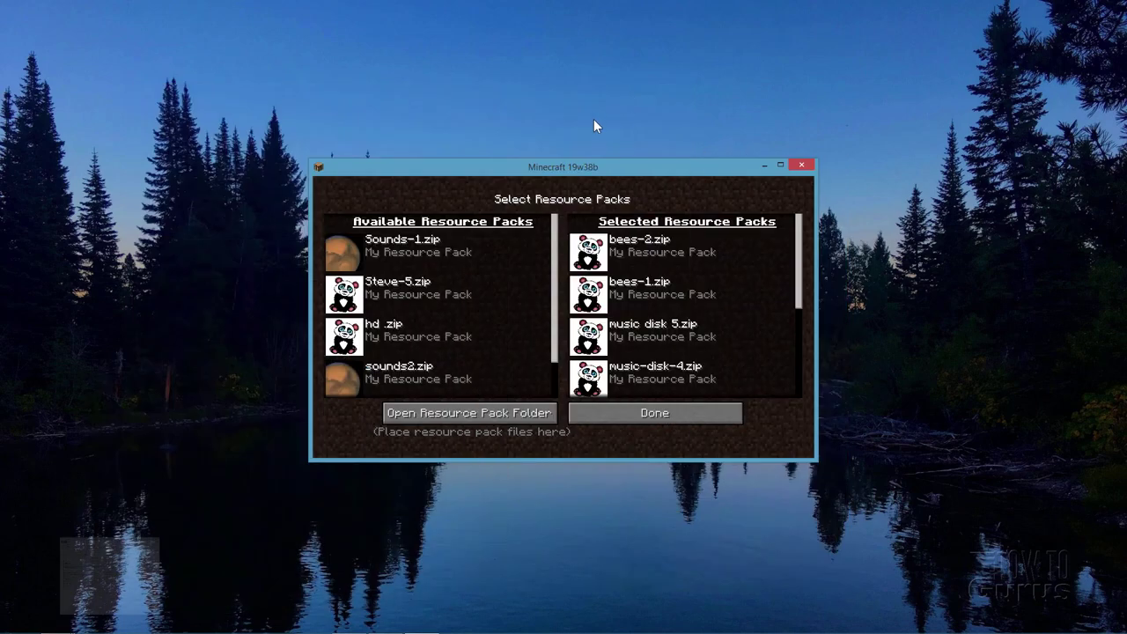
# Step: Reopen the Resource Packs list, select Bees-3.zip (Green Bees), and apply it back to the title screen
pyautogui.click(644, 413)
pyautogui.click(570, 430)
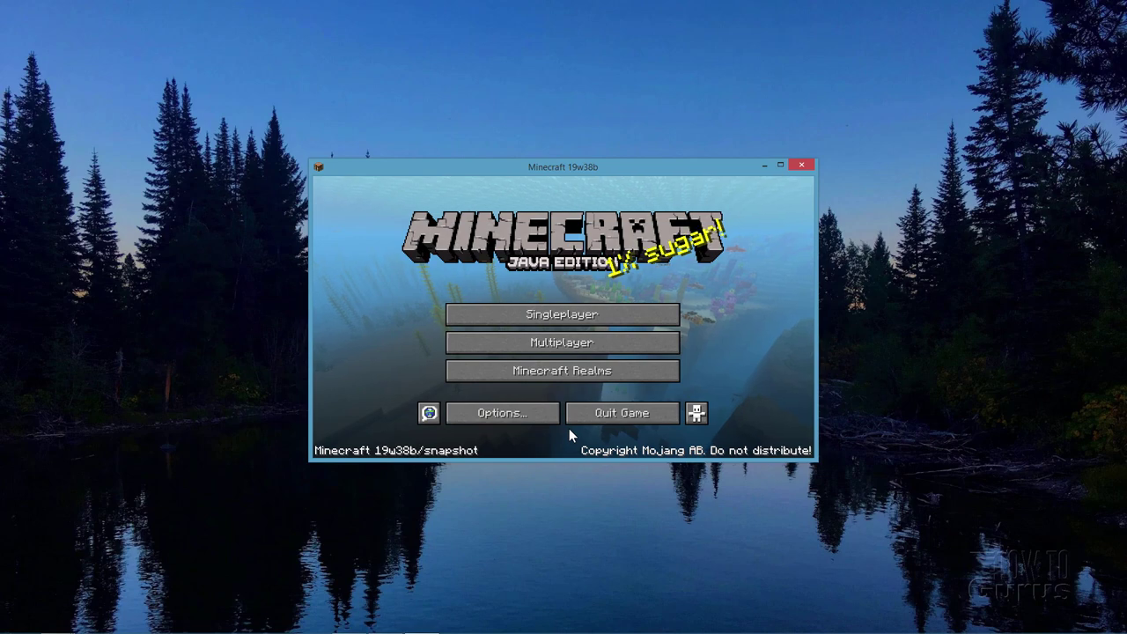
pyautogui.click(502, 413)
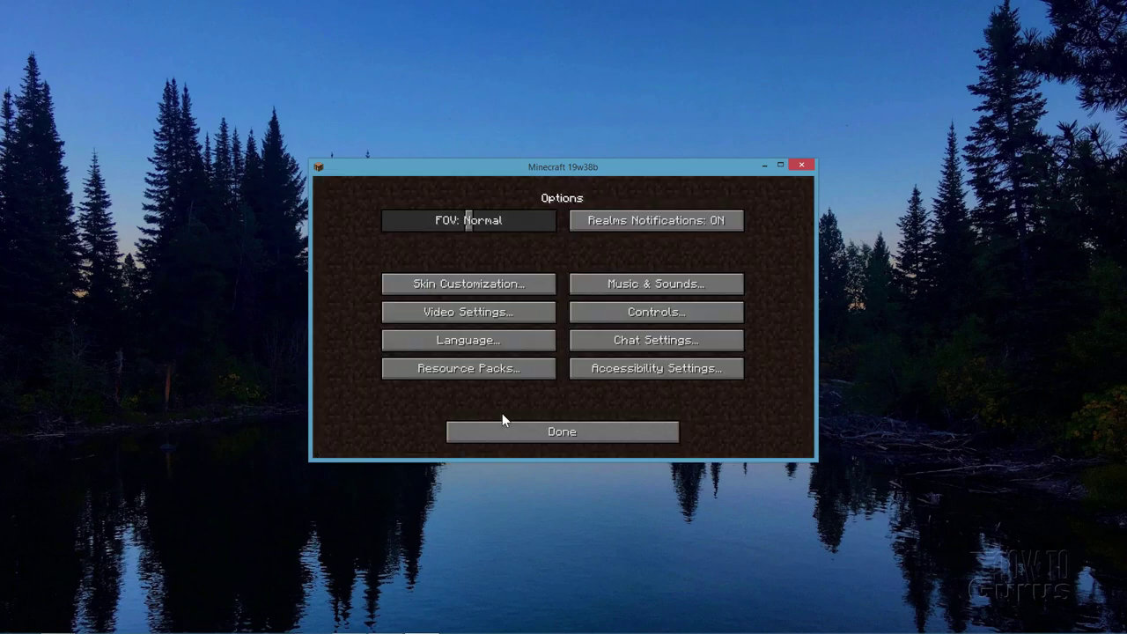
pyautogui.click(476, 366)
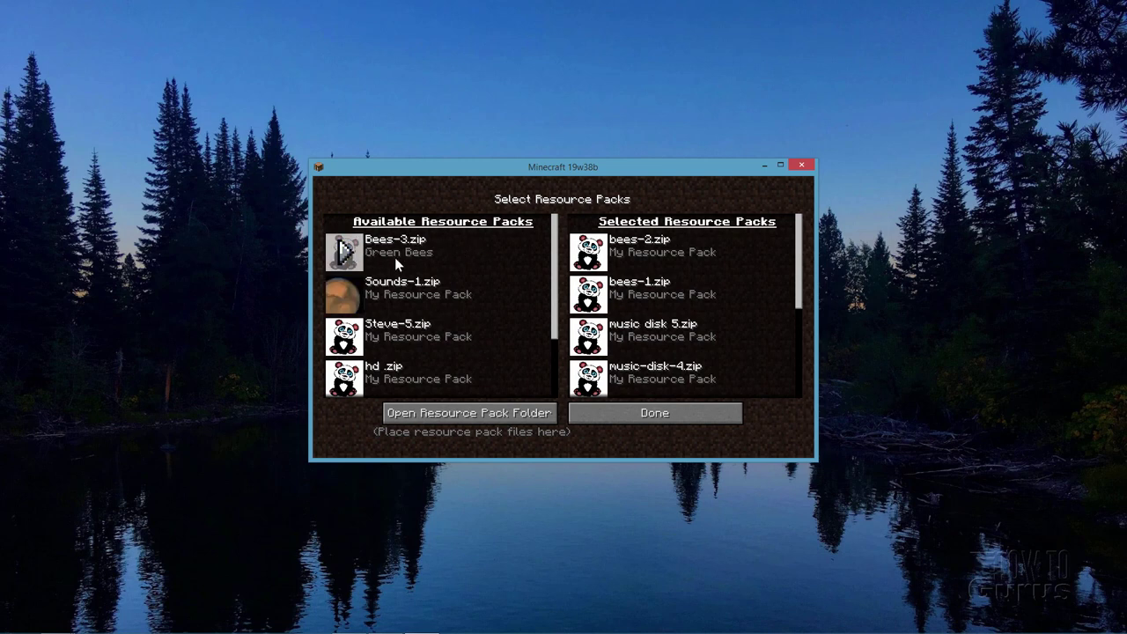
pyautogui.click(349, 253)
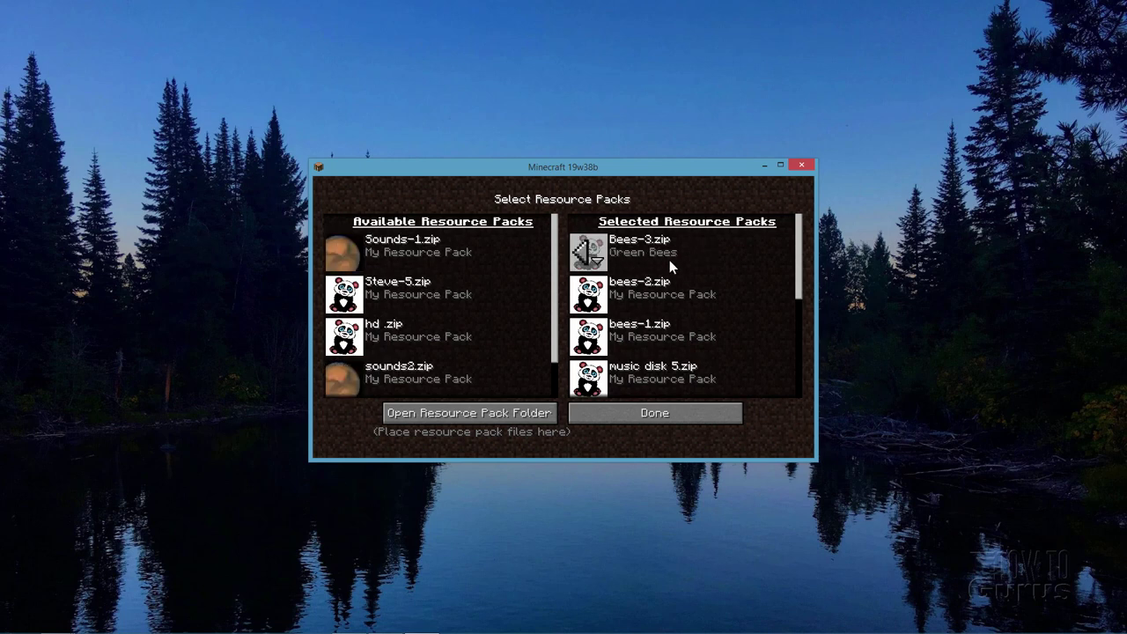
pyautogui.click(655, 412)
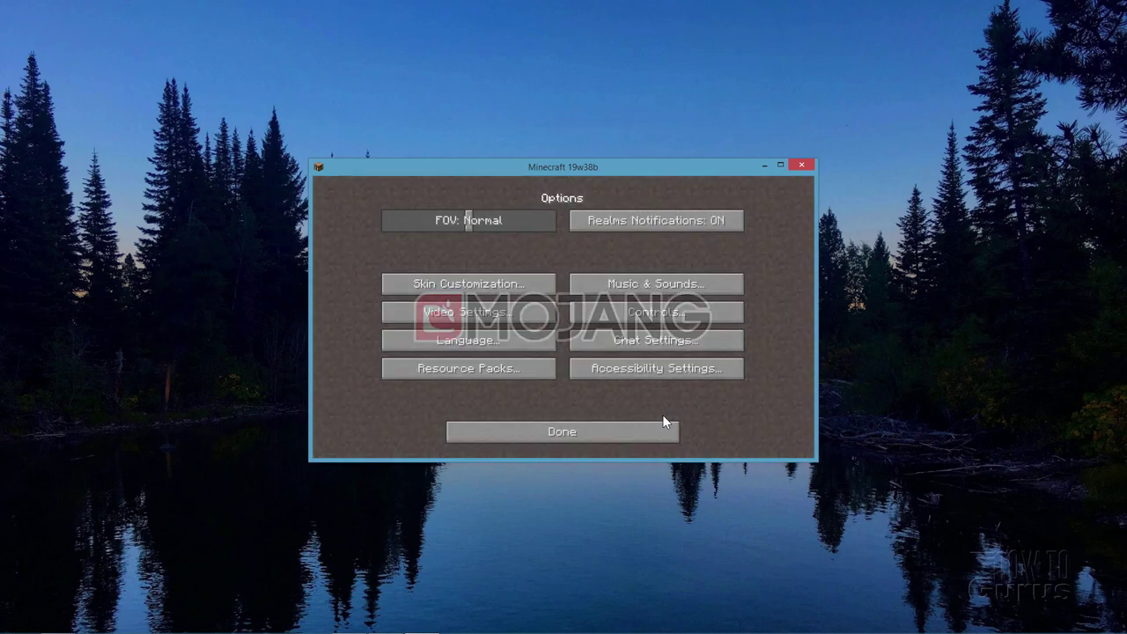
pyautogui.click(569, 431)
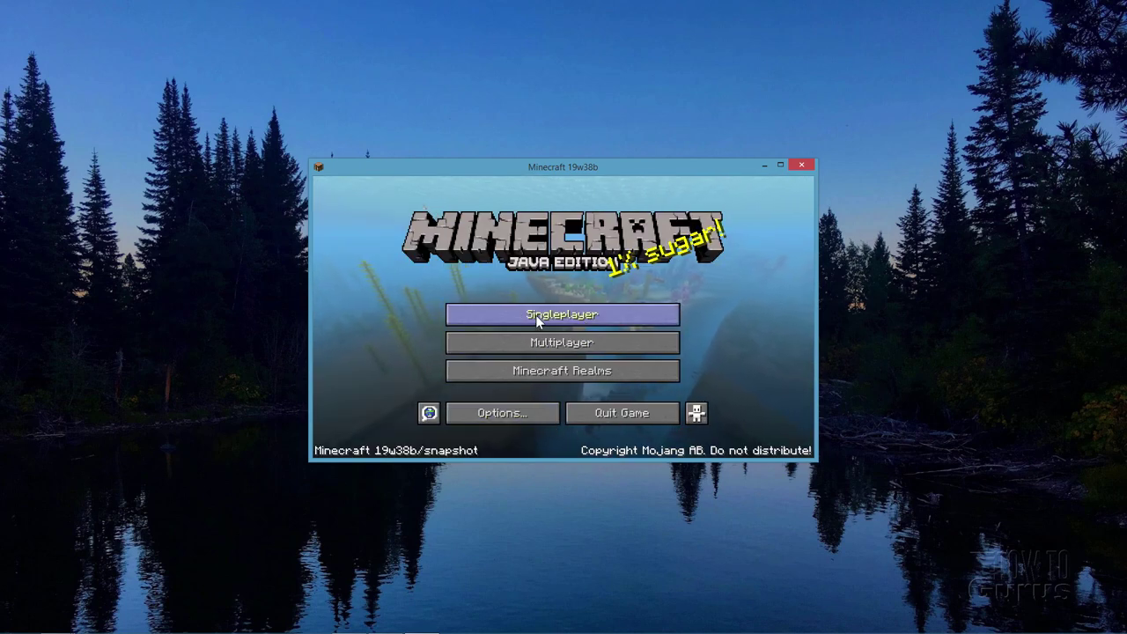
# Step: Maximize the Minecraft window and load the single-player world 'New World'
pyautogui.click(780, 164)
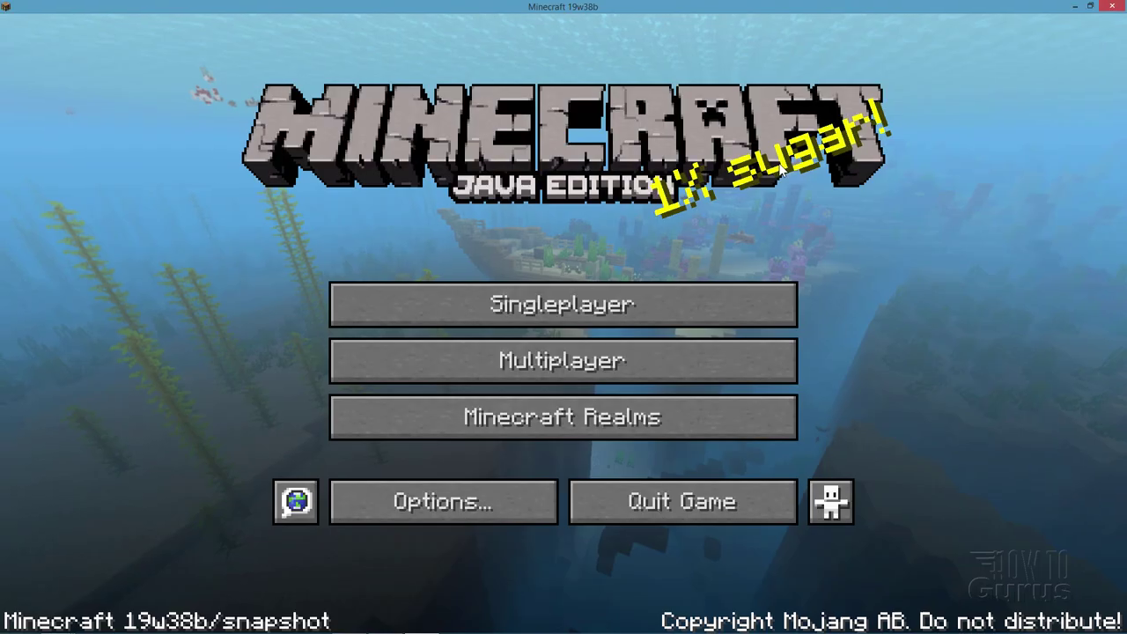
pyautogui.click(766, 306)
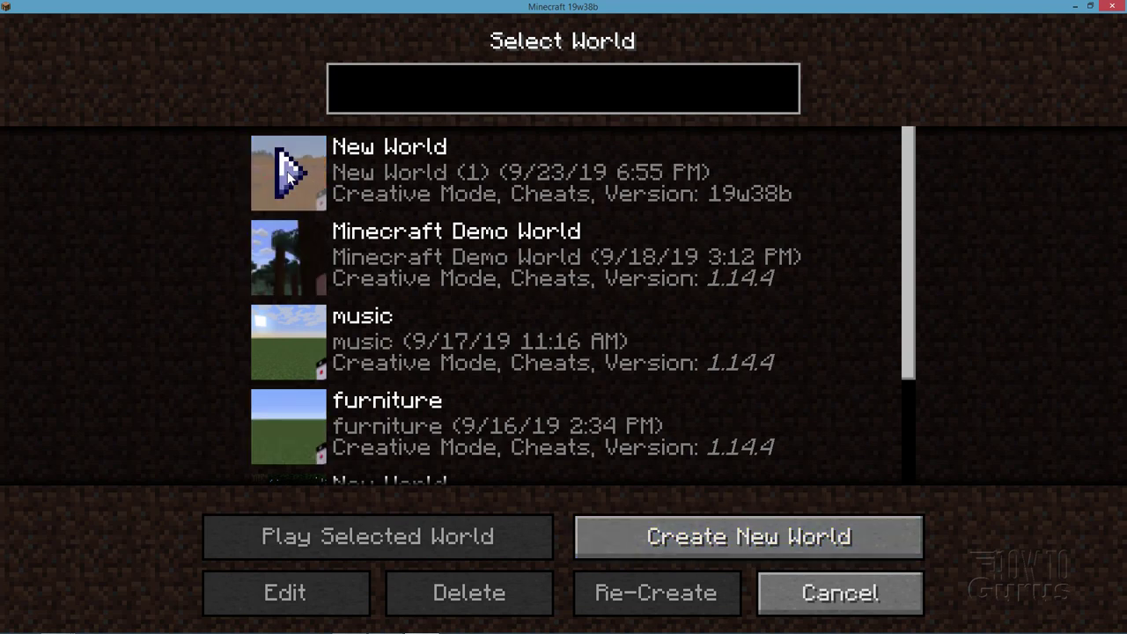
pyautogui.click(287, 175)
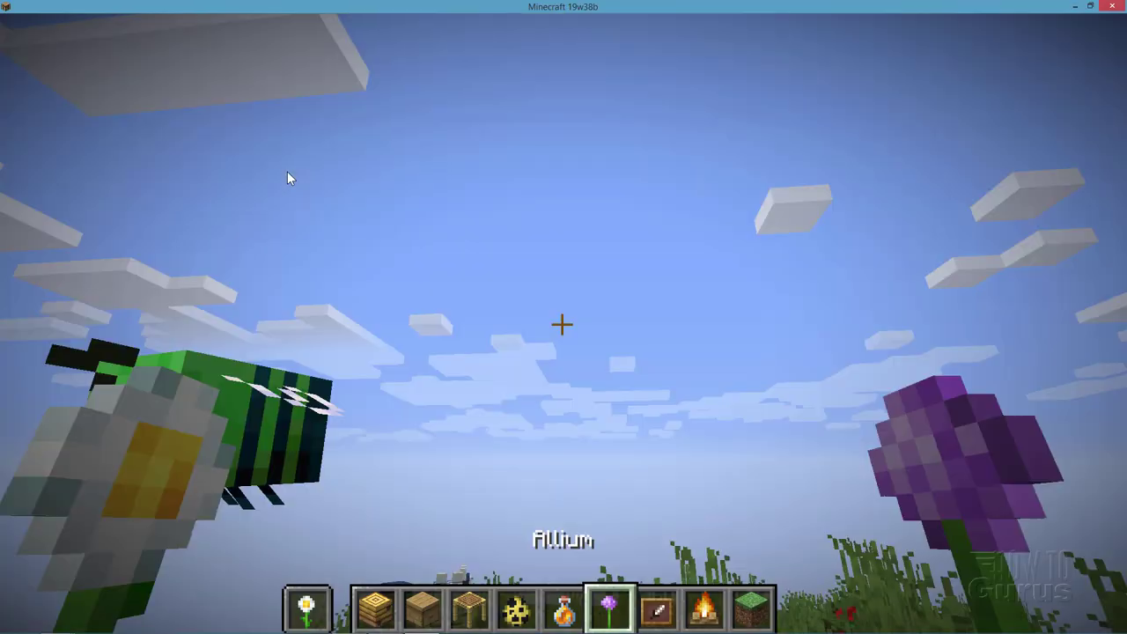
# Step: Step back in the meadow to view the green, teal-striped bees around the hives
pyautogui.click(288, 178)
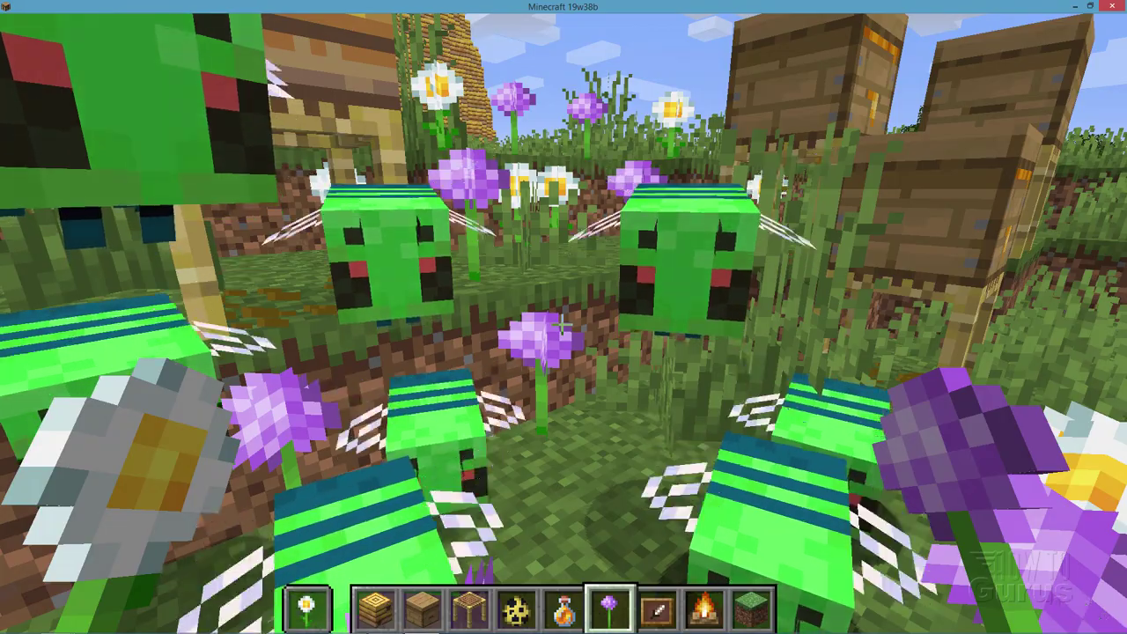
pyautogui.press('s')
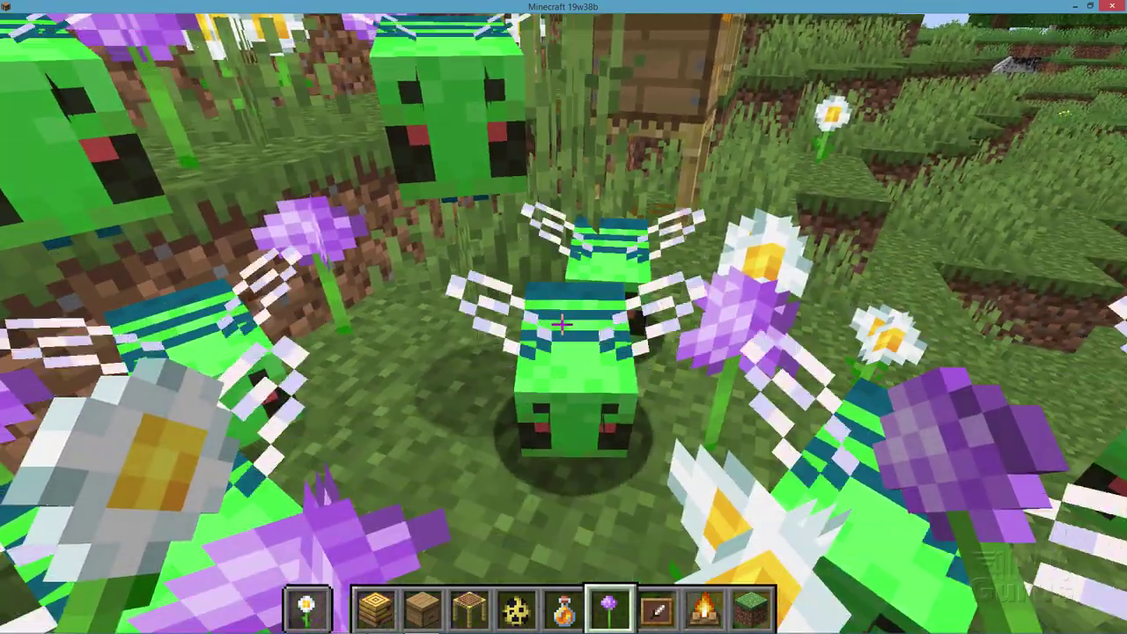